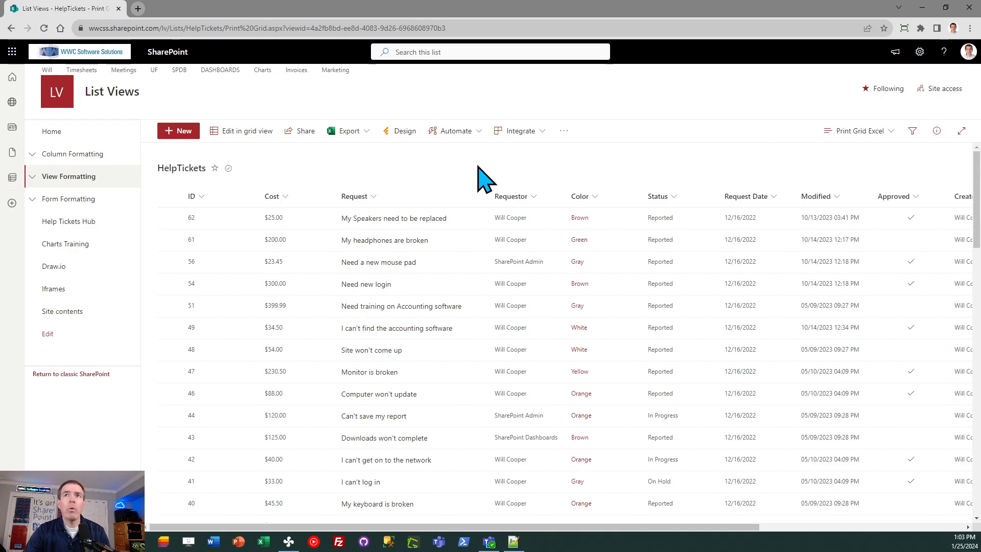
Step: Export the HelpTickets list to Excel and save the resulting workbook to the Desktop as SPListPrint
click(350, 134)
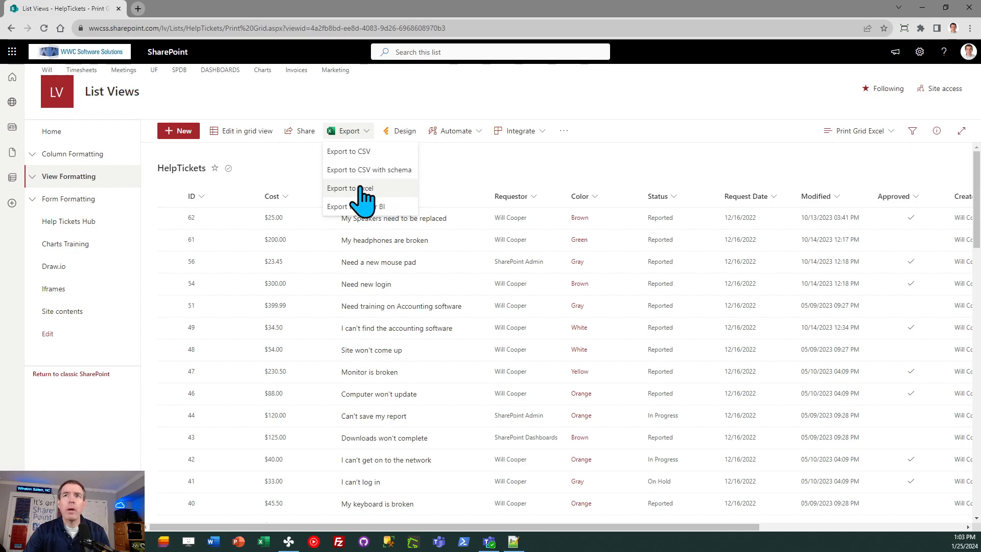
click(360, 188)
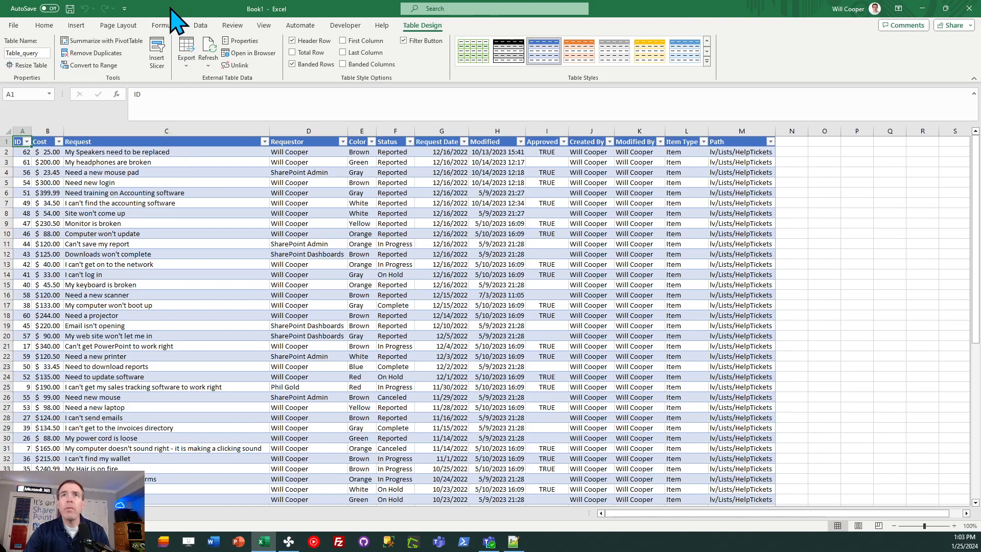
click(14, 26)
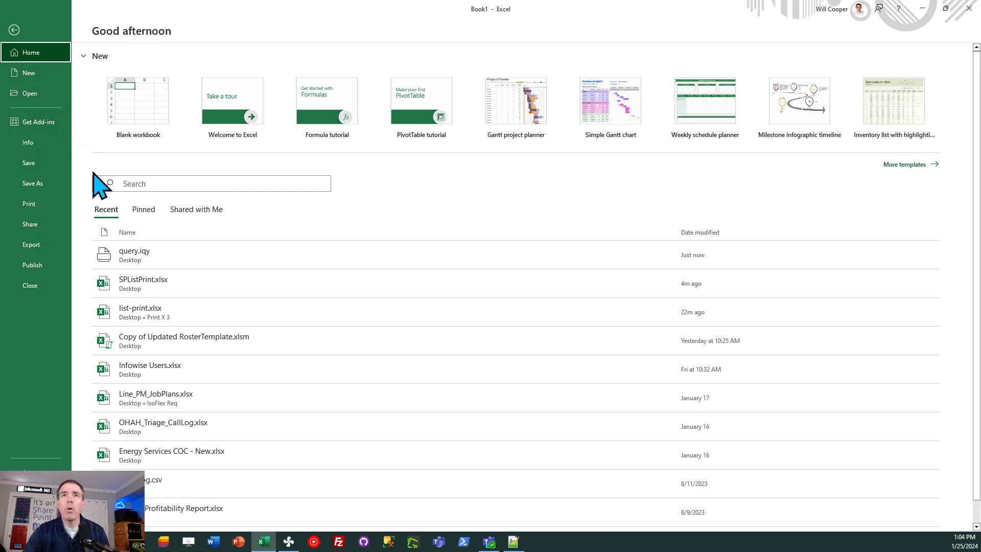
click(33, 183)
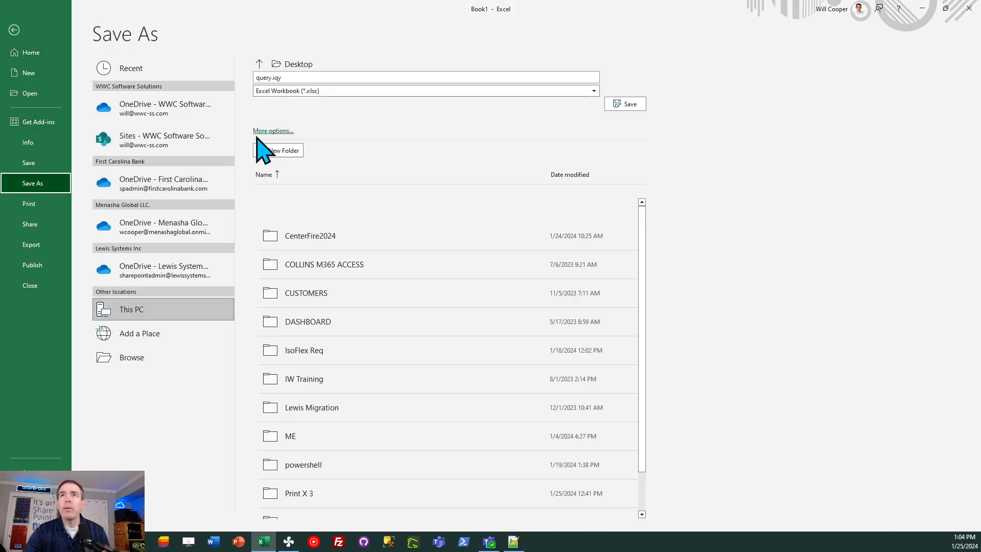
click(312, 77)
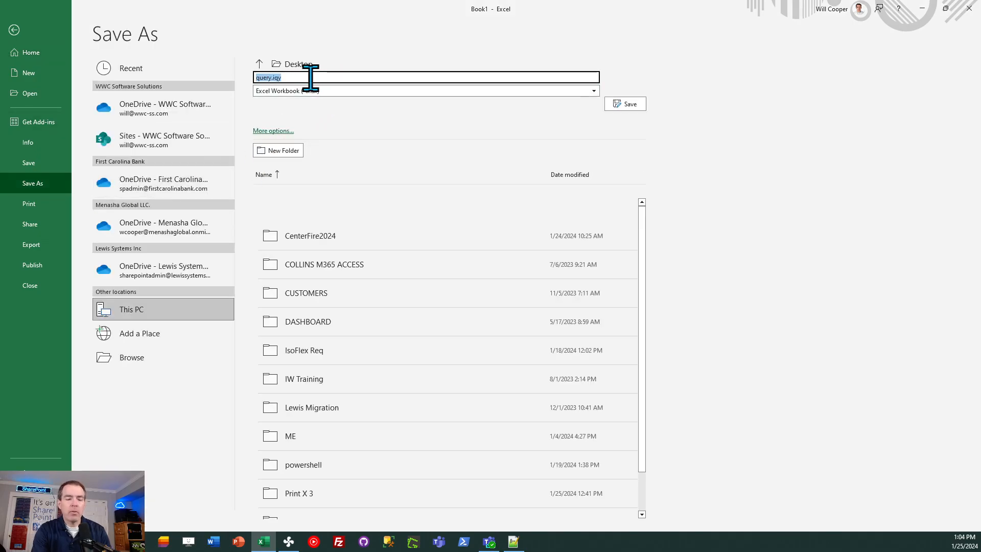
text(SP)
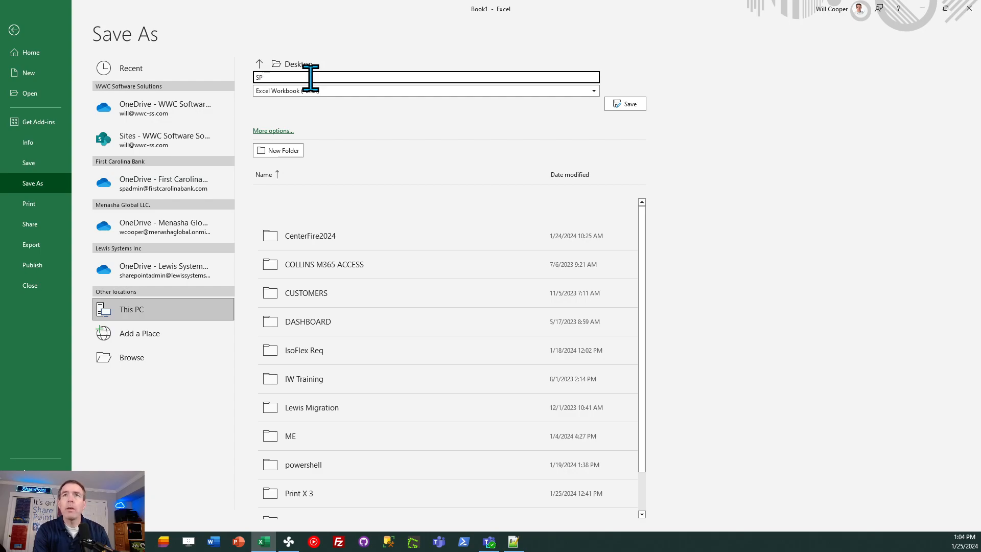
text(ListPrint)
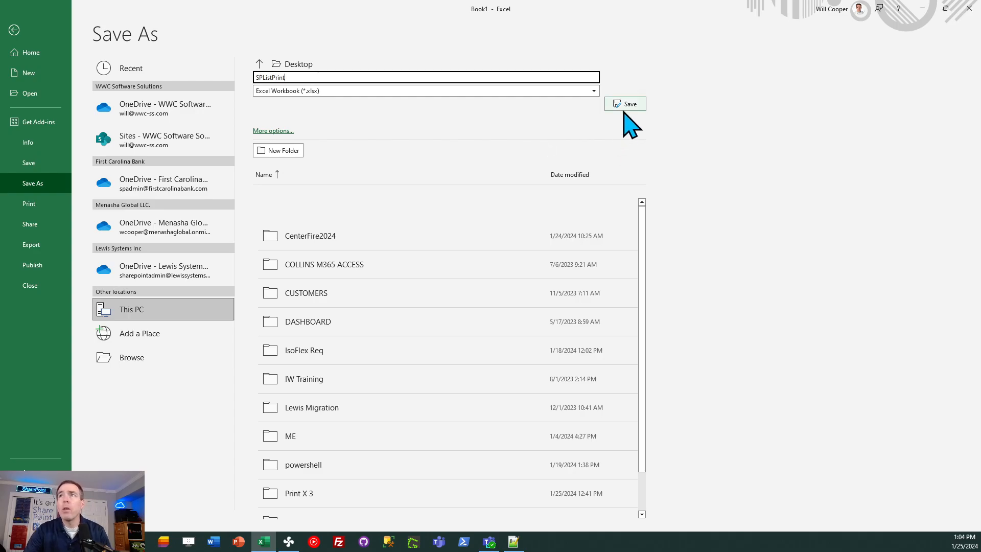
click(628, 104)
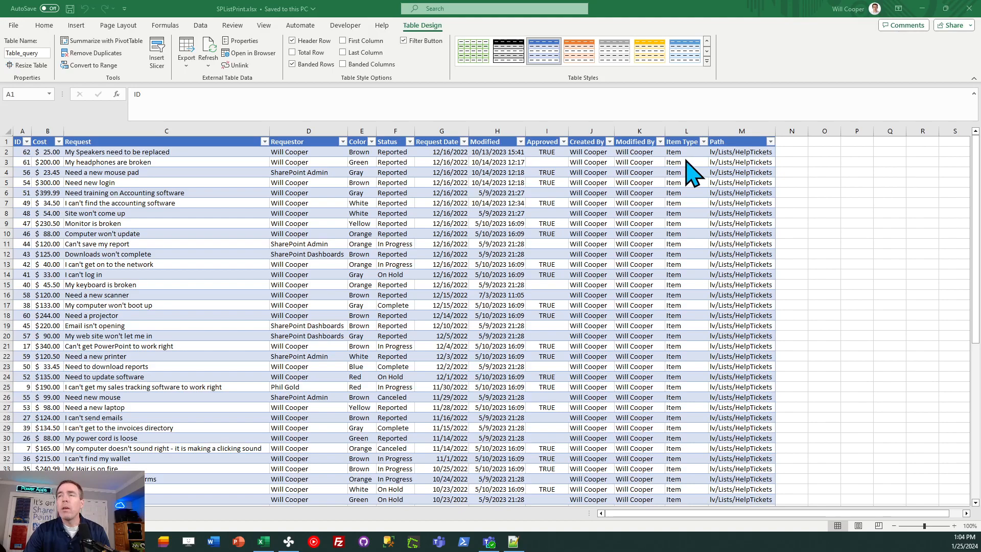
Step: Delete the Item Type and Path columns from the exported table
click(681, 131)
drag(681, 132, 716, 126)
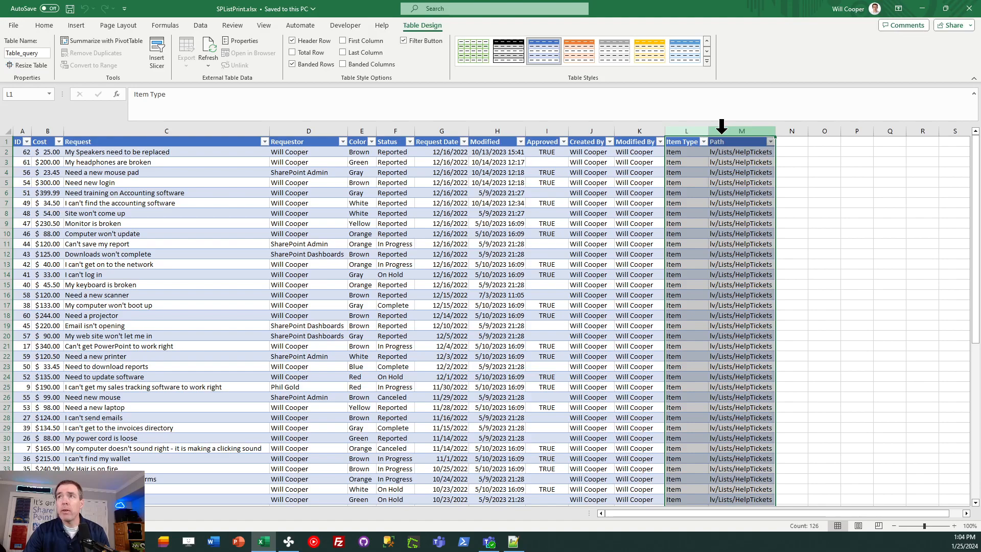
right_click(721, 131)
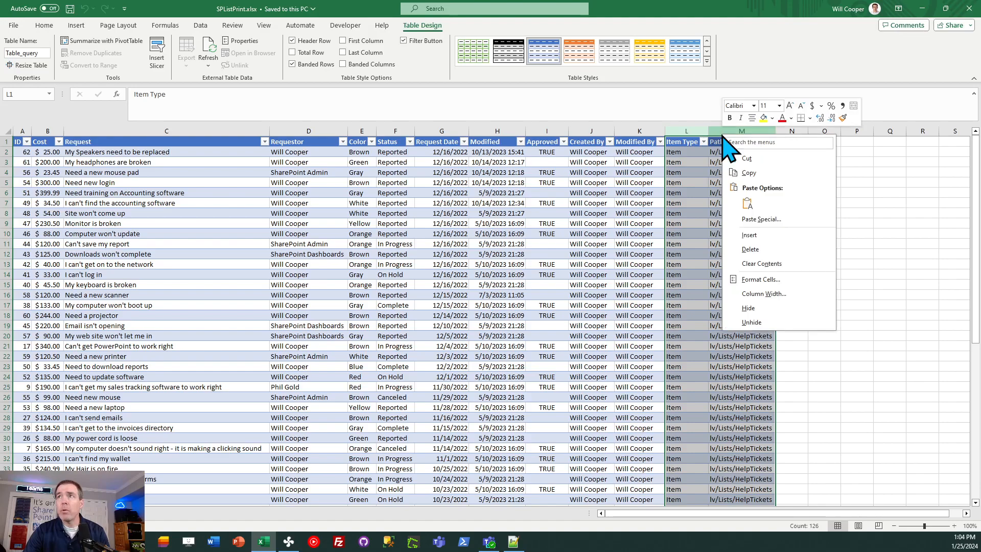
click(754, 251)
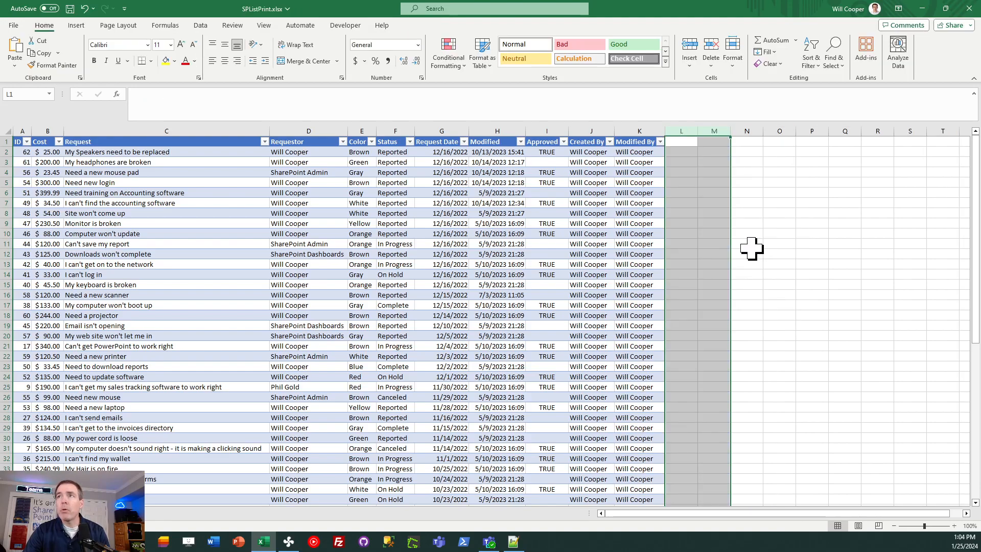
click(513, 541)
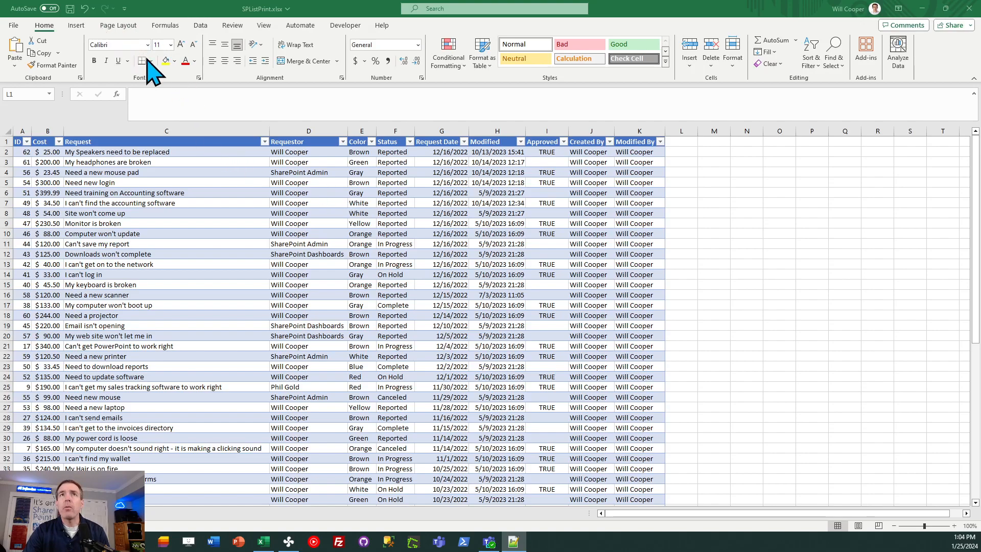
Step: Apply the Integral theme to the workbook
click(118, 26)
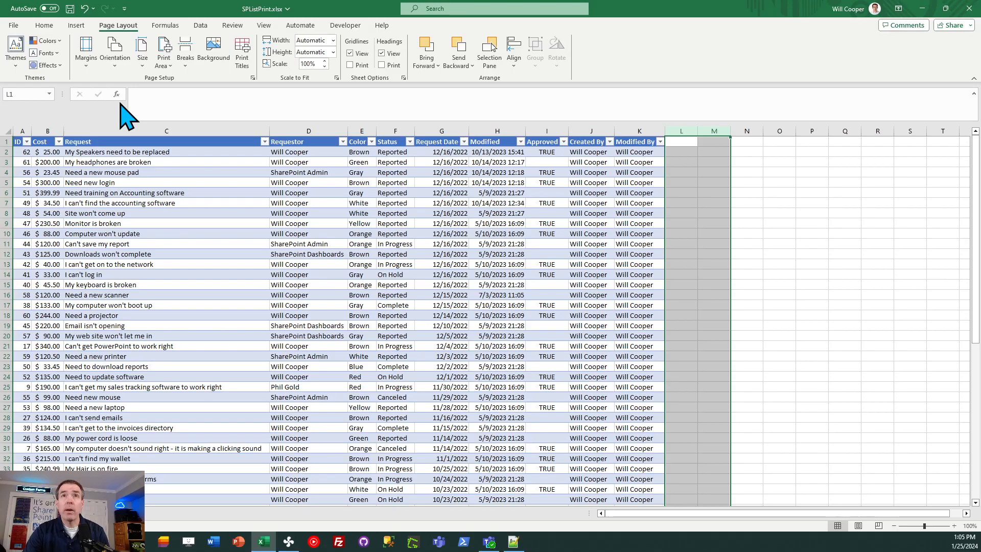
click(16, 46)
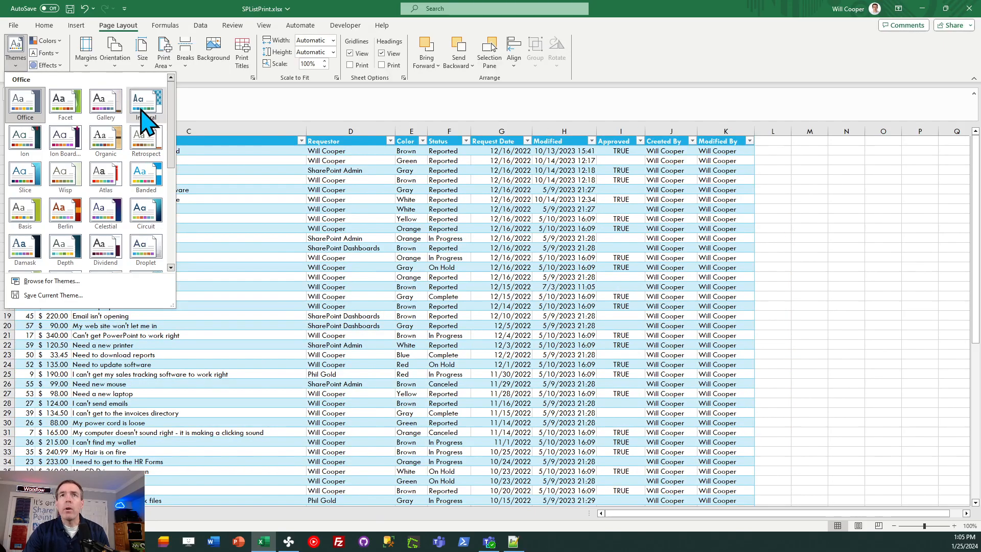
click(143, 118)
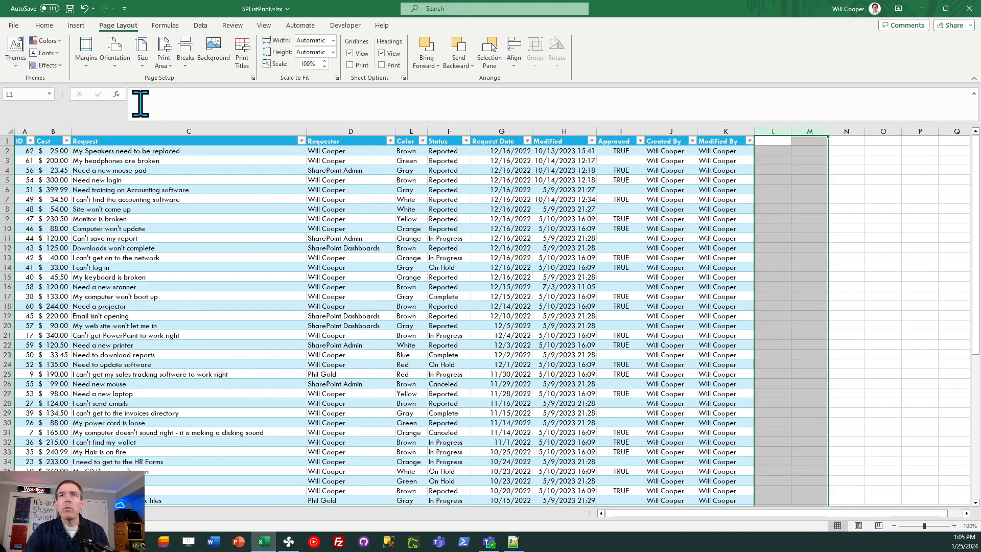
Step: Change the theme colors to Green Yellow and the theme fonts to Franklin Gothic
click(46, 41)
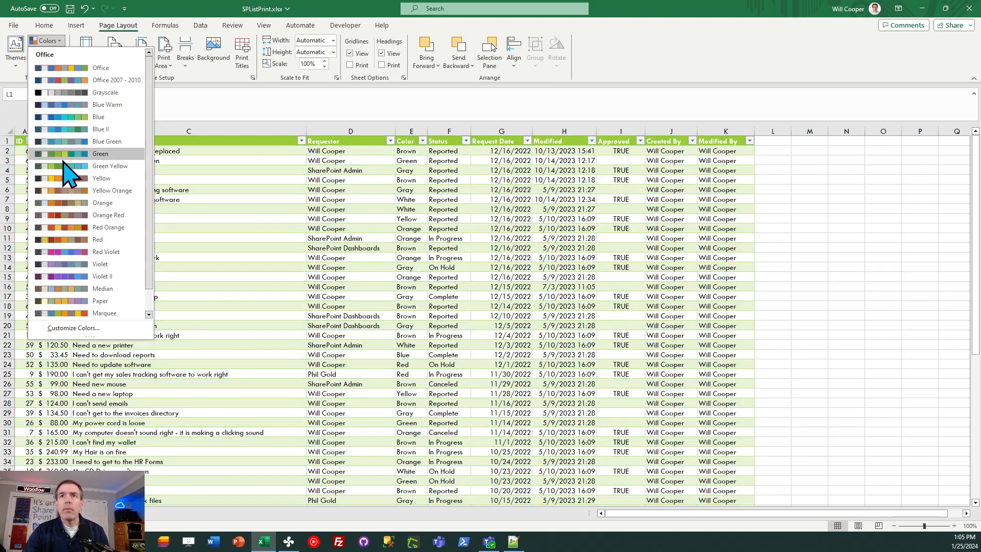
click(64, 165)
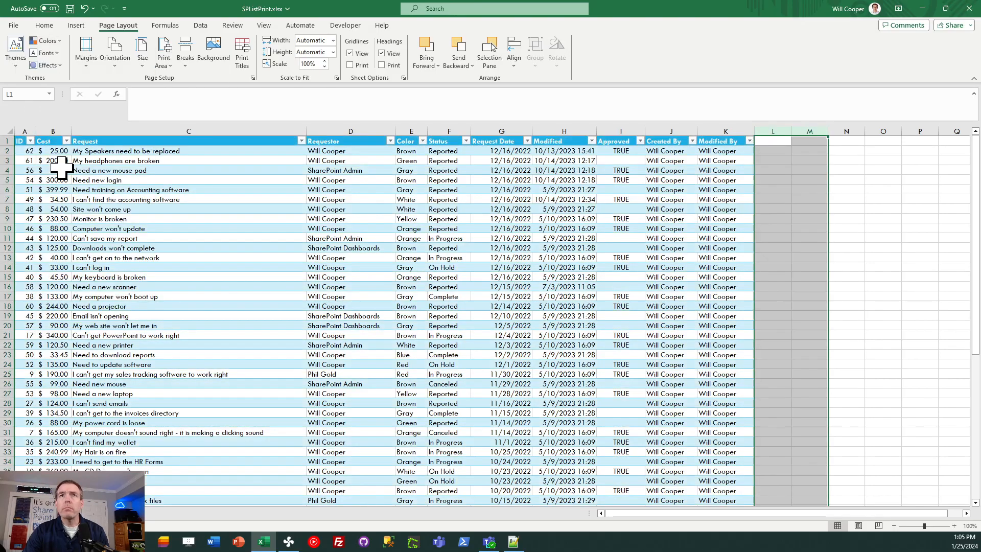
click(54, 53)
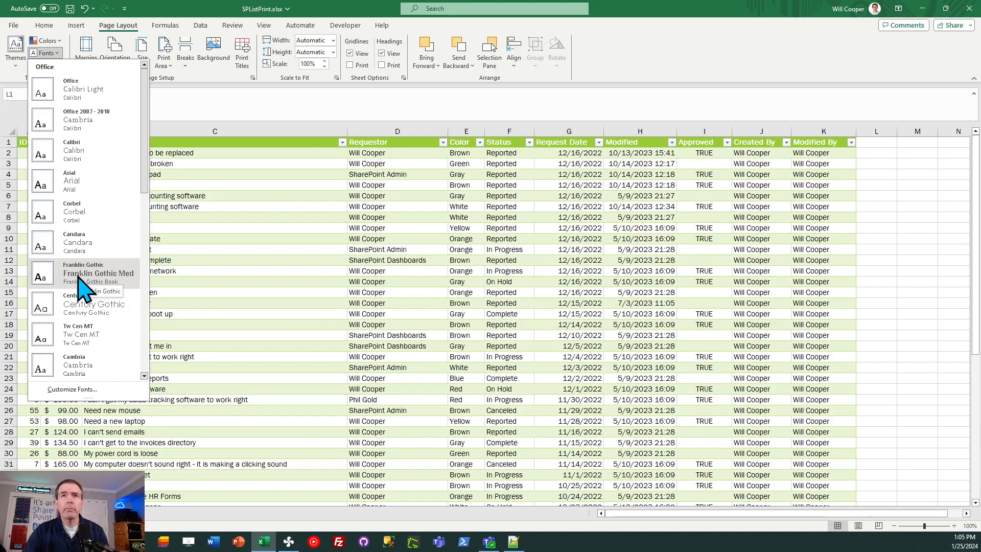
click(78, 277)
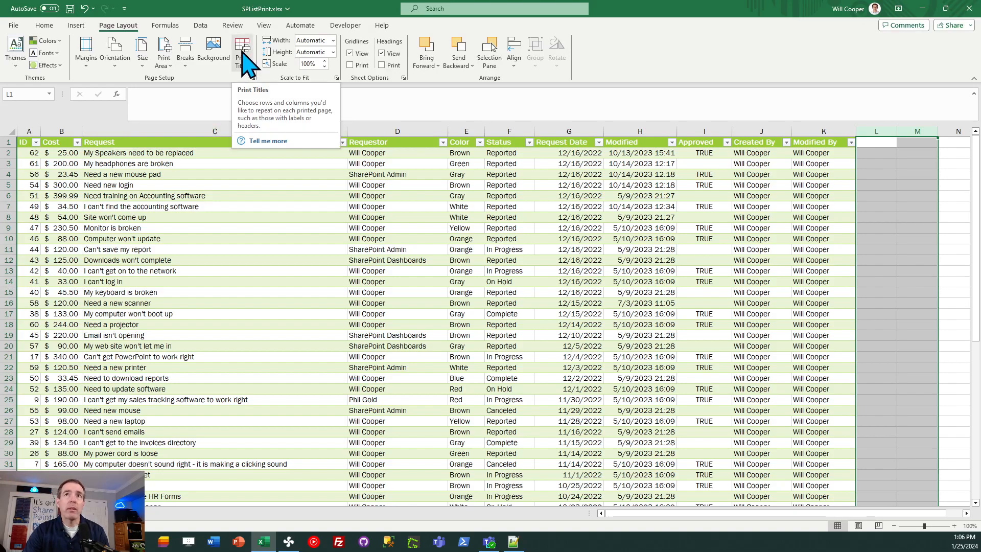
Step: Set the header row ($1:$1) as the print title to repeat at the top of every printed page
click(246, 62)
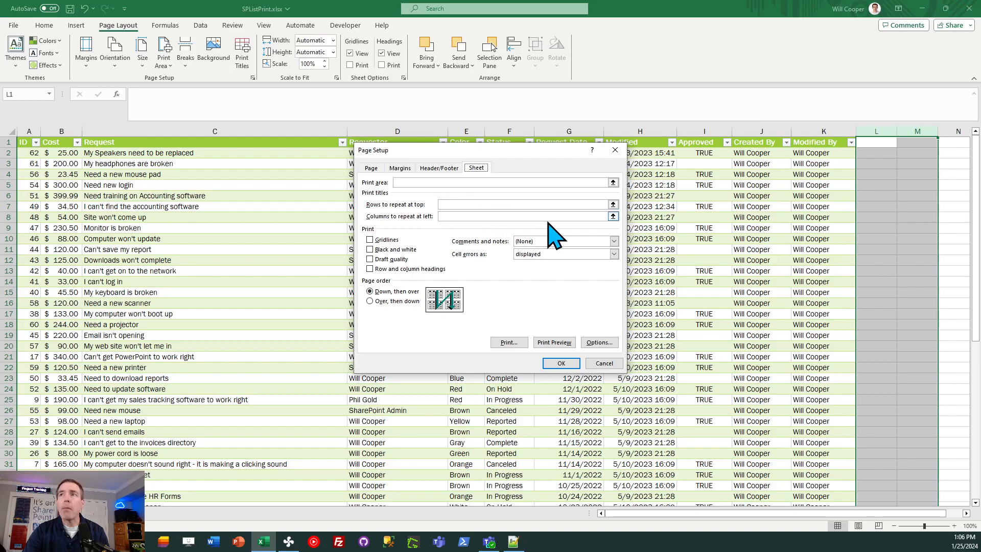
click(612, 204)
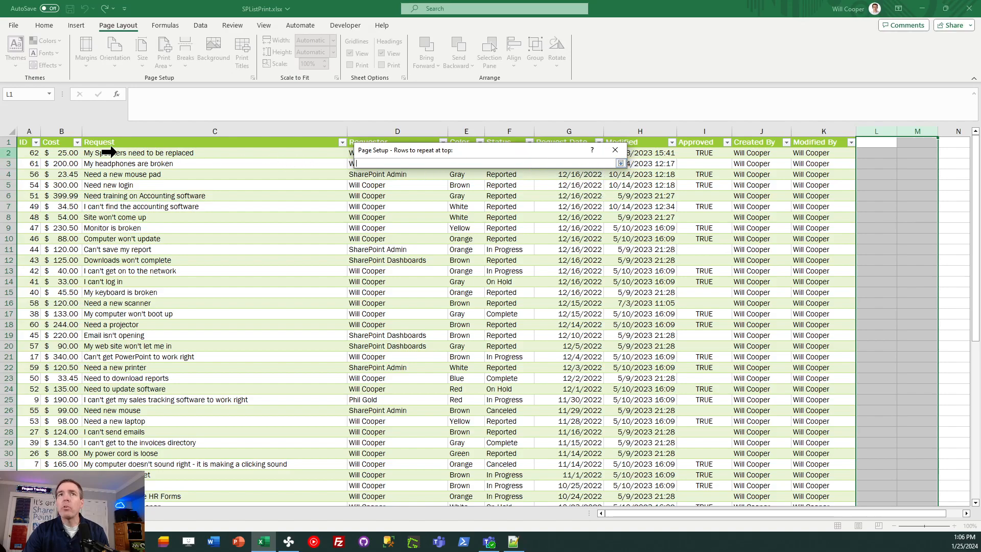
click(26, 142)
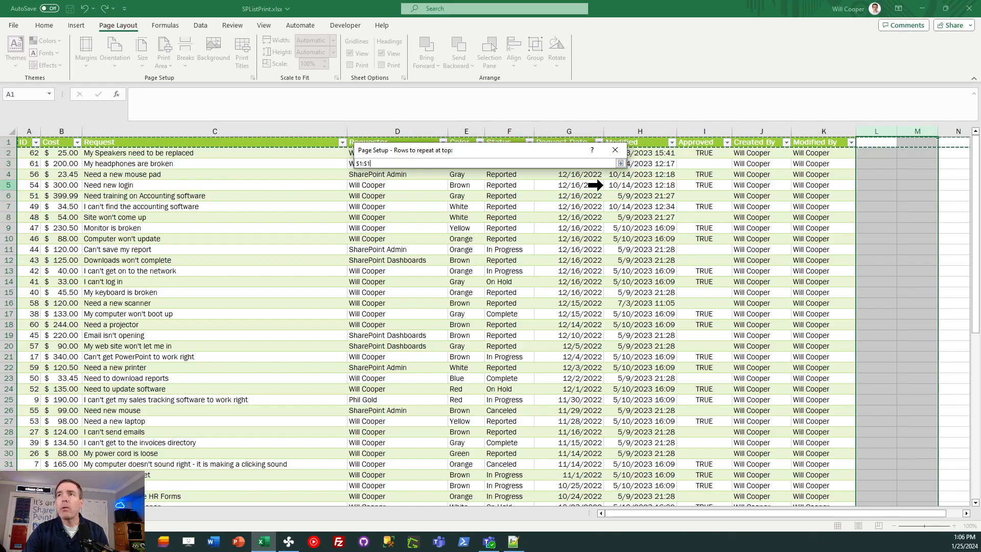
click(620, 163)
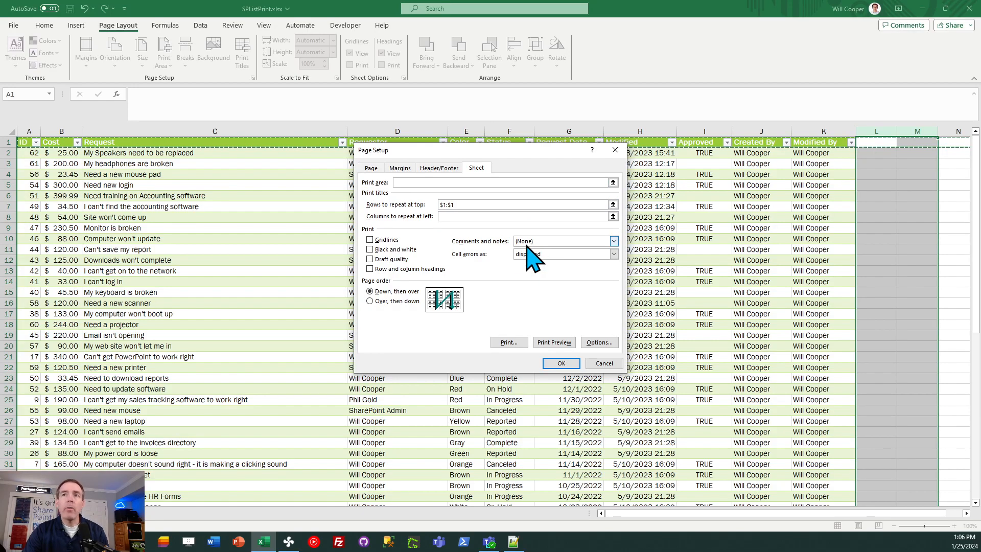
click(561, 364)
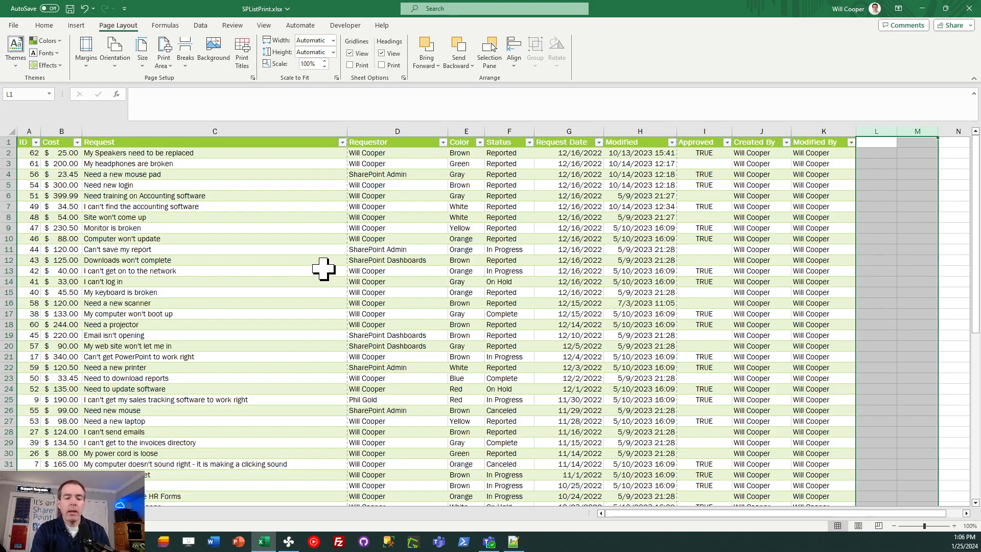
Step: Set the printout to landscape orientation with all columns fitted on one page, and check both pages of the print preview
key(ctrl+p)
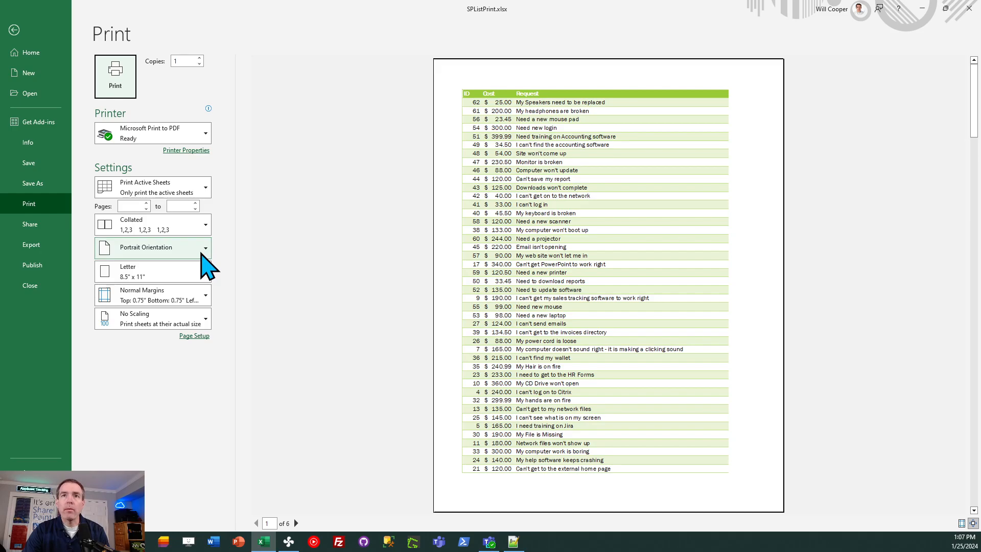
click(201, 251)
click(166, 299)
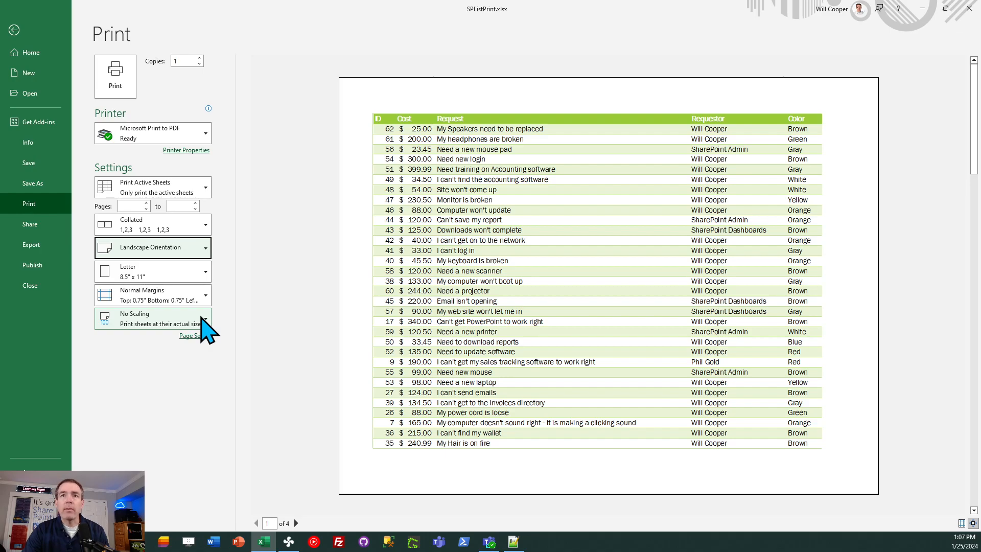
click(205, 320)
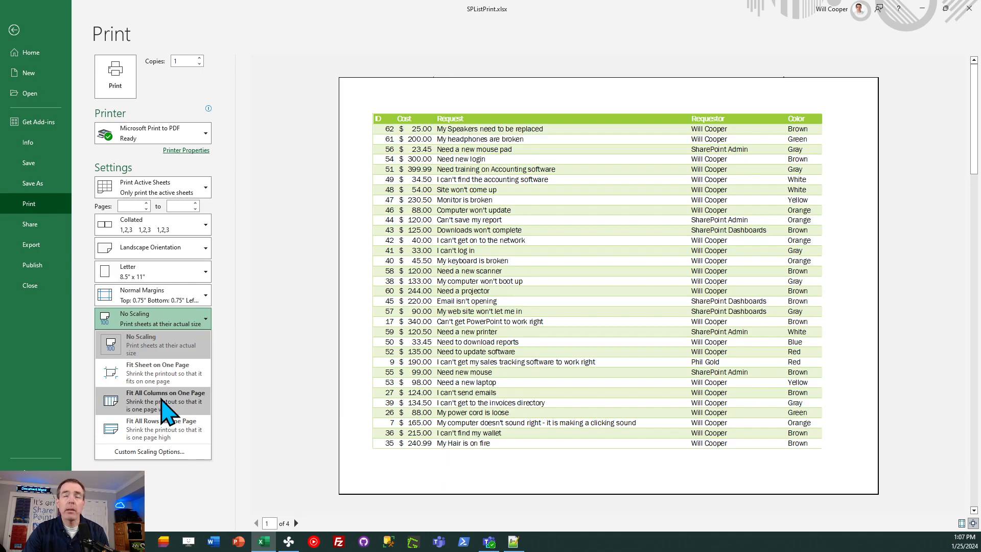
click(165, 404)
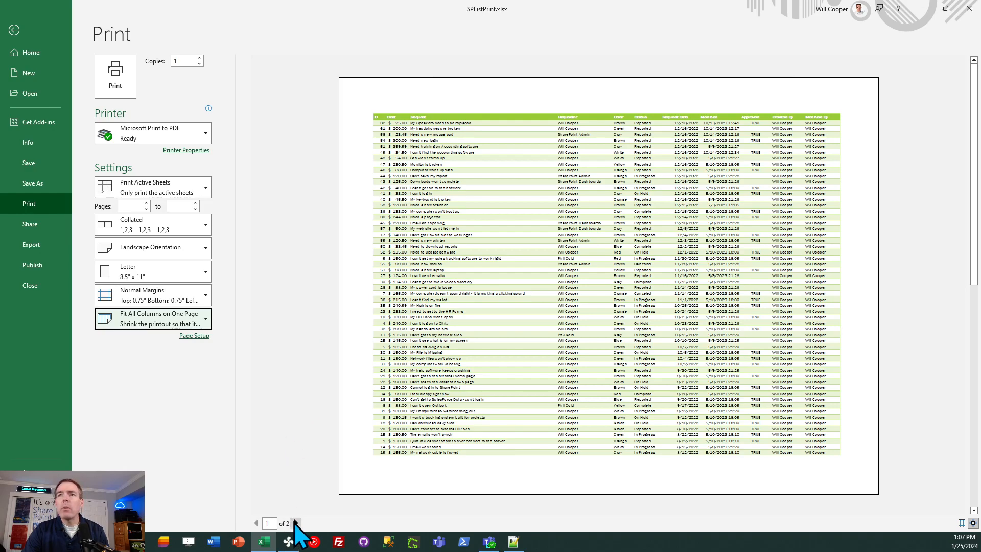
click(296, 523)
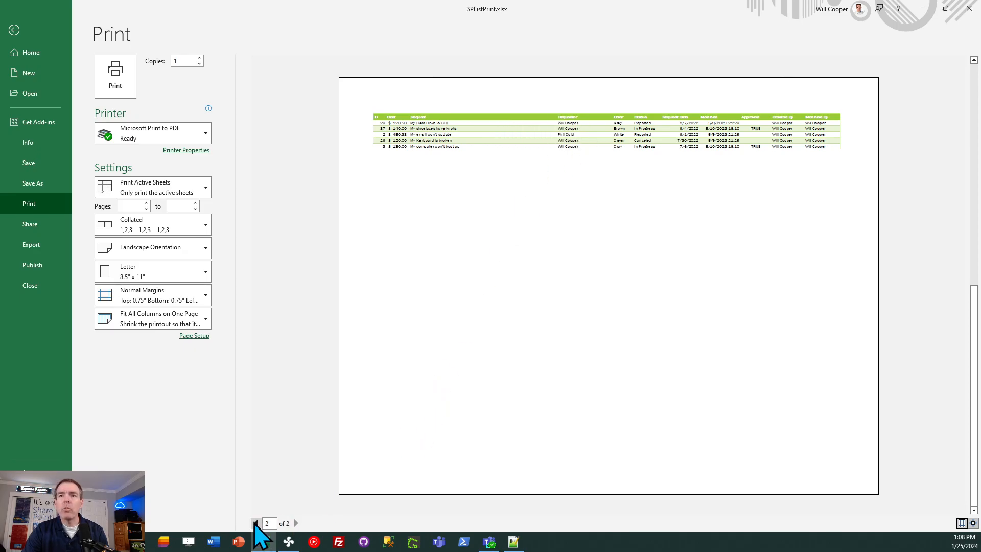
click(255, 523)
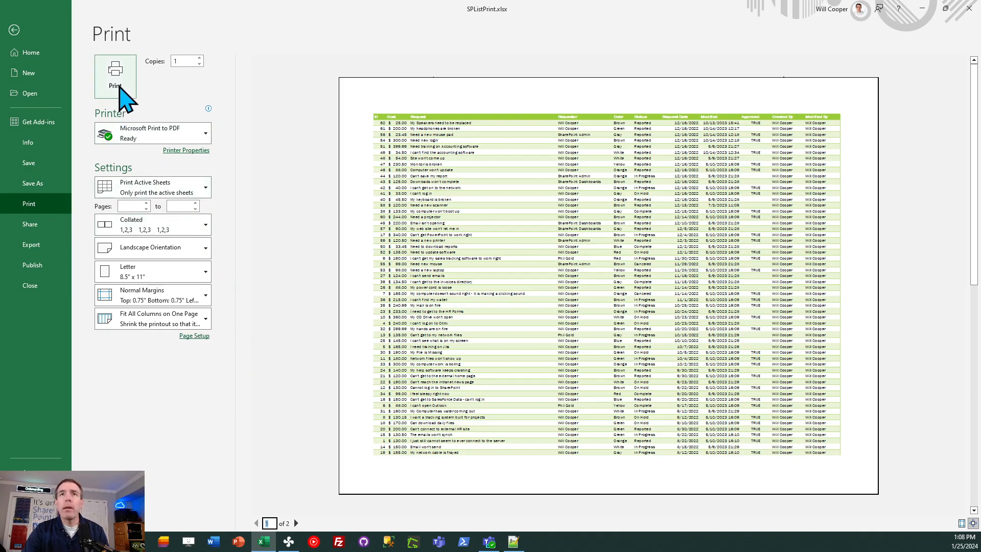
Step: Start printing the sheet with Microsoft Print to PDF, and cancel saving the output file
click(119, 85)
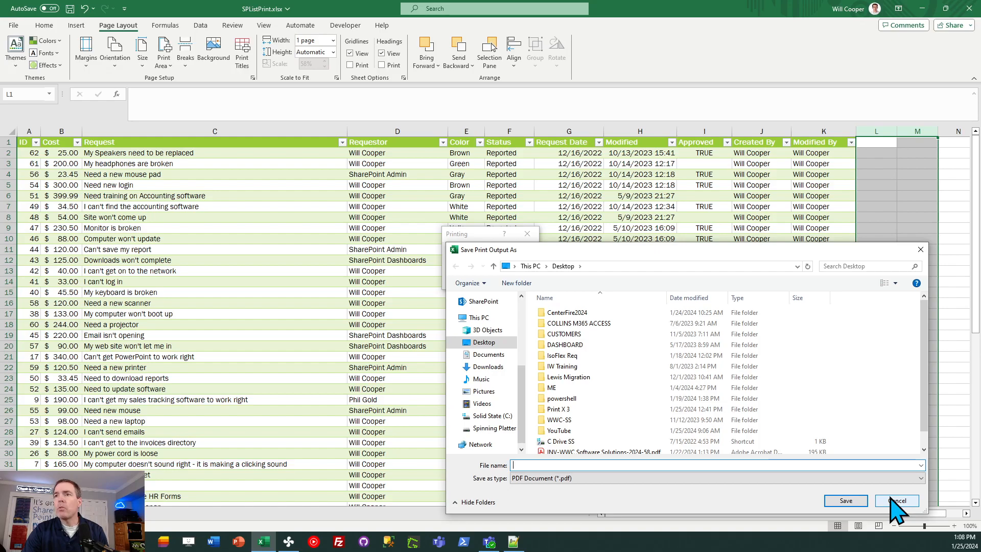
click(898, 500)
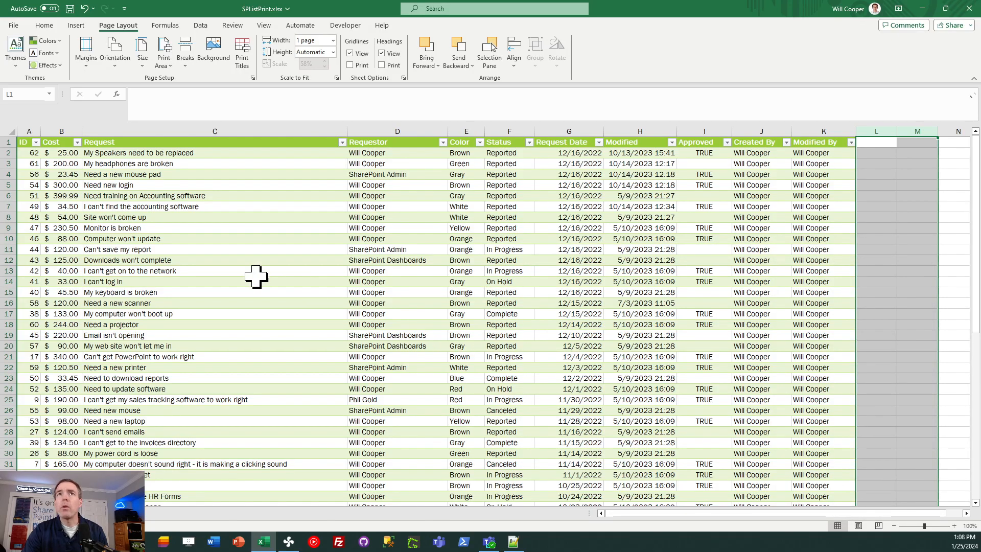
Step: Print the sheet with Microsoft Print to PDF and save the output to the Desktop as SPListPrint
click(14, 25)
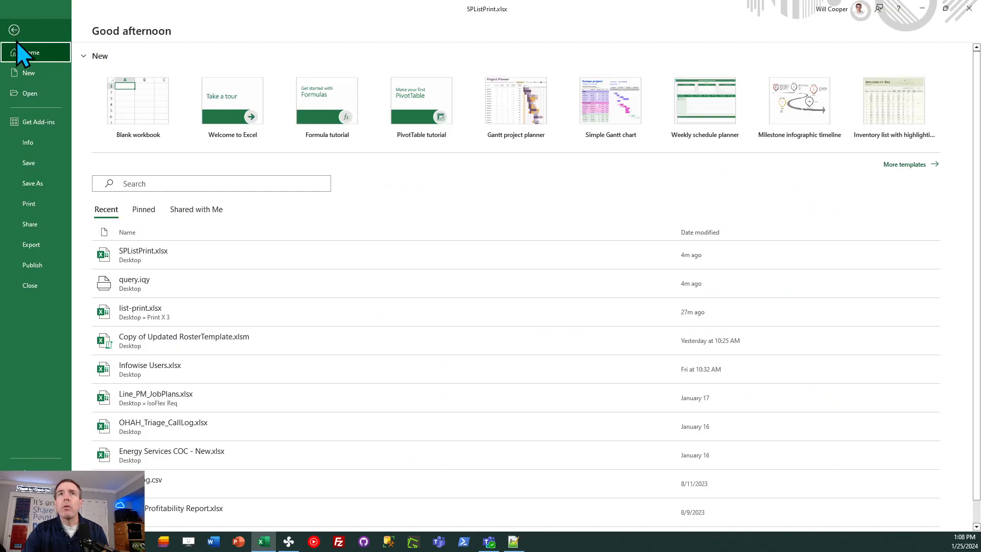
click(35, 204)
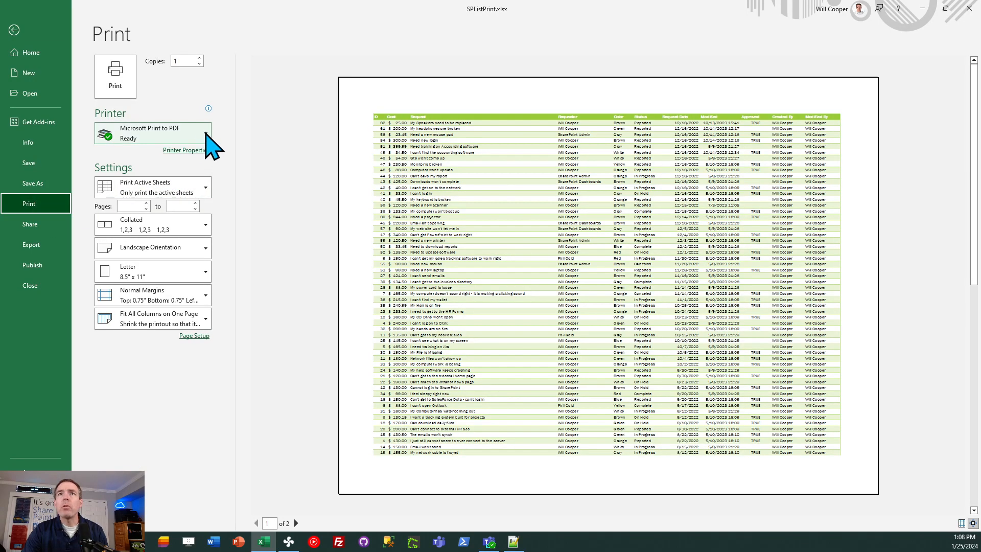
click(206, 135)
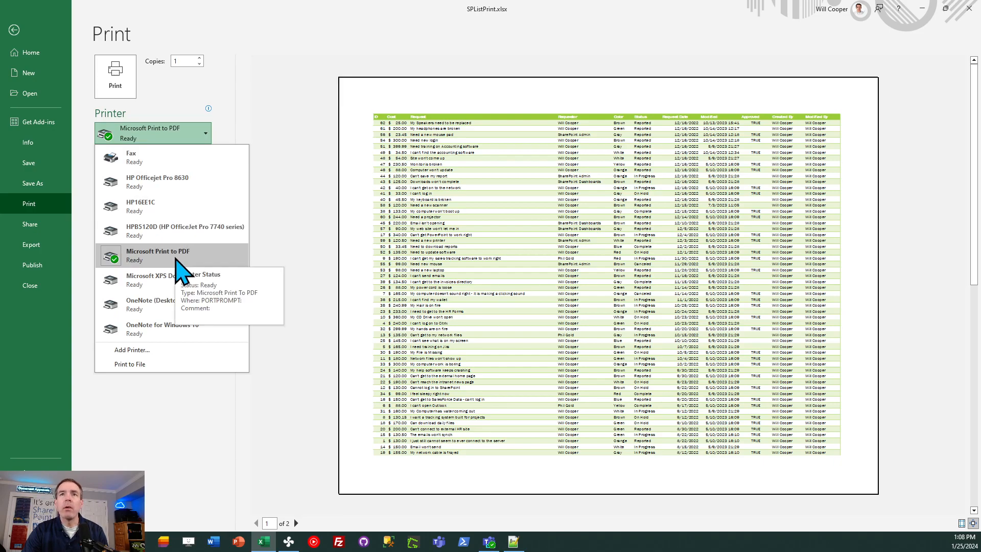
click(176, 263)
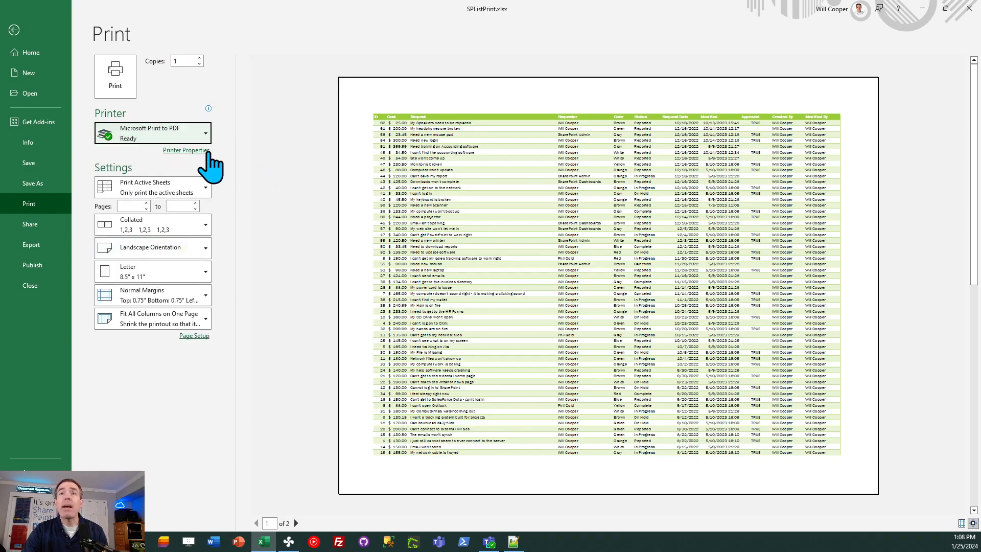
click(122, 87)
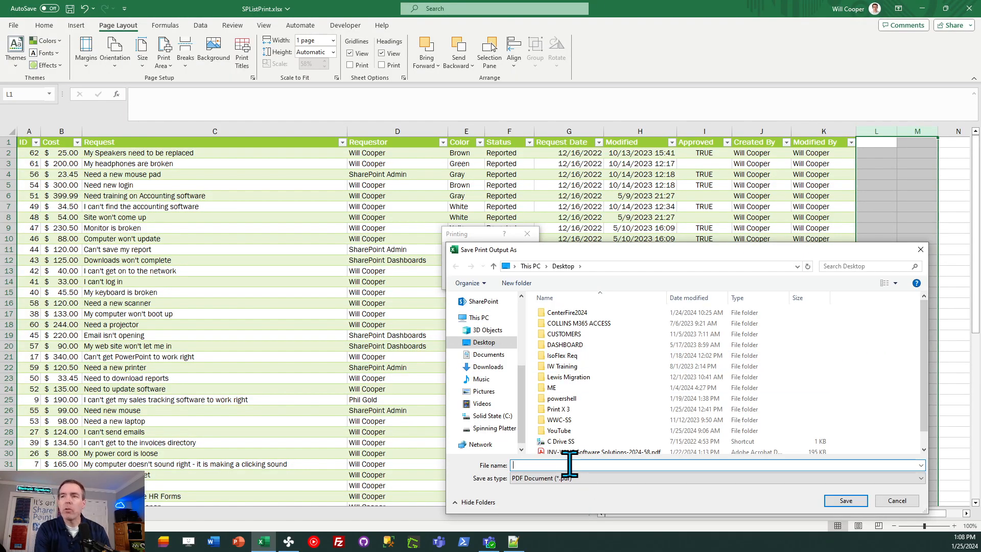
text(SPListPrint)
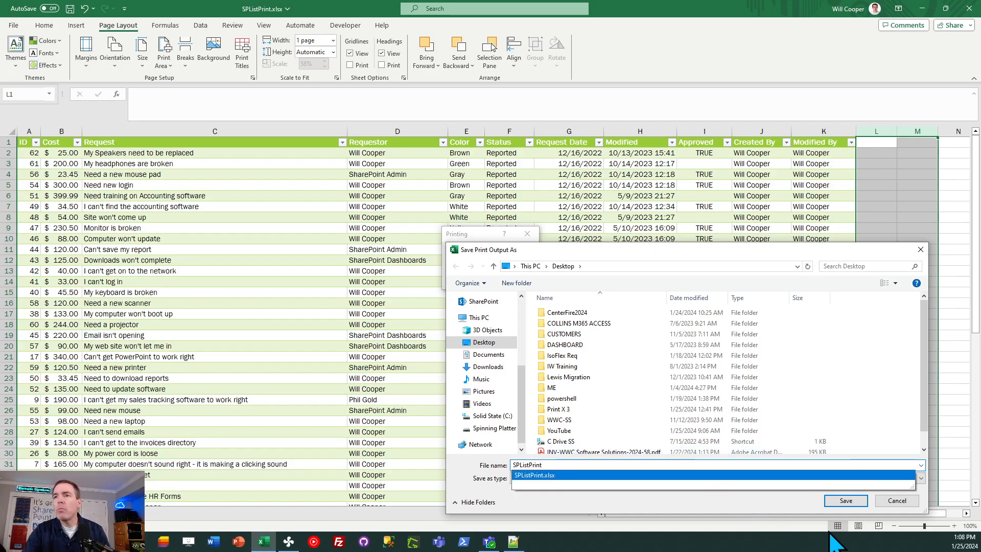
click(784, 502)
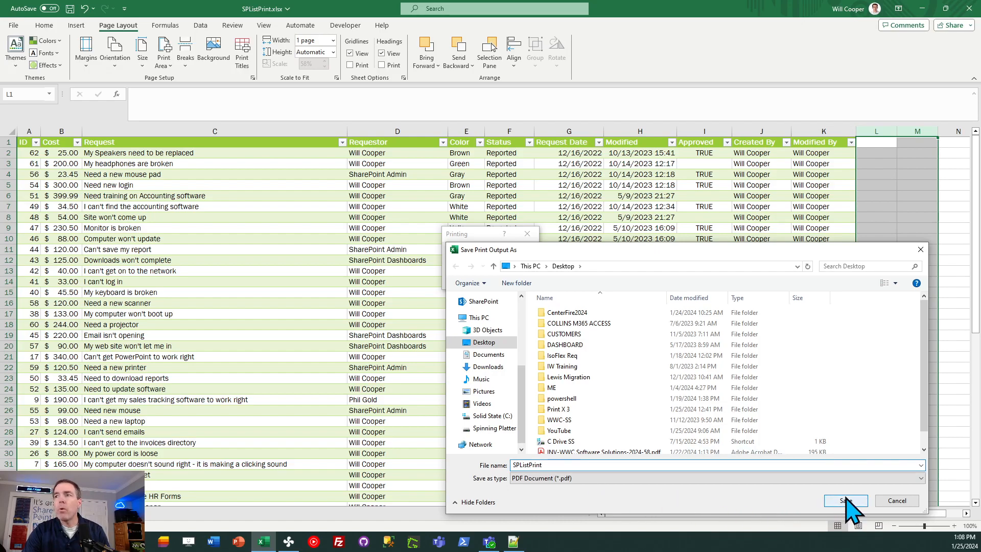
click(845, 502)
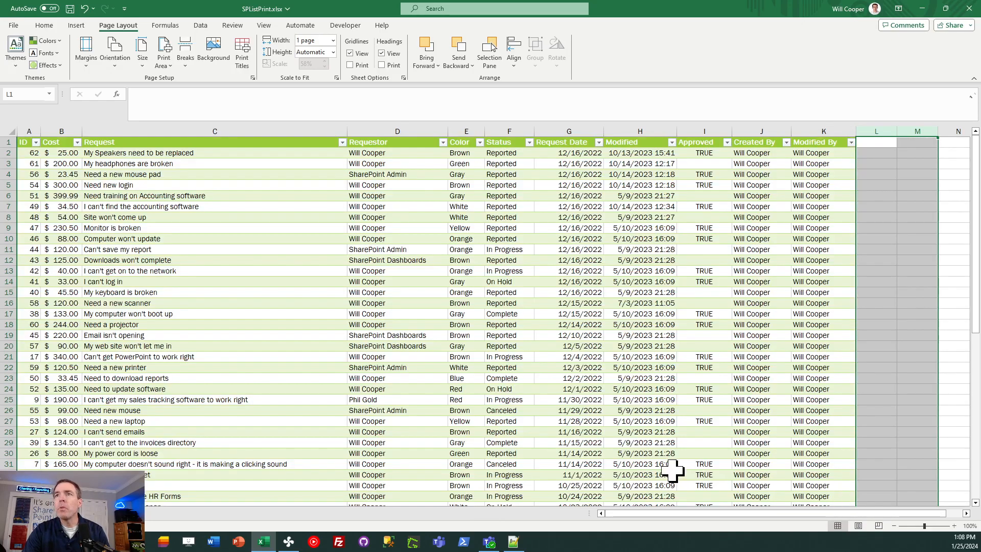
Step: Close the workbook with its changes saved, and review the SPListPrint PDF in a maximized window before closing it
click(969, 8)
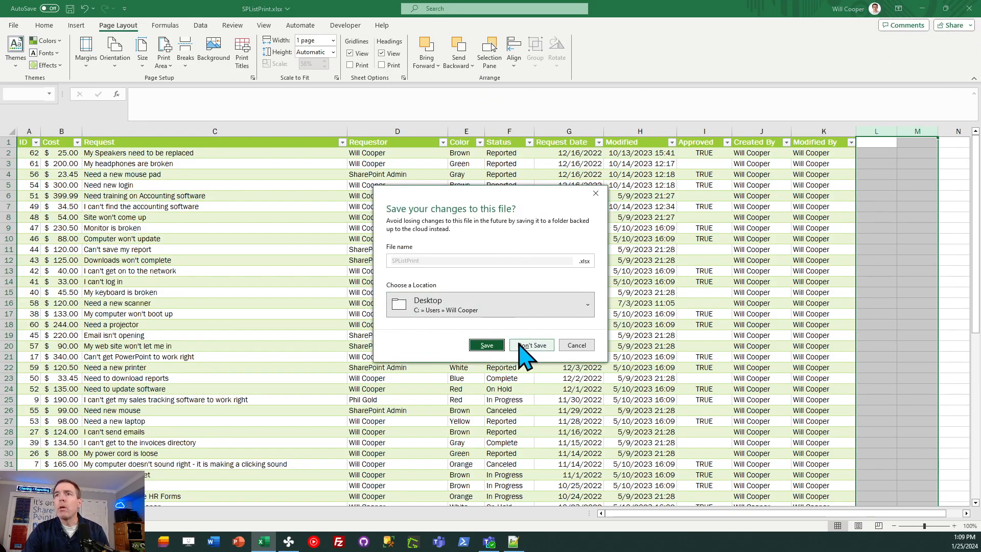
click(486, 345)
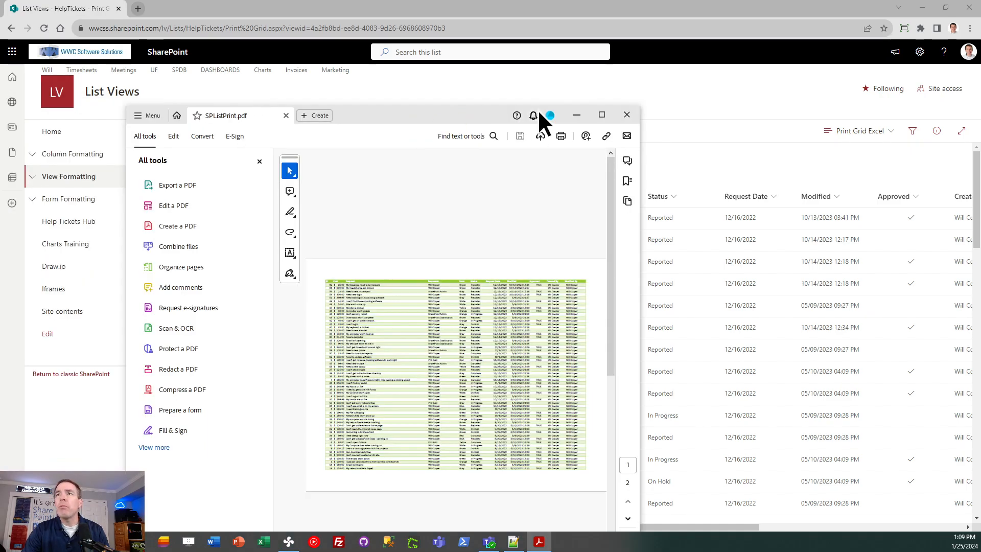
click(602, 114)
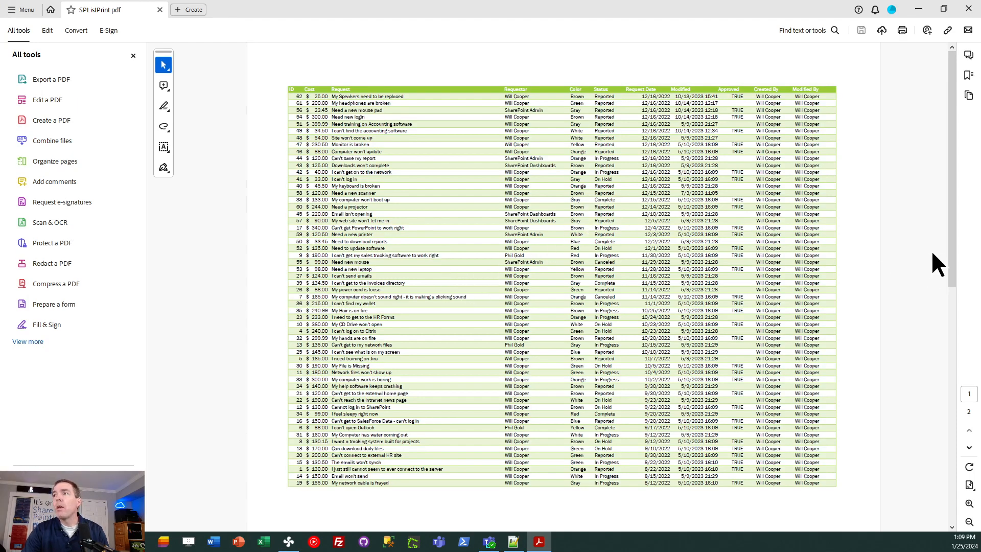
drag(952, 258, 941, 239)
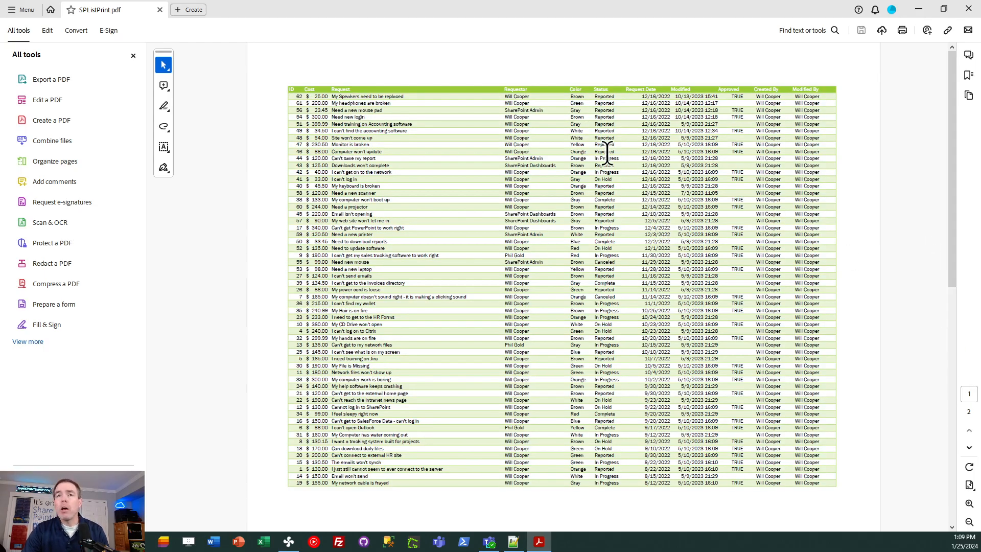
click(968, 9)
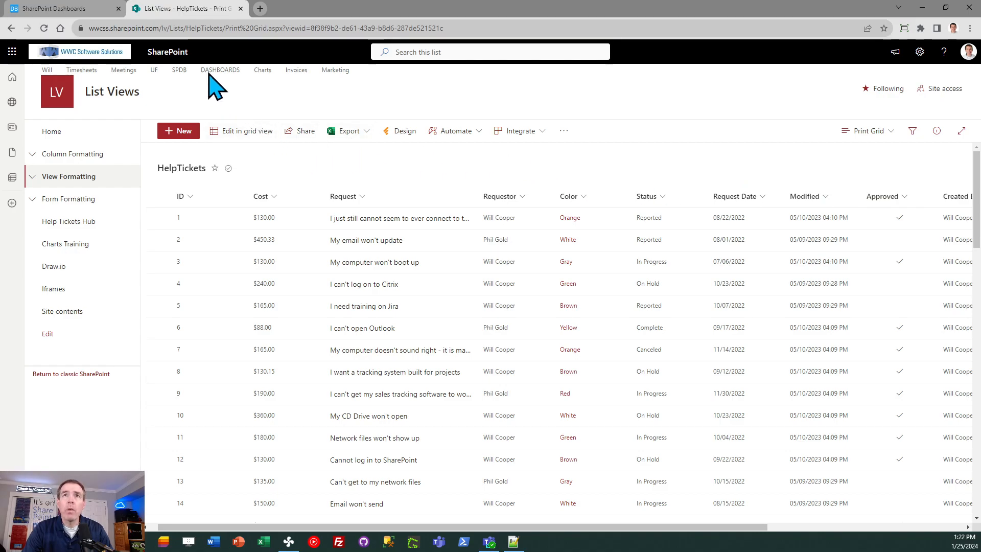
Step: Switch to the SharePoint Dashboard Maker Pro page and set the Print Grid template's title to "Help Tickets Report"
click(66, 8)
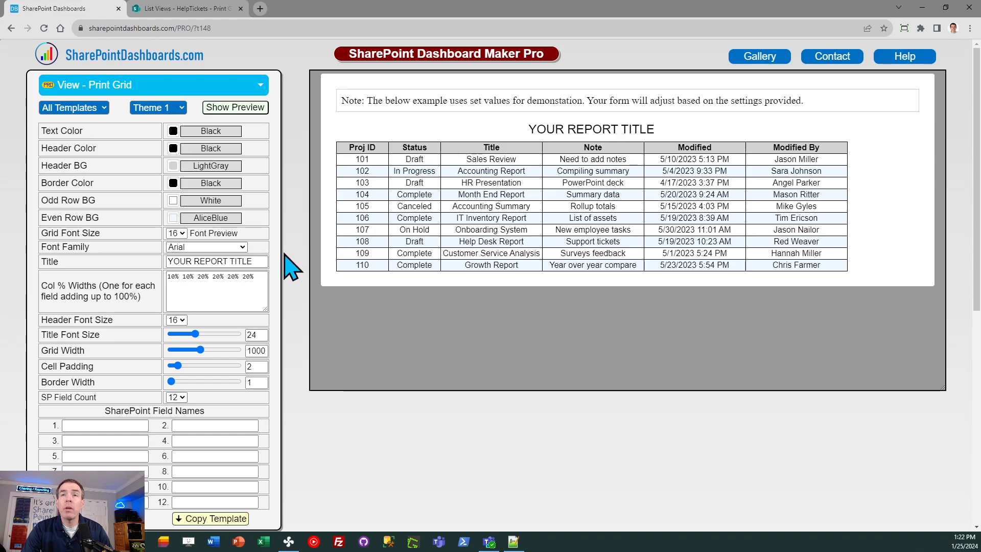
drag(257, 261, 171, 285)
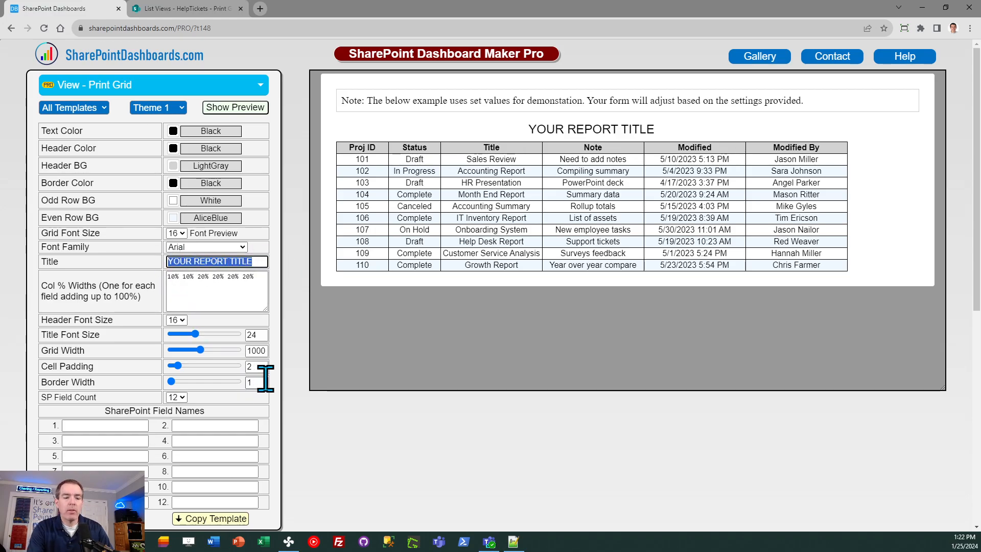
text(Help Ticket)
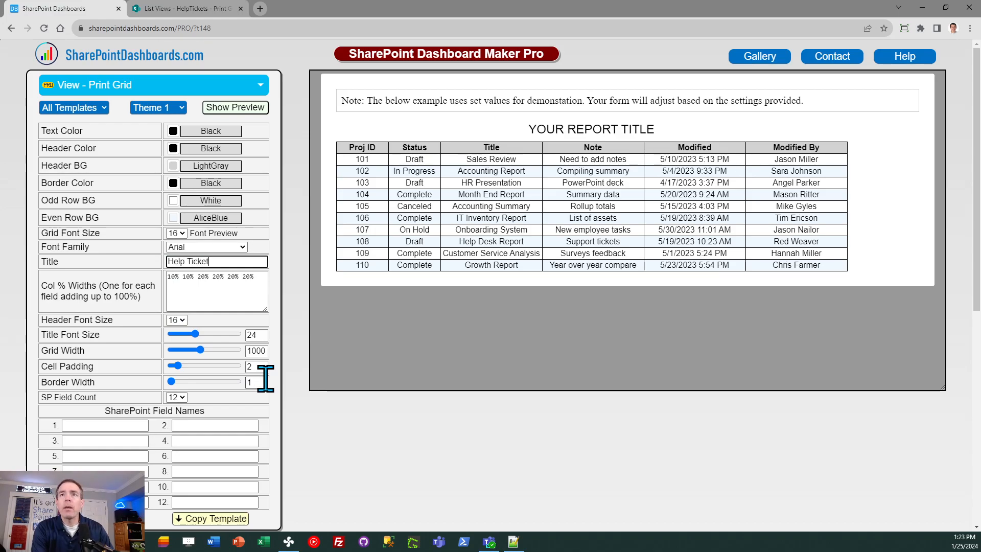
text(s Report)
key(Tab)
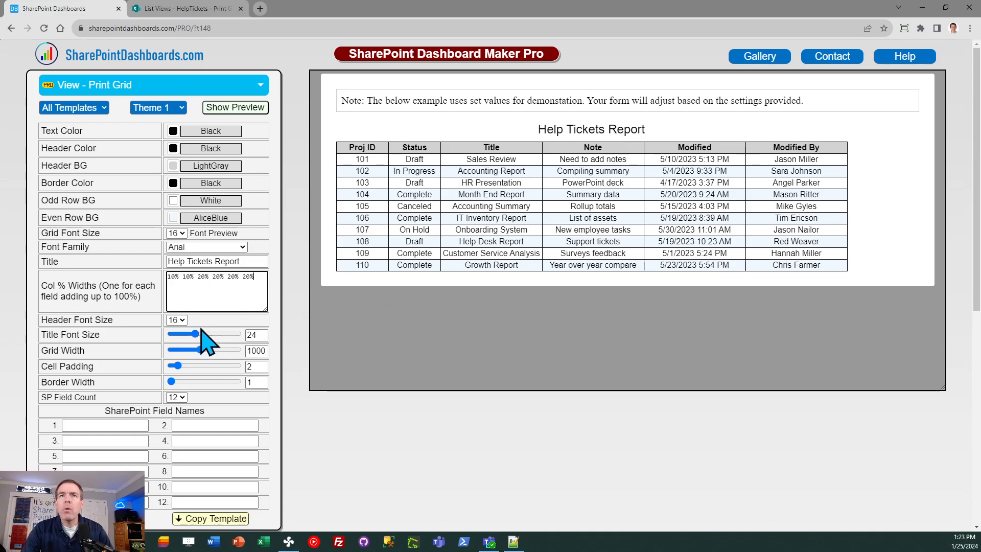
Step: Set the grid font size to 12 and the SP field count to 11, checking the columns of the HelpTickets list
click(176, 233)
click(175, 264)
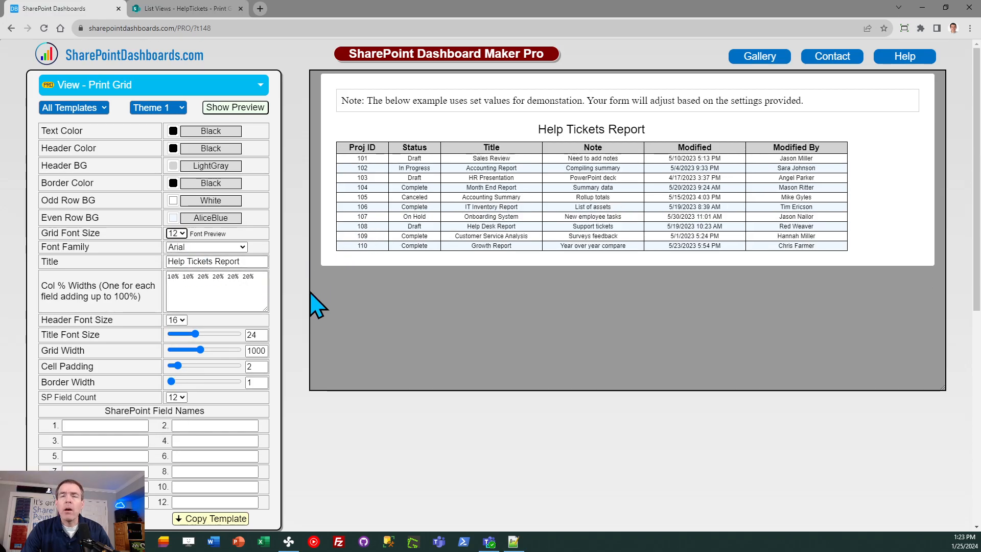
click(183, 397)
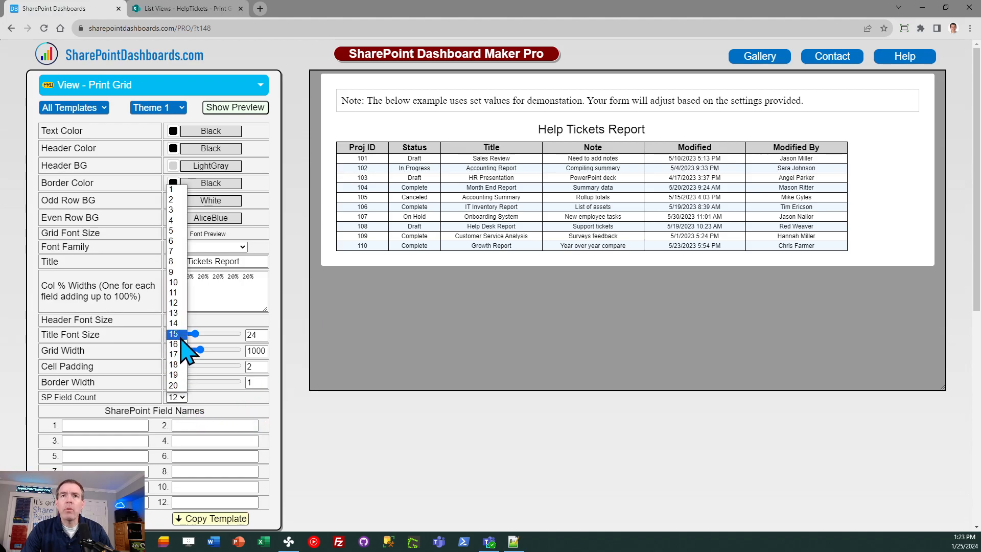
click(176, 293)
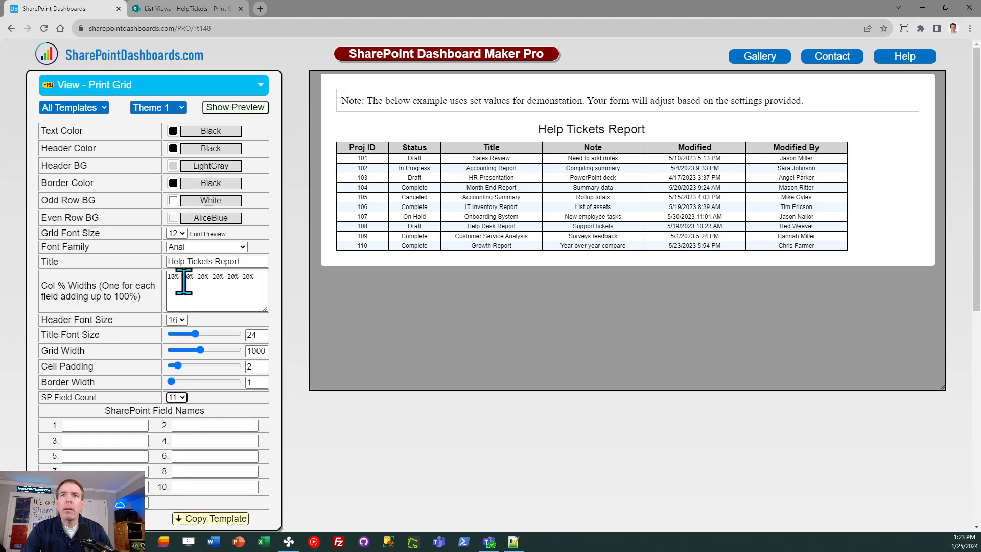
click(162, 11)
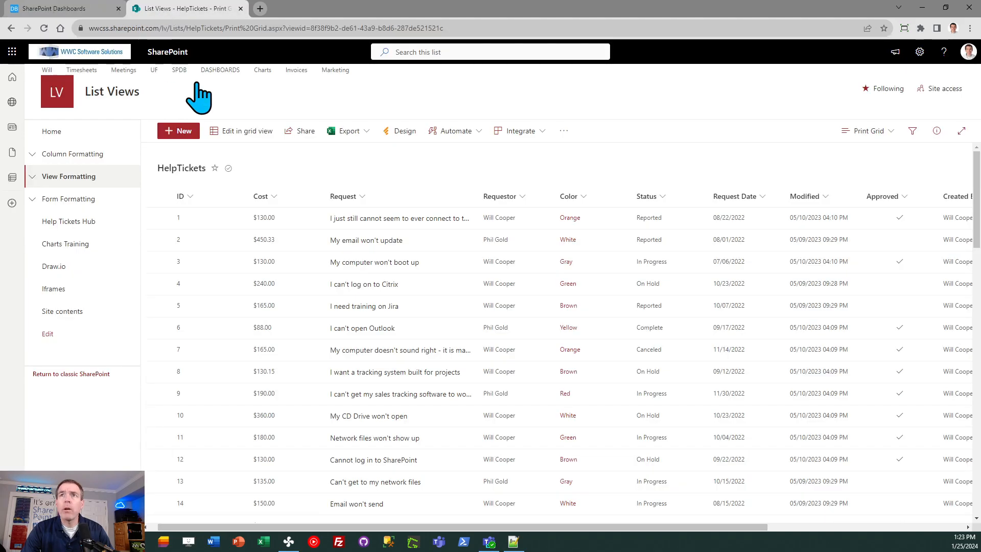
click(54, 9)
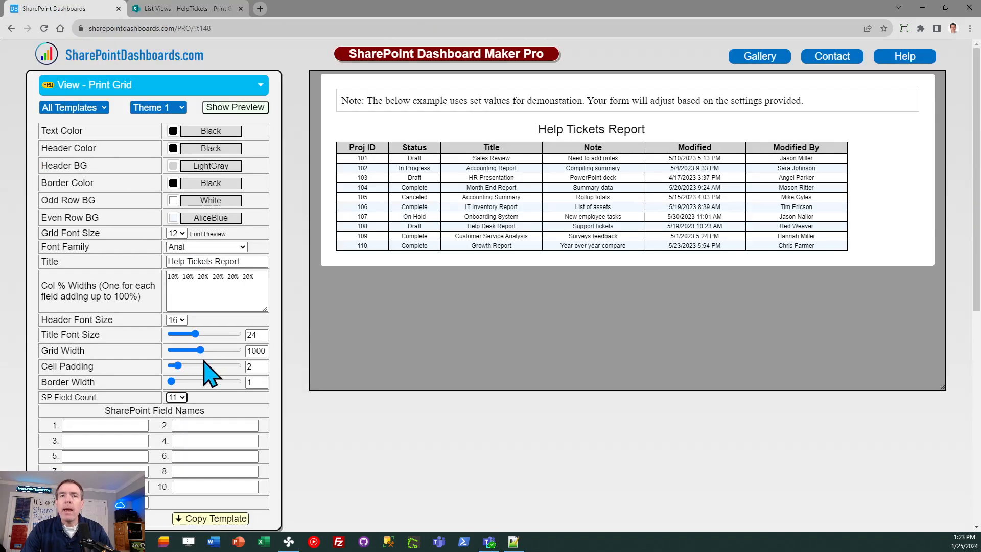
Step: Set the print grid's width to 1200
click(256, 351)
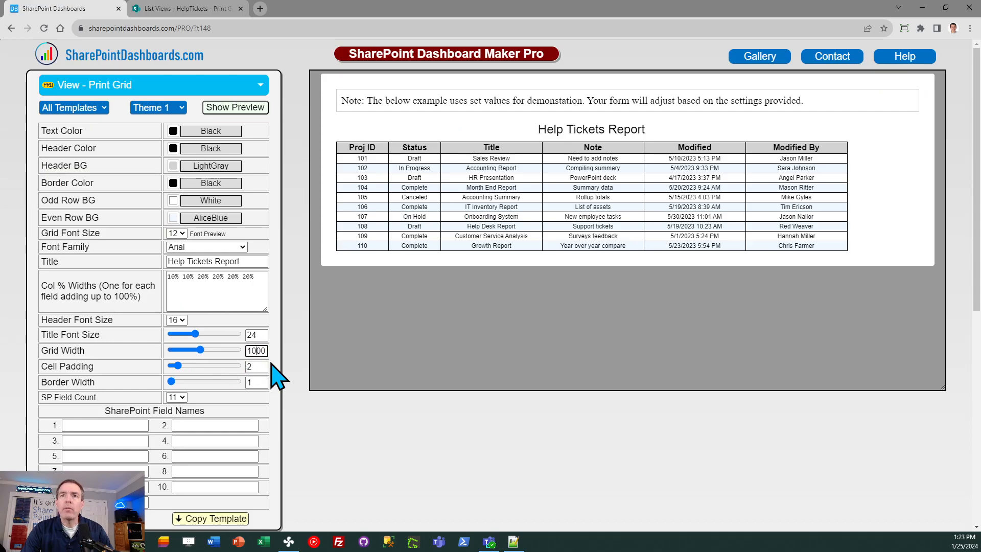
key(BackSpace)
text(2)
key(Tab)
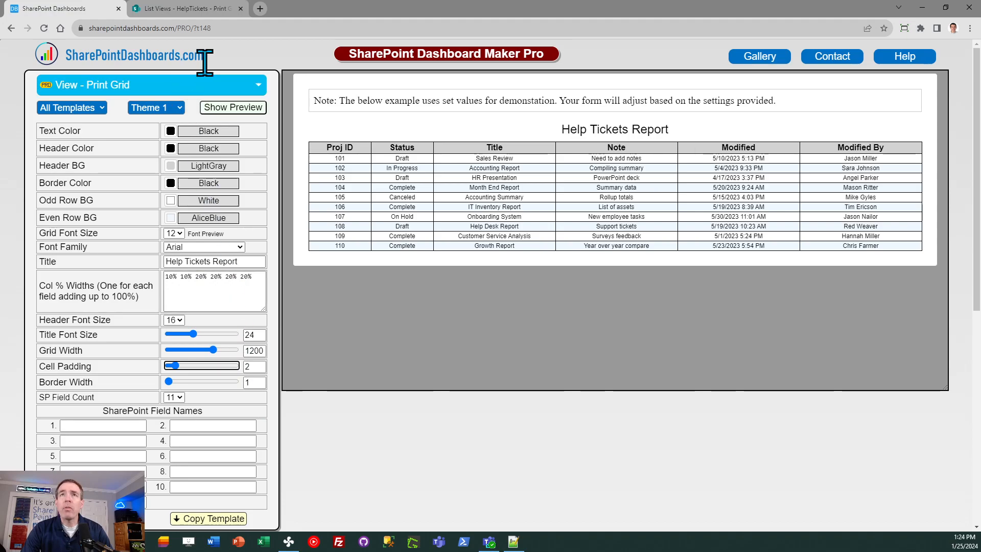
Step: Enter ID, Cost and Title as SharePoint field names 1 to 3, following the HelpTickets list's column order
click(179, 7)
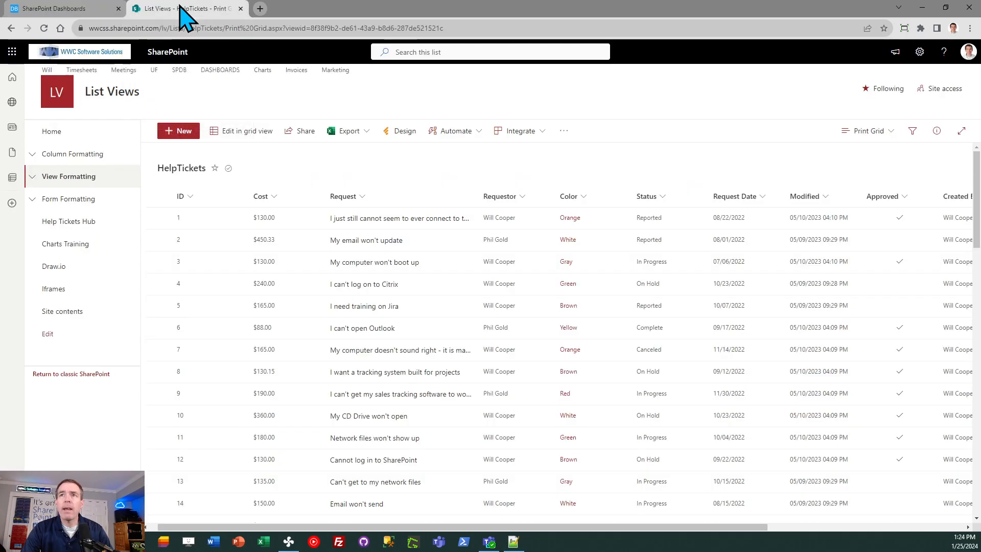
click(58, 7)
click(90, 426)
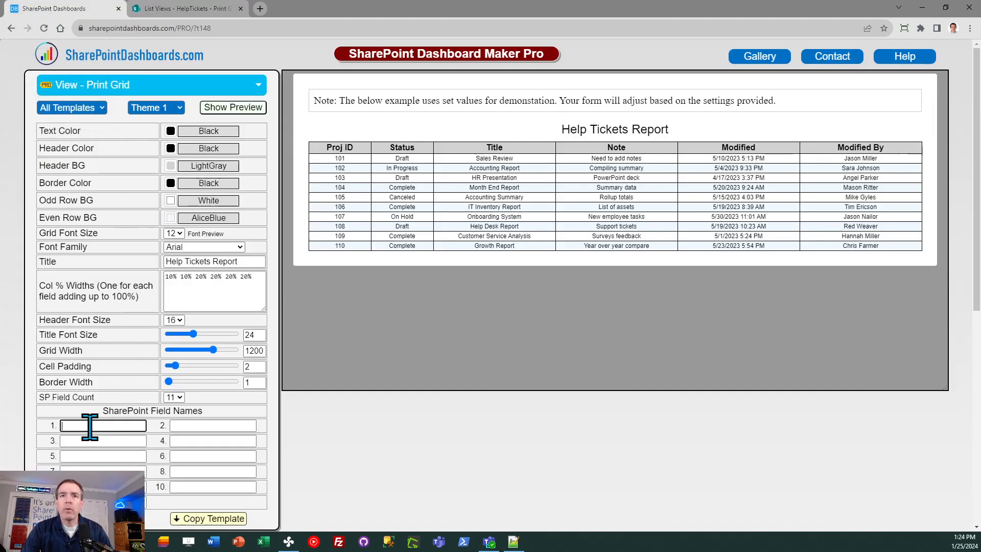
text(ID)
key(Tab)
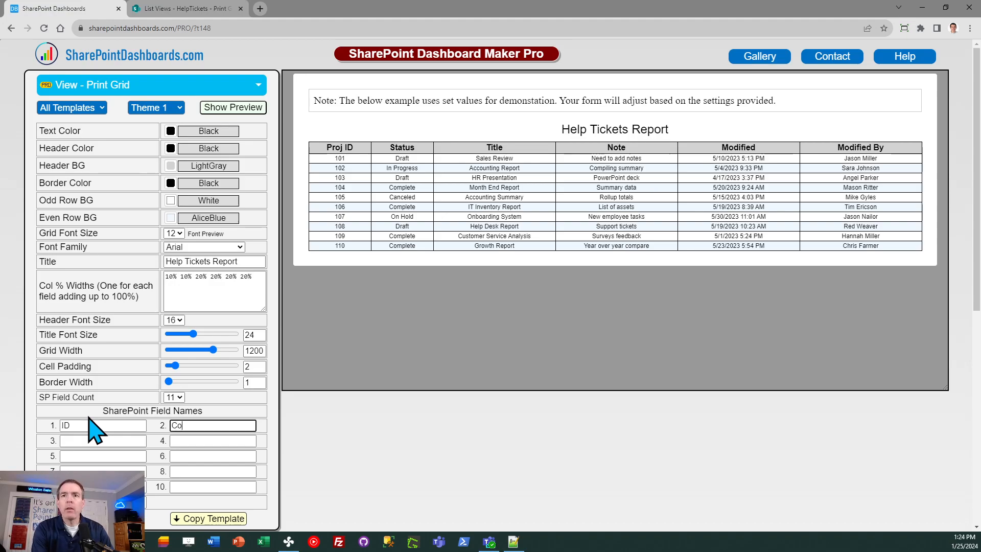
key(Tab)
text(Title)
key(Tab)
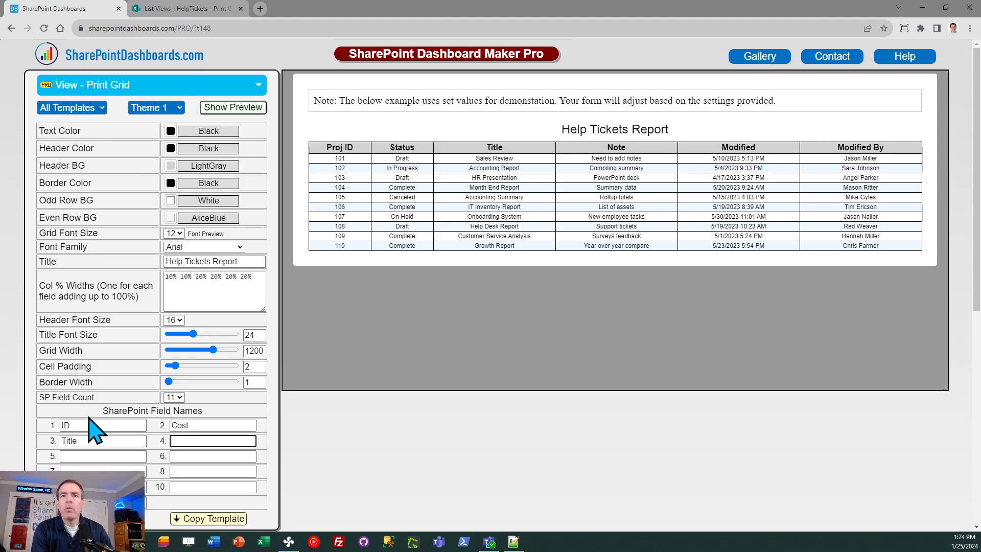
Step: Enter Requestor, Color and Status as SharePoint field names 4 to 6, checking them against the HelpTickets list
click(186, 8)
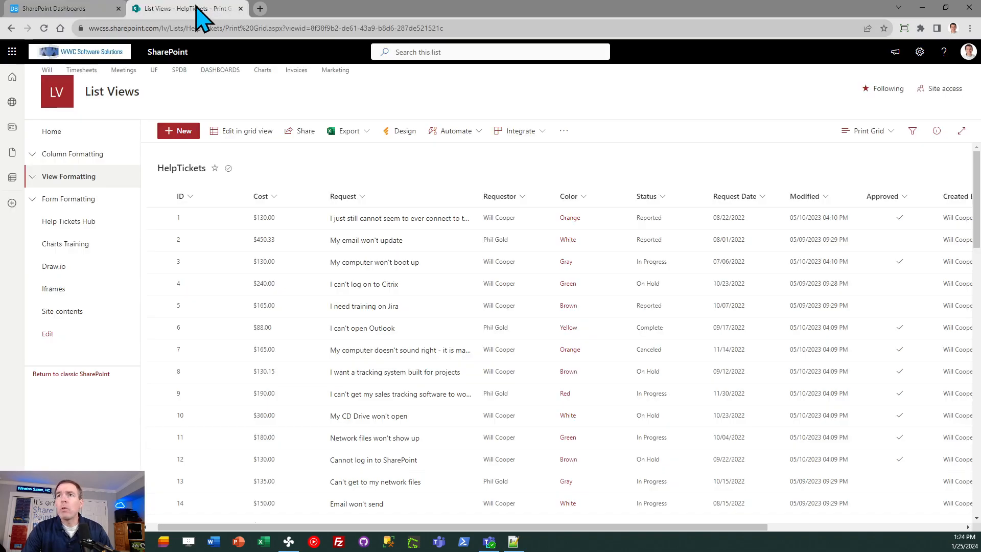
click(77, 9)
text(Requestor)
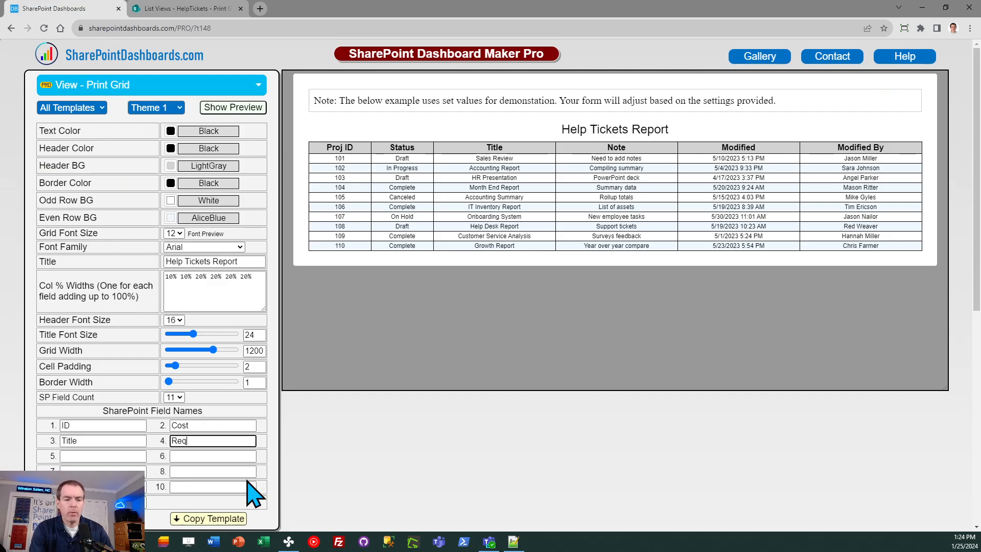
key(Tab)
text(Color)
key(Tab)
text(Status)
key(Tab)
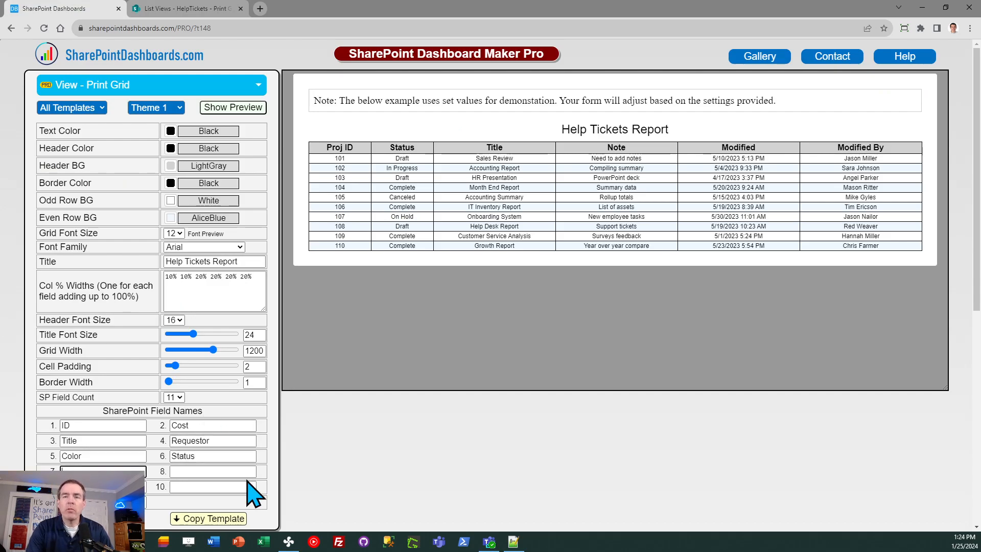
Step: Enter Request Date and Modified as SharePoint field names 7 and 8, and proceed to field name 10
click(185, 8)
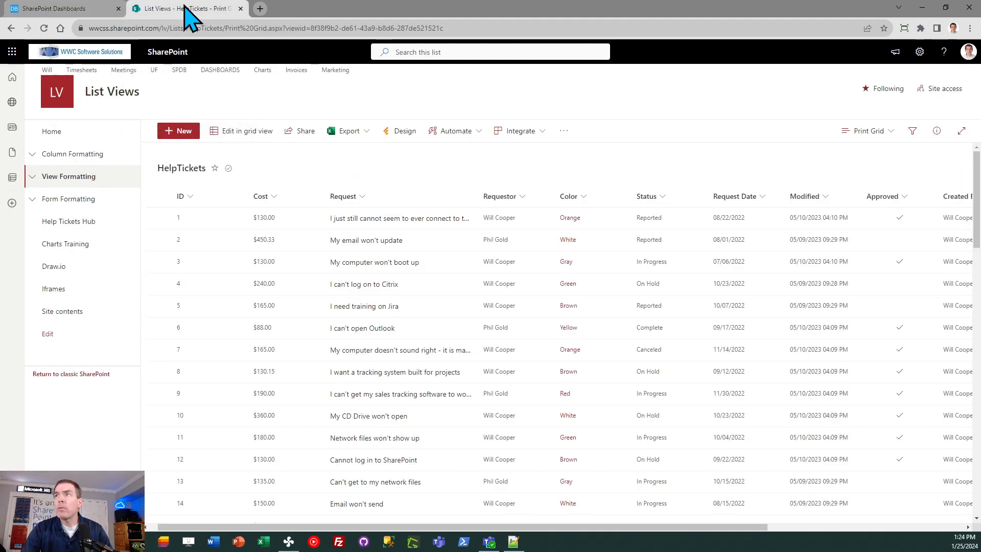
click(82, 8)
text(Request Date)
key(Tab)
text(Modified)
key(Tab)
key(Tab)
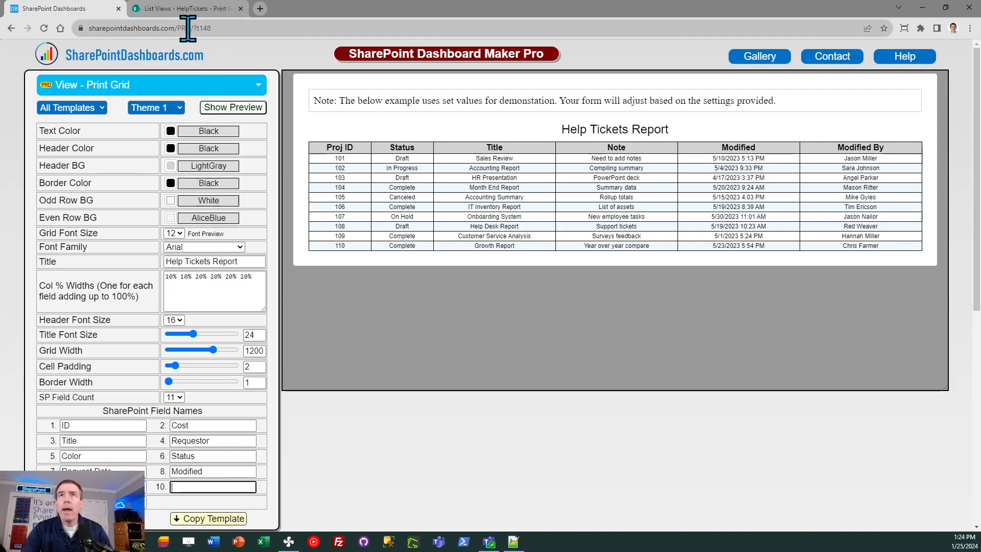
Step: Check the remaining columns of the HelpTickets list and enter Author as SharePoint field name 10
click(192, 10)
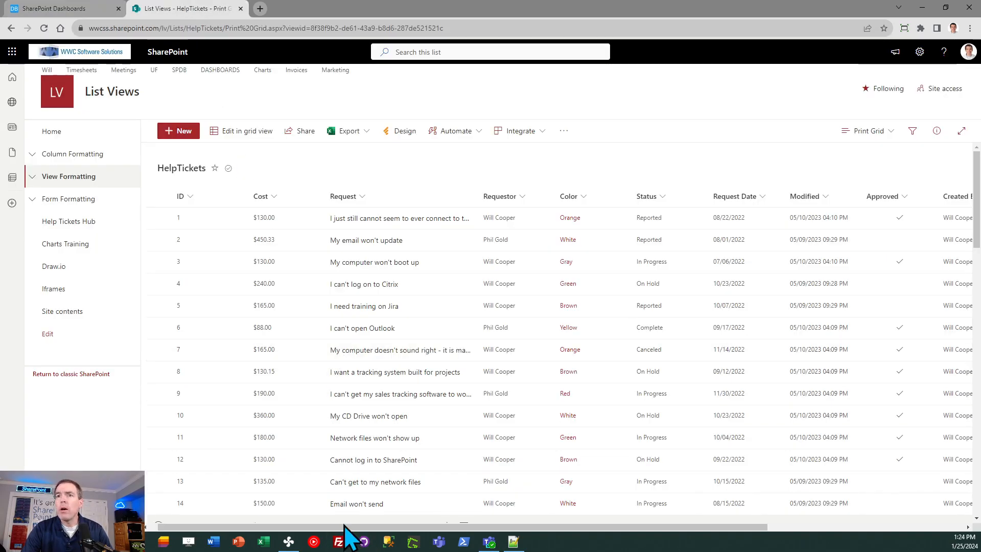
drag(352, 526, 585, 536)
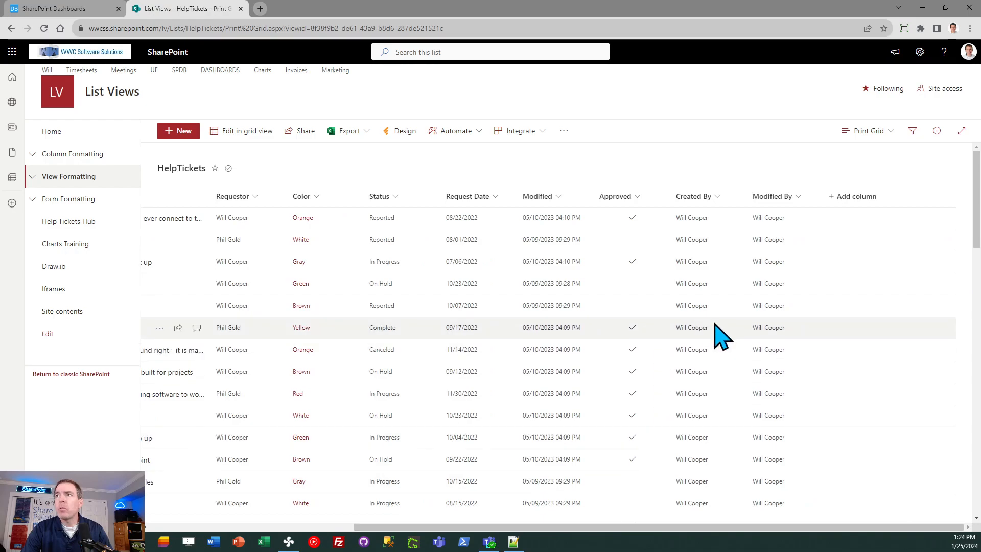
click(72, 9)
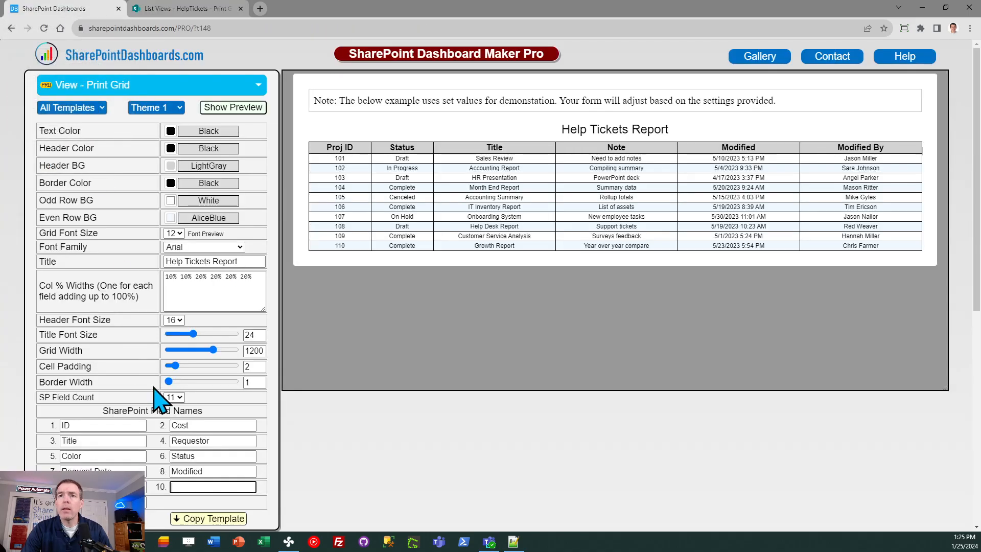
click(190, 486)
text(Ath)
key(BackSpace)
key(BackSpace)
text(uthor)
key(Tab)
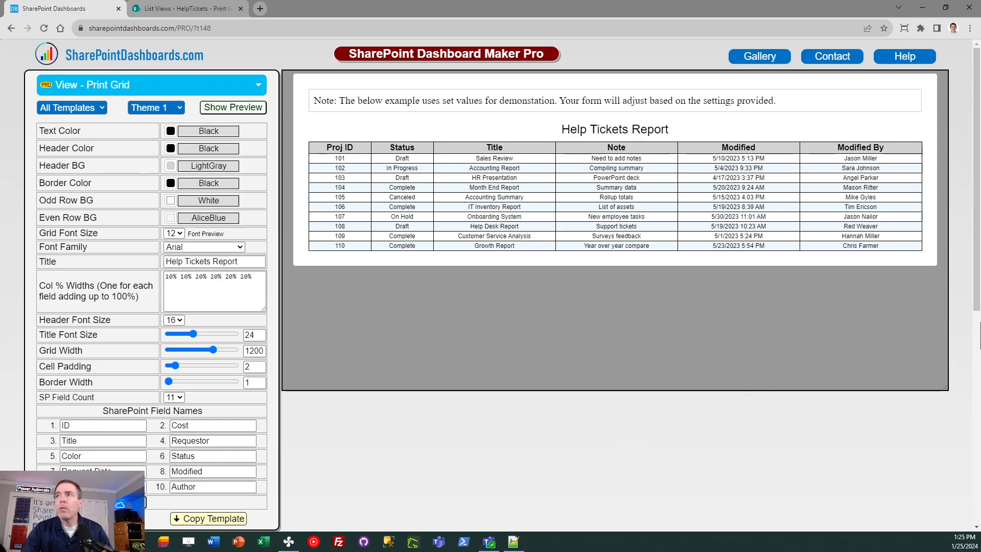
Step: Copy the Print Grid template code and open the HelpTickets list's Print Grid view formatting in advanced mode
mouse_move(977, 250)
mouse_down()
mouse_move(978, 408)
mouse_move(968, 262)
mouse_up()
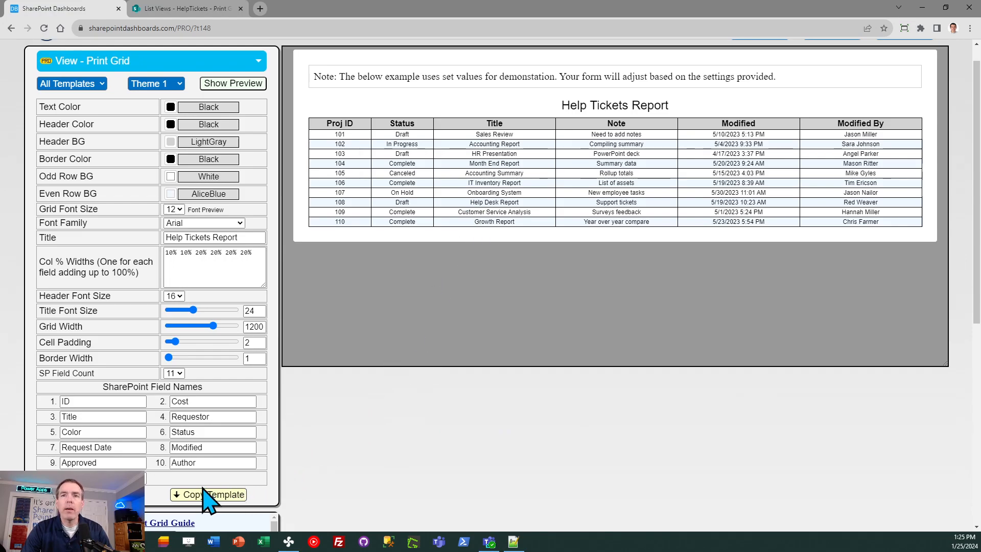
click(225, 496)
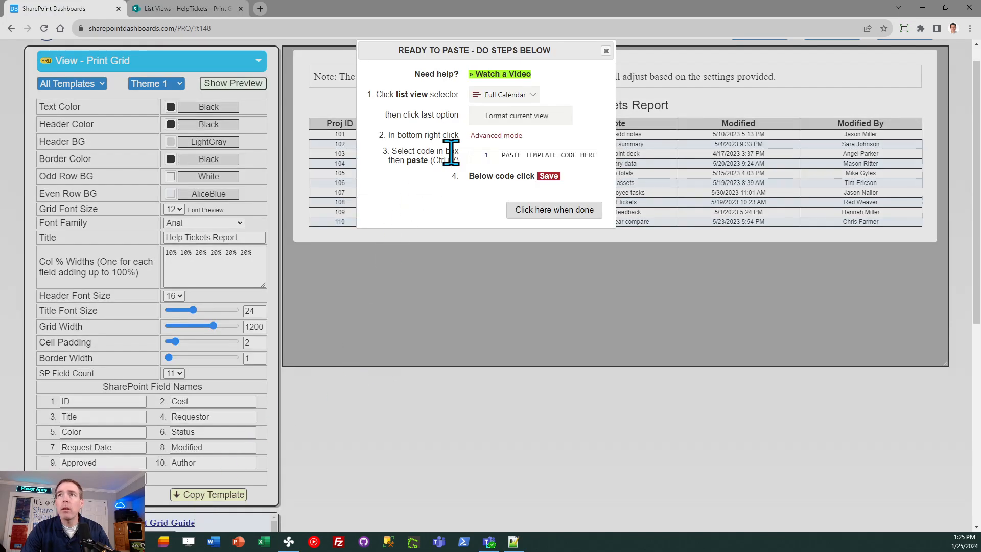
click(194, 9)
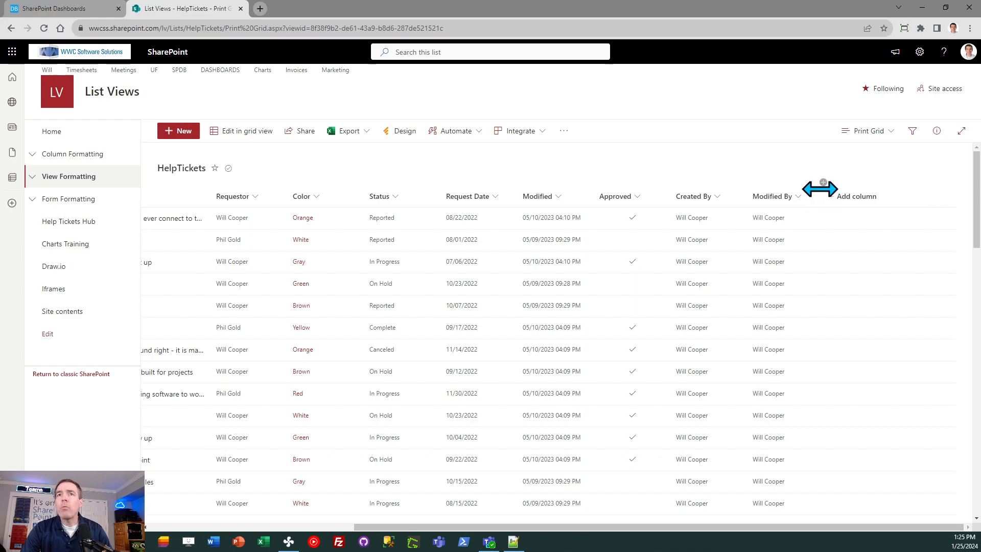
drag(791, 537, 531, 531)
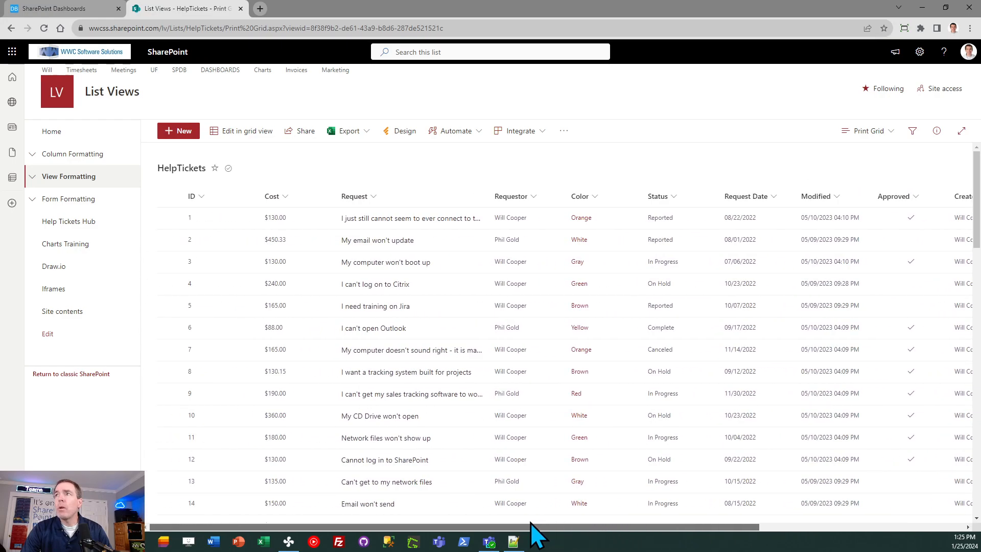
click(869, 131)
drag(832, 321, 834, 455)
click(794, 498)
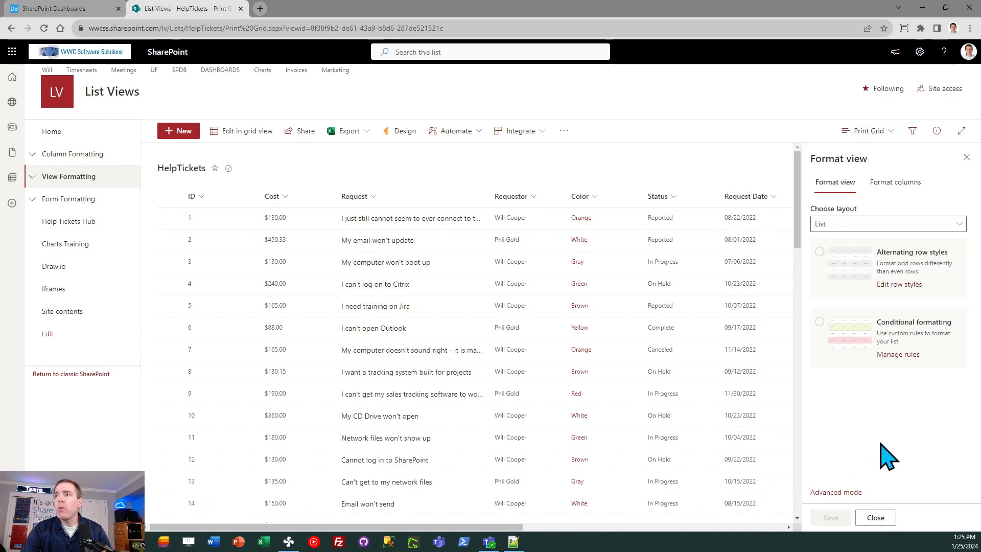
click(828, 491)
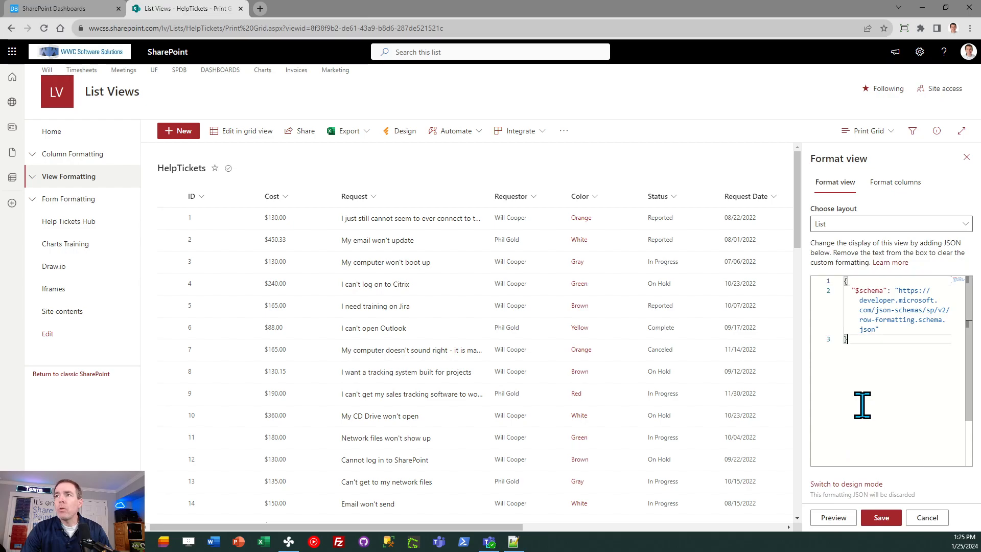
Step: Replace the default JSON of the Print Grid view with the copied template code and save it
key(ctrl+a)
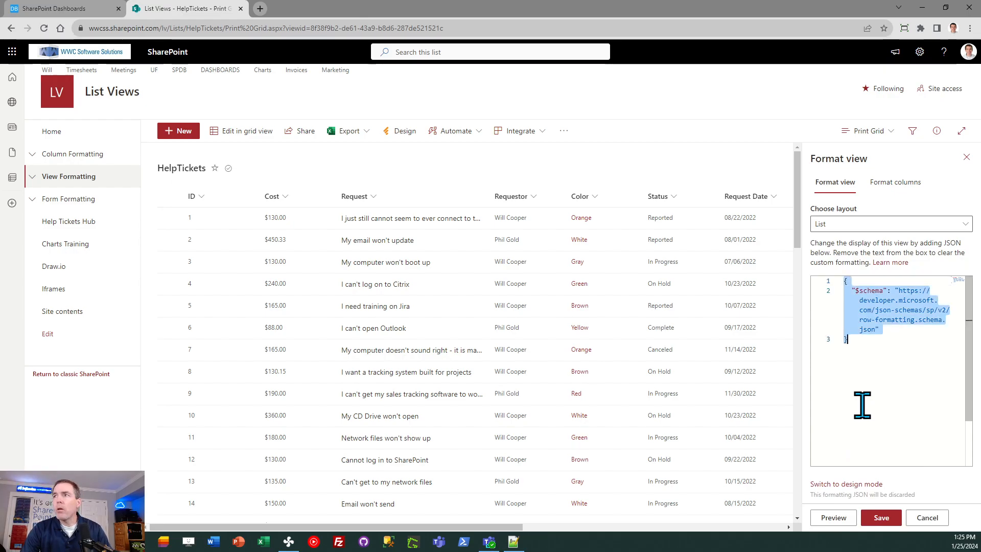
key(ctrl+v)
click(882, 520)
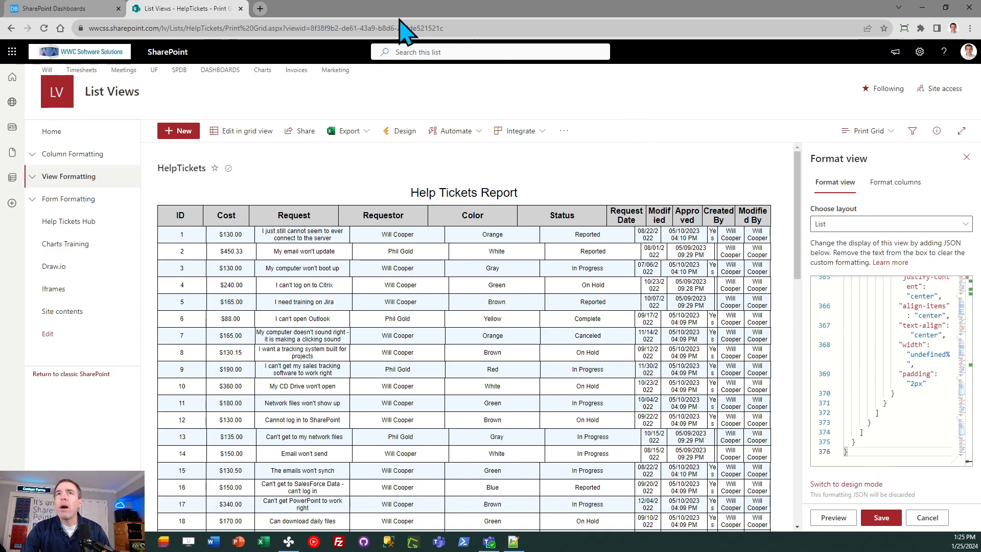
Step: In the Print Grid template, set the column widths to 5% for the first two columns and 10% for the other nine
click(65, 10)
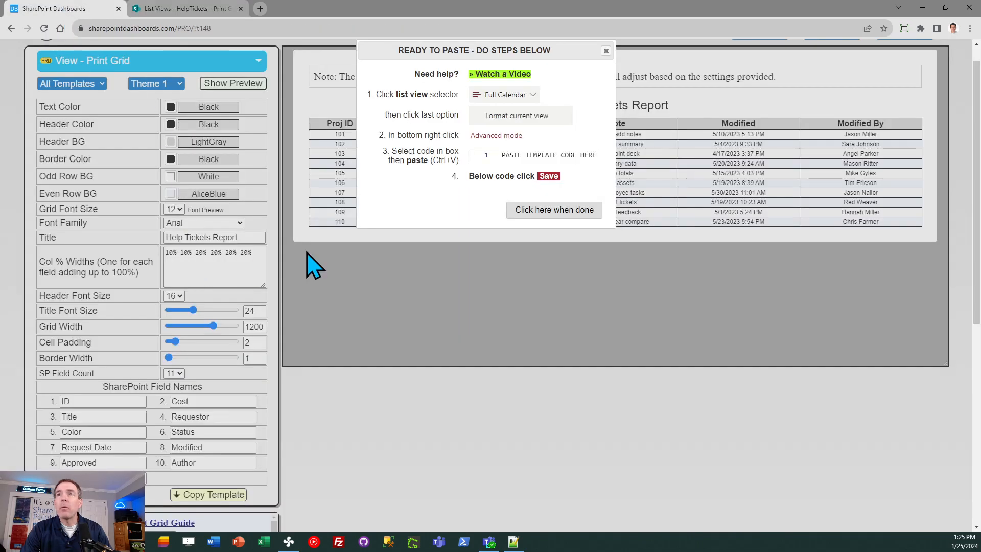
click(606, 51)
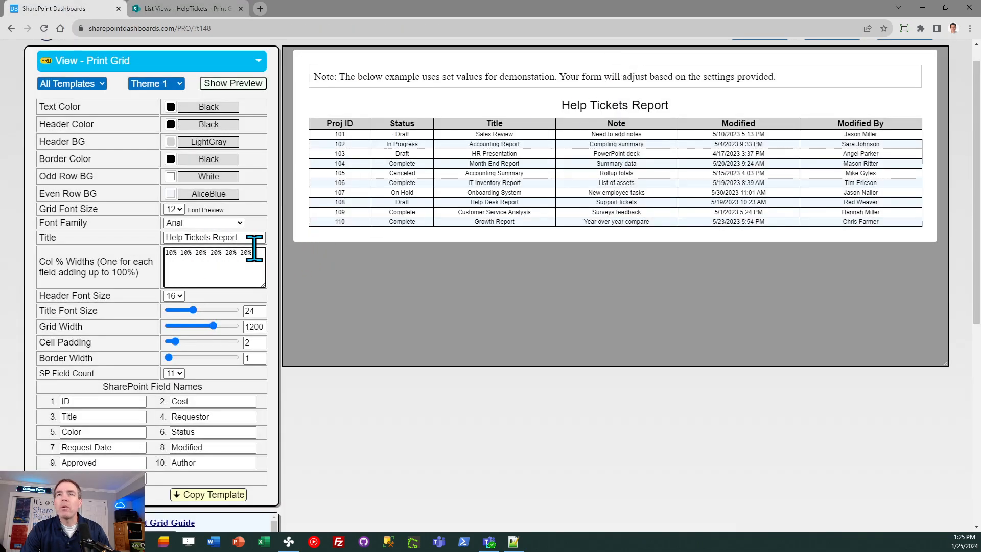
drag(258, 252, 150, 255)
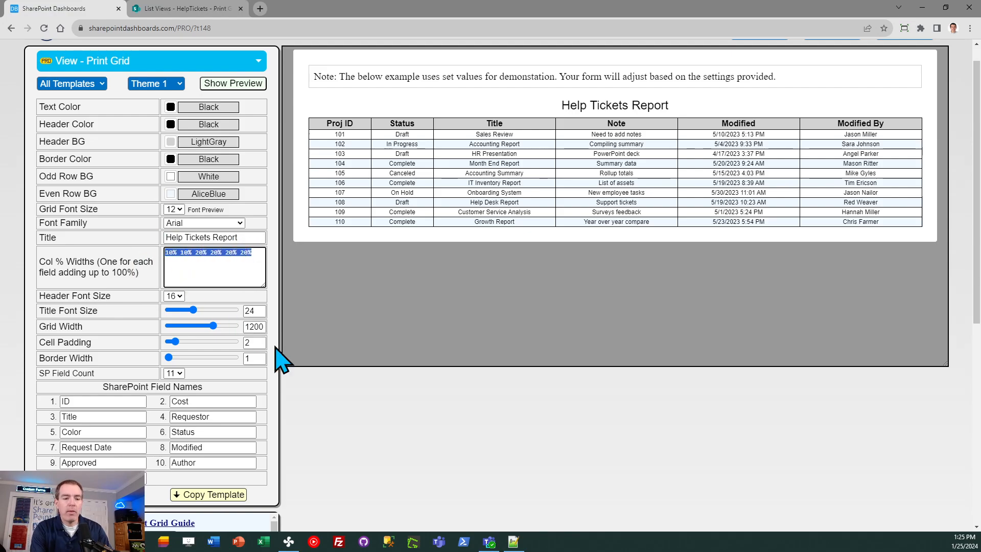
text(5)
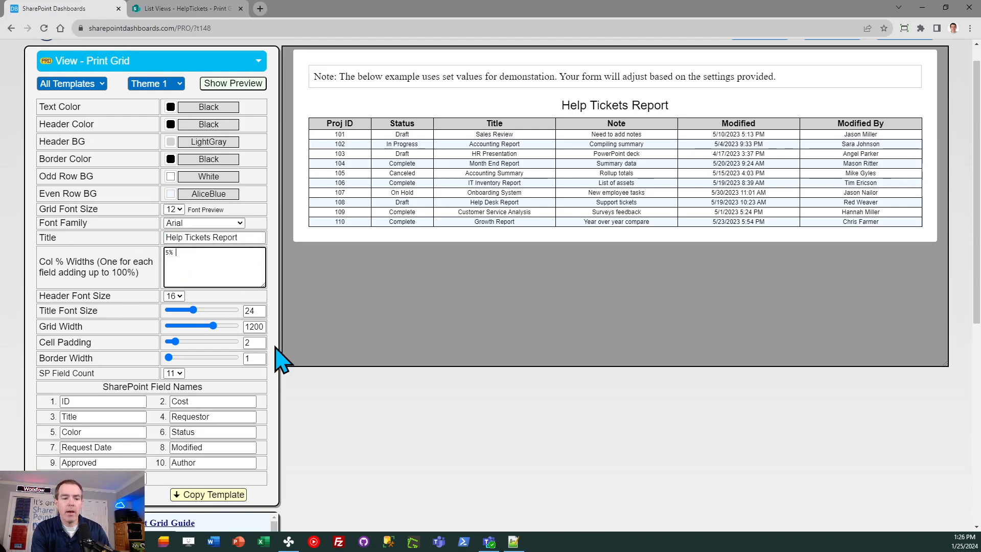
text(% %)
key(BackSpace)
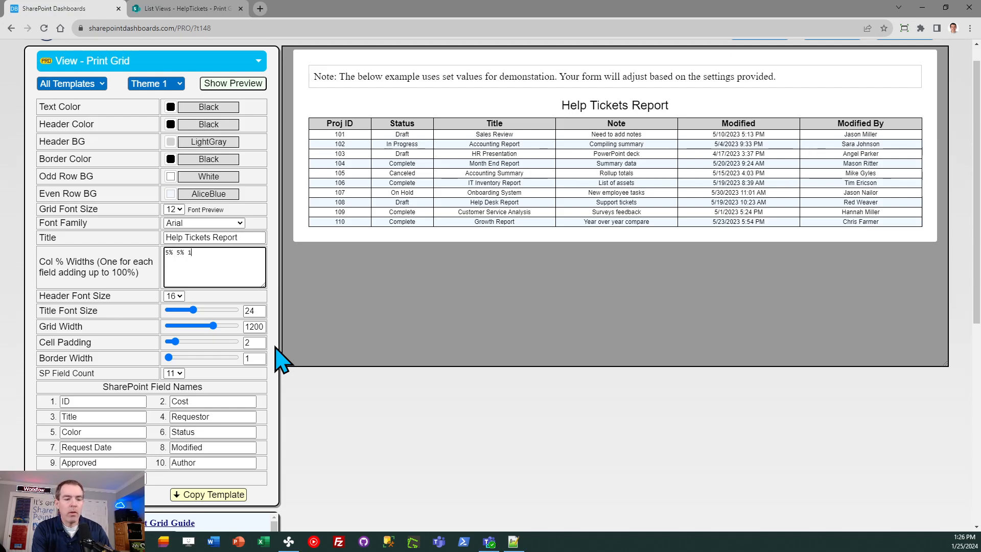
key(shift+Left)
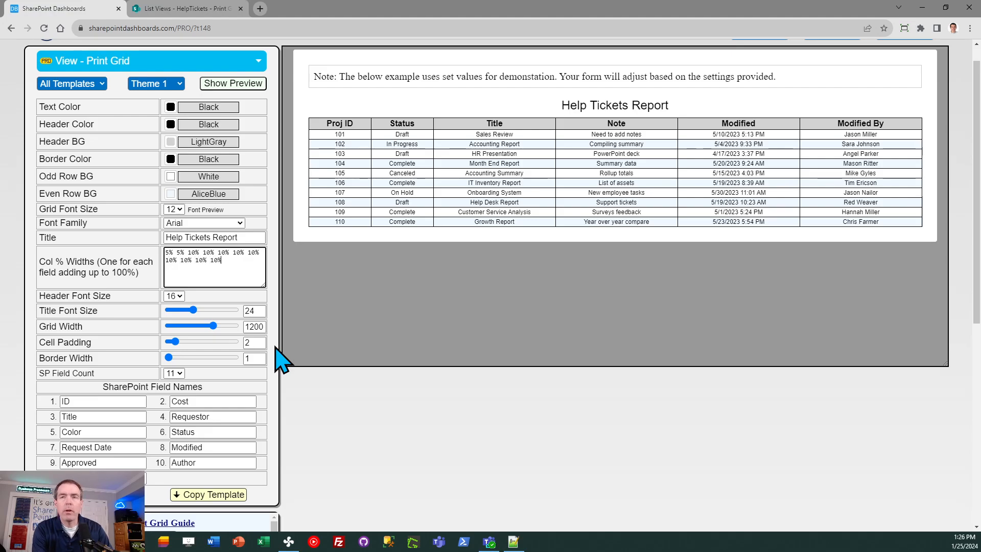
Step: Copy the template with the eleven column widths, replace the Print Grid view's JSON with it and save
click(210, 495)
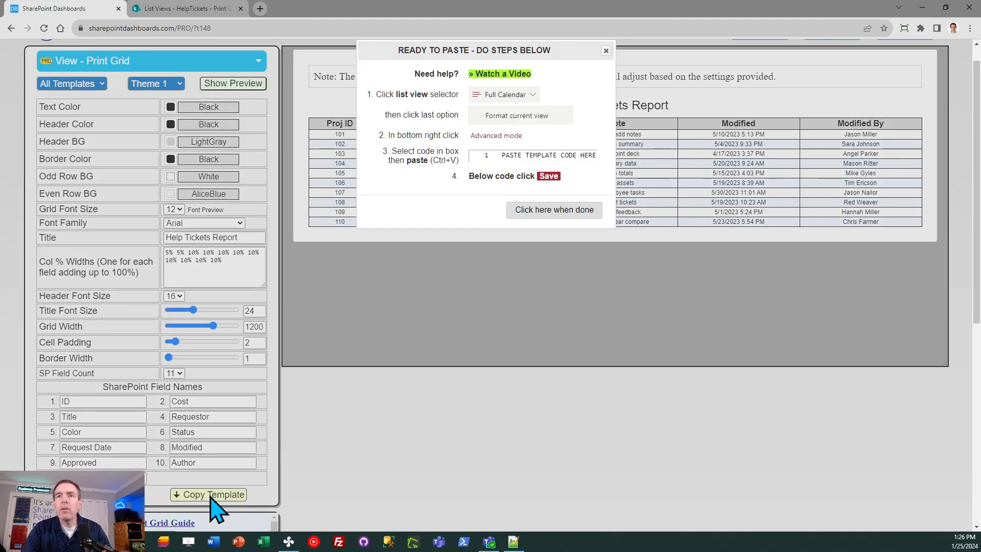
click(190, 10)
click(889, 358)
key(ctrl+a)
key(ctrl+v)
click(883, 516)
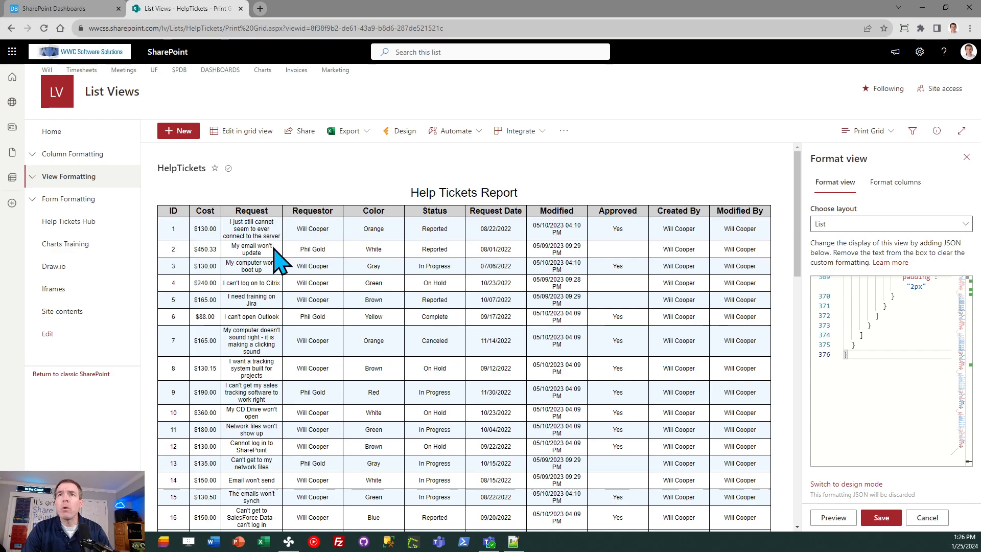
Step: In the template's column widths, set the first column (ID) to 3% and the third column (Title) to 12%
click(73, 7)
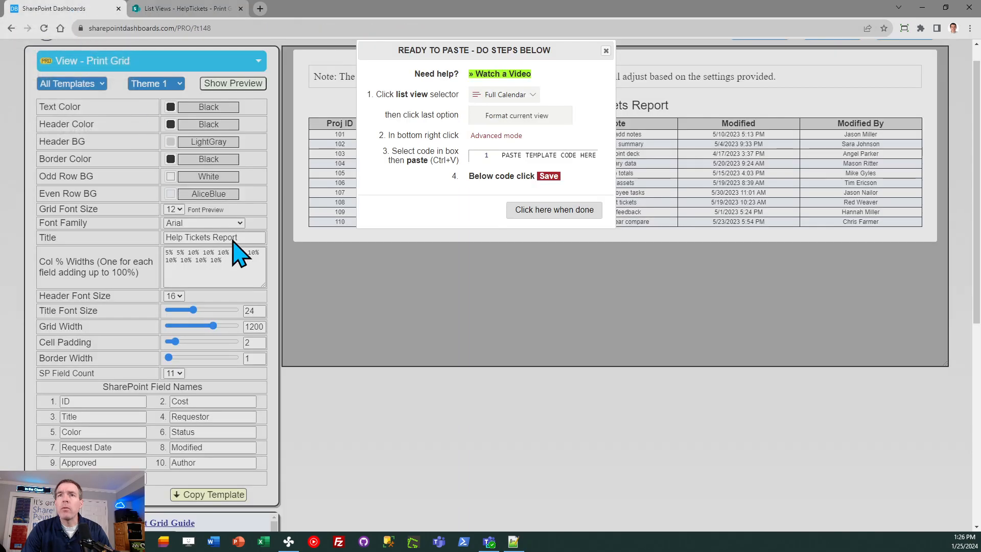
click(523, 209)
click(177, 253)
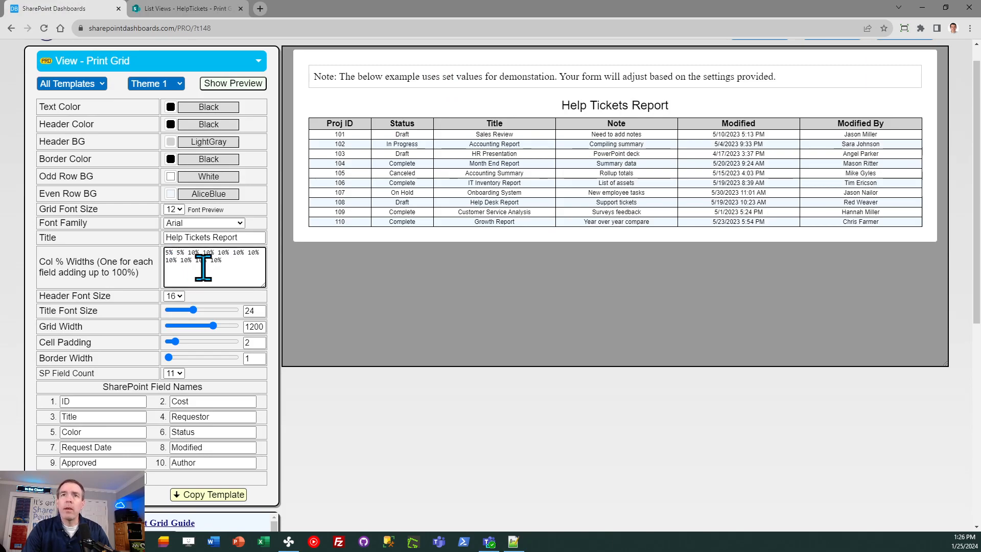
key(Delete)
text(3)
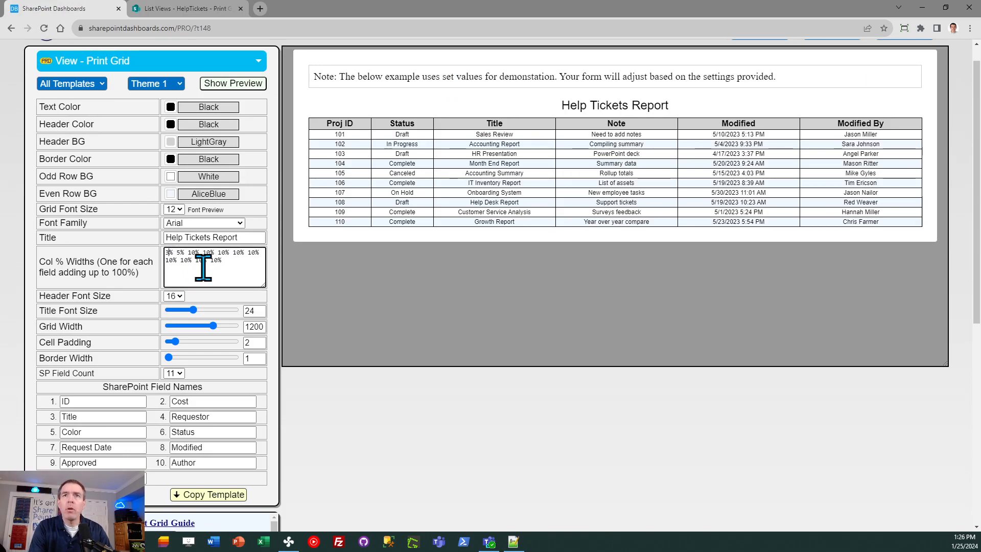
key(Delete)
text(2)
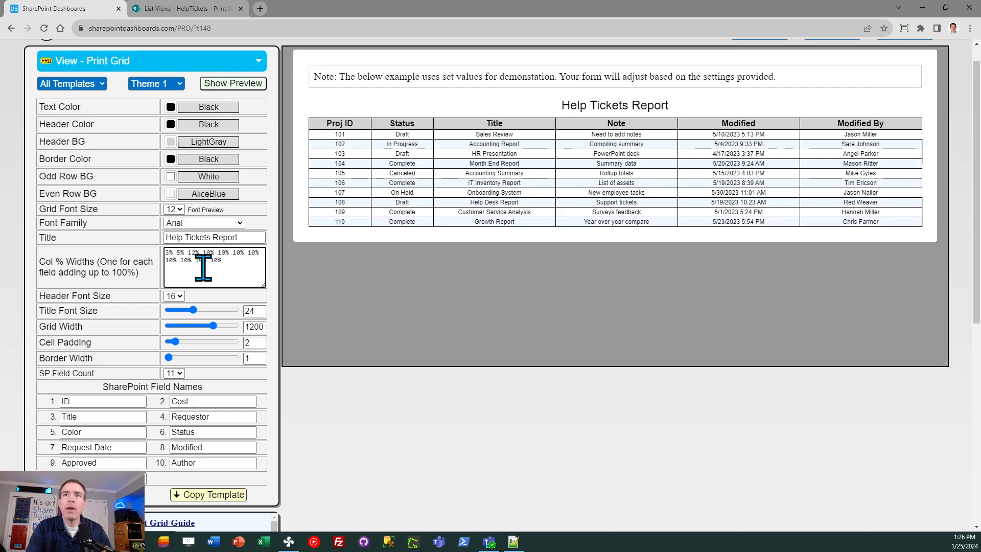
Step: Copy the template with the adjusted ID and Title widths, replace the Print Grid view's JSON with it and save
click(230, 495)
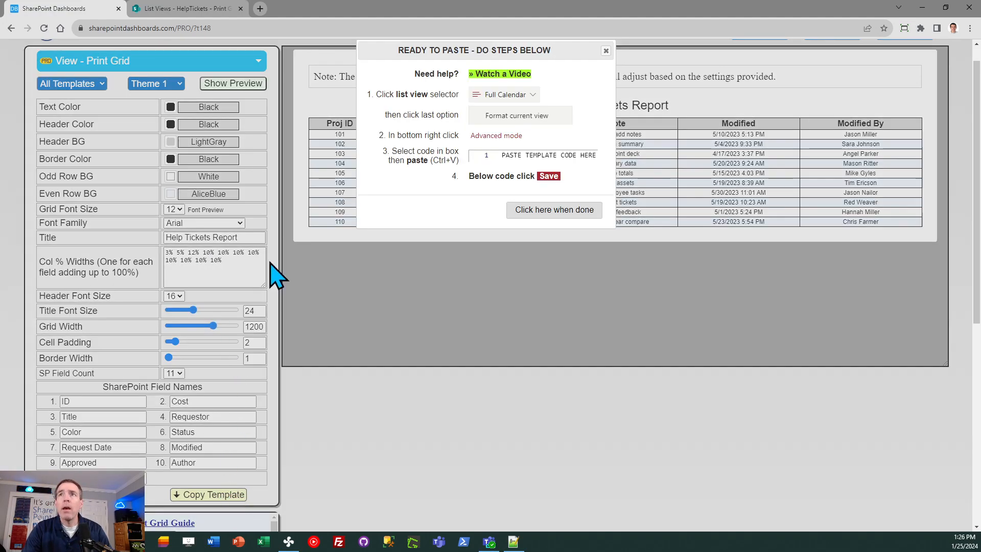
click(516, 210)
click(190, 8)
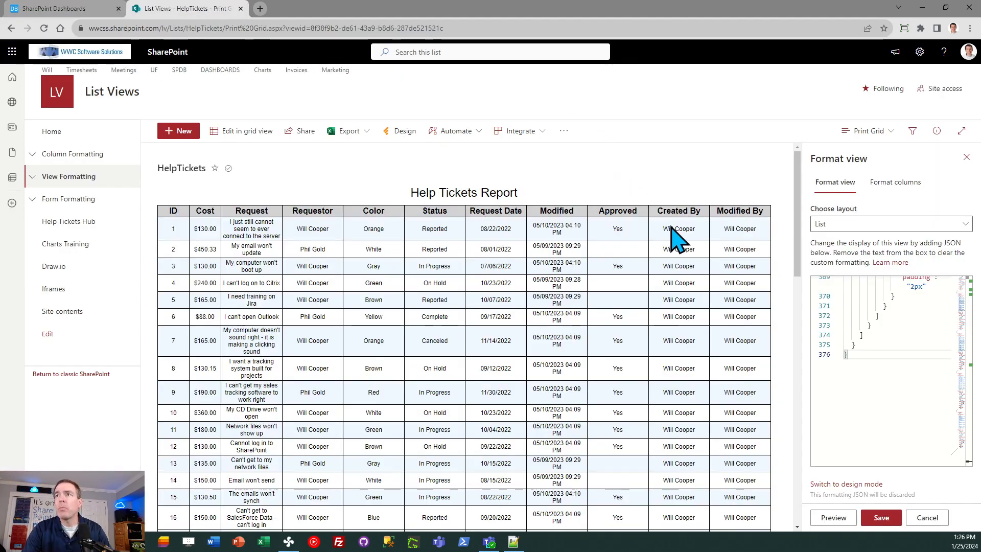
click(881, 517)
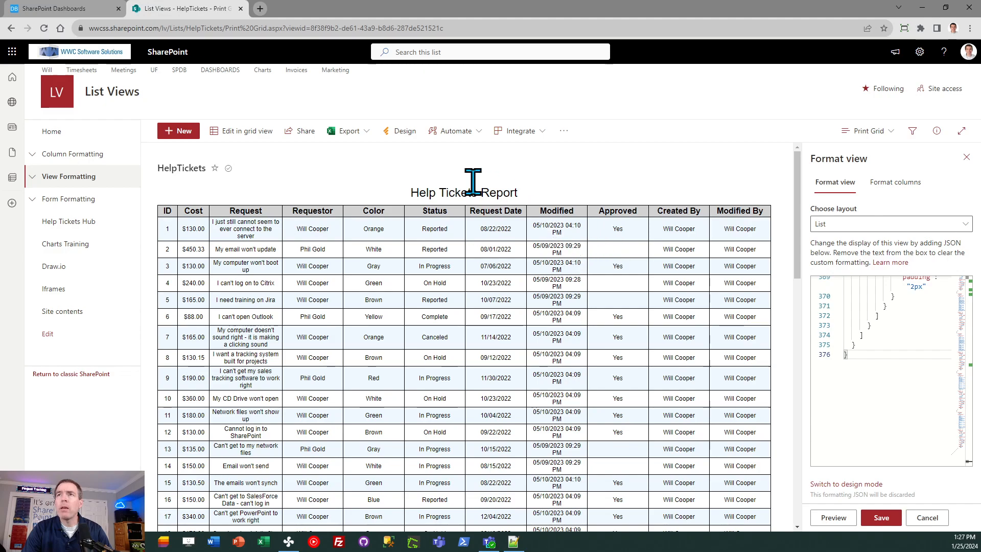
Step: In the template's column widths, set the ninth column (Approved) to 8% and the eighth column (Modified) to 12%
click(72, 8)
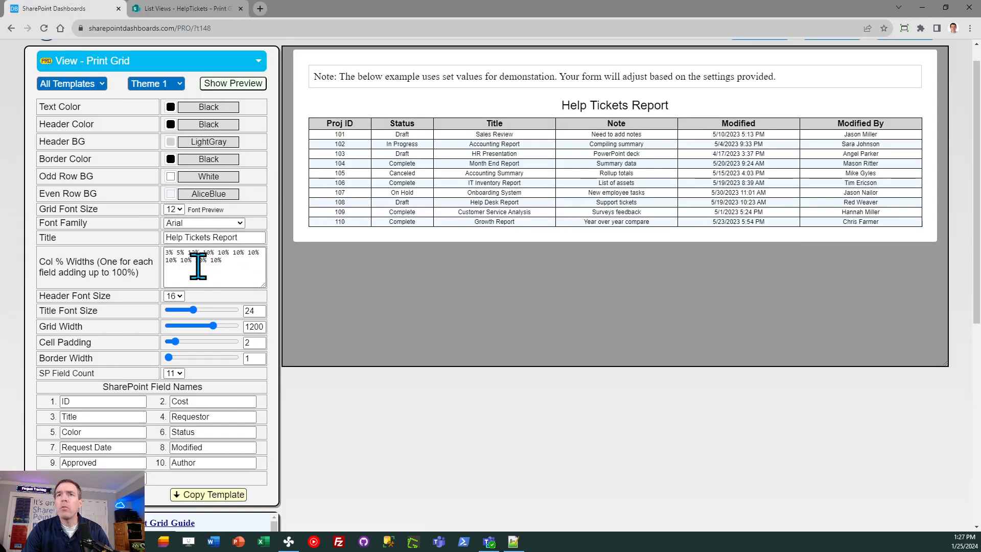
double_click(185, 260)
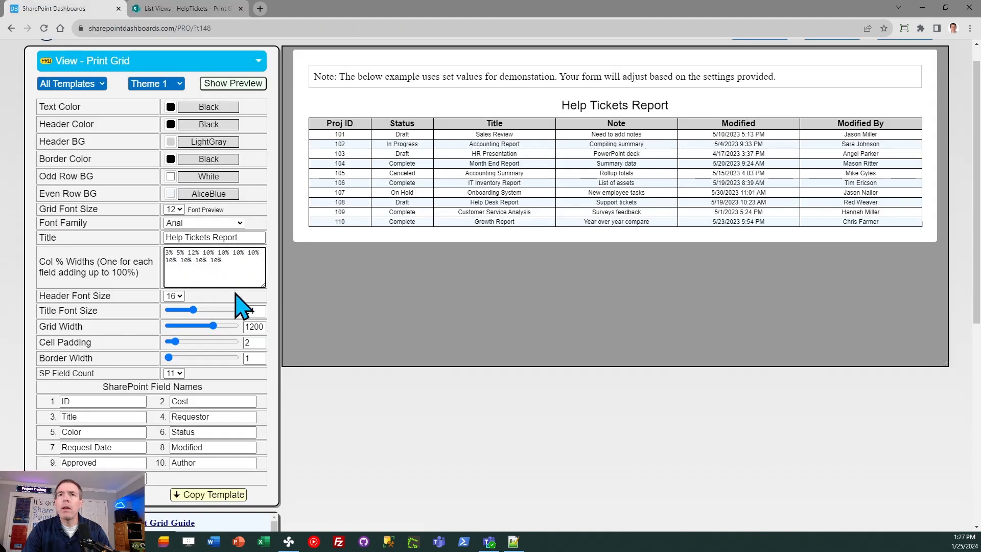
key(BackSpace)
text(8)
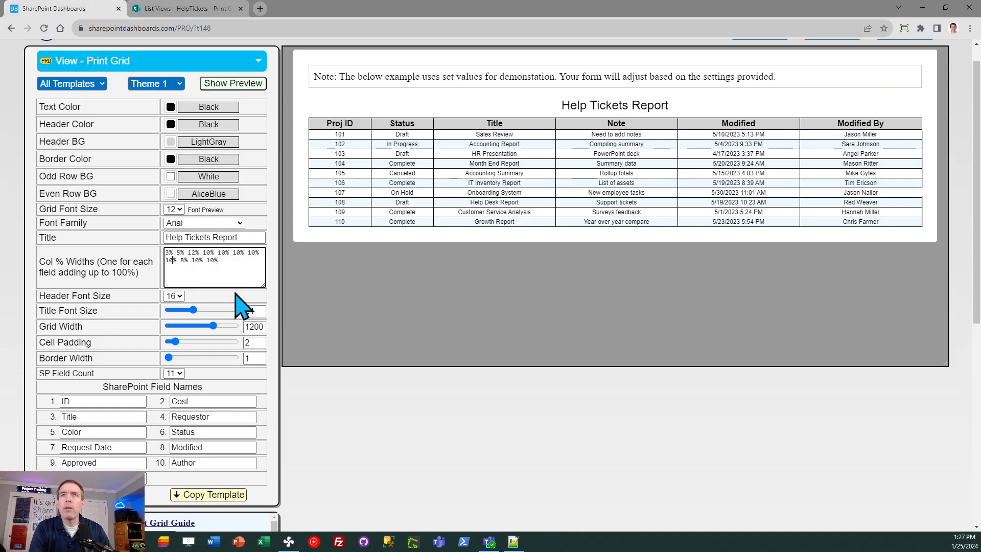
key(BackSpace)
text(2)
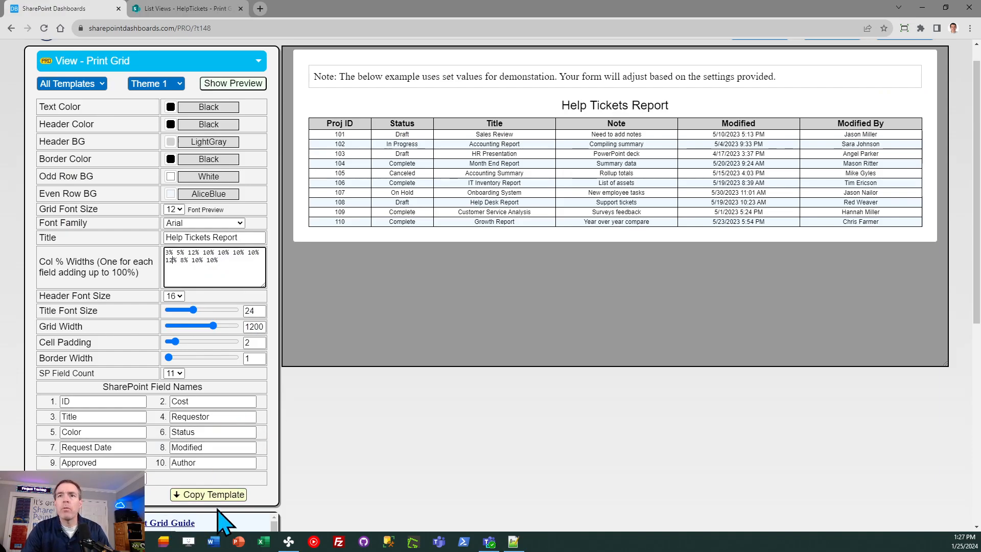
Step: Copy the template with the new Modified and Approved widths, replace and save the Print Grid view's JSON, and close the view formatting
click(215, 496)
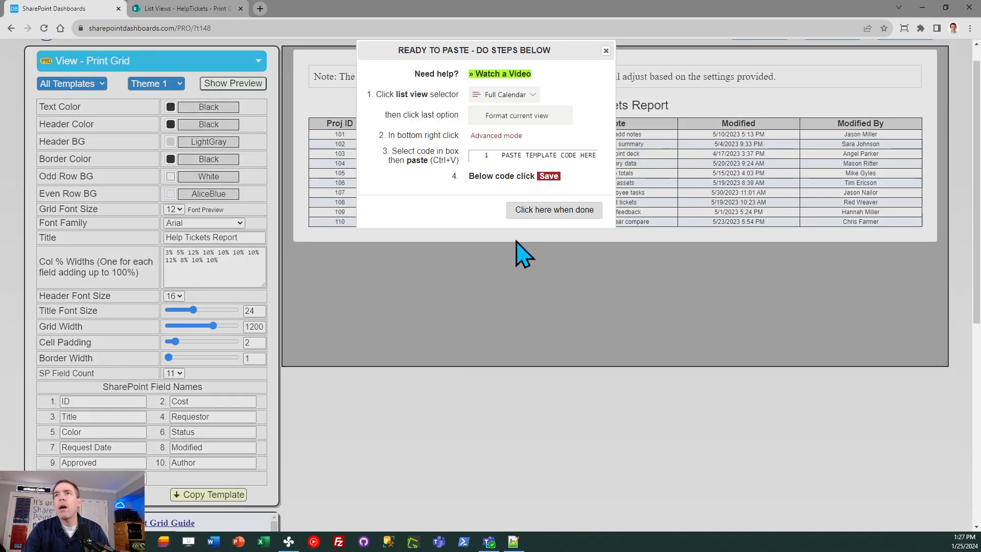
click(523, 218)
click(179, 9)
click(886, 359)
key(ctrl+a)
key(ctrl+v)
click(882, 517)
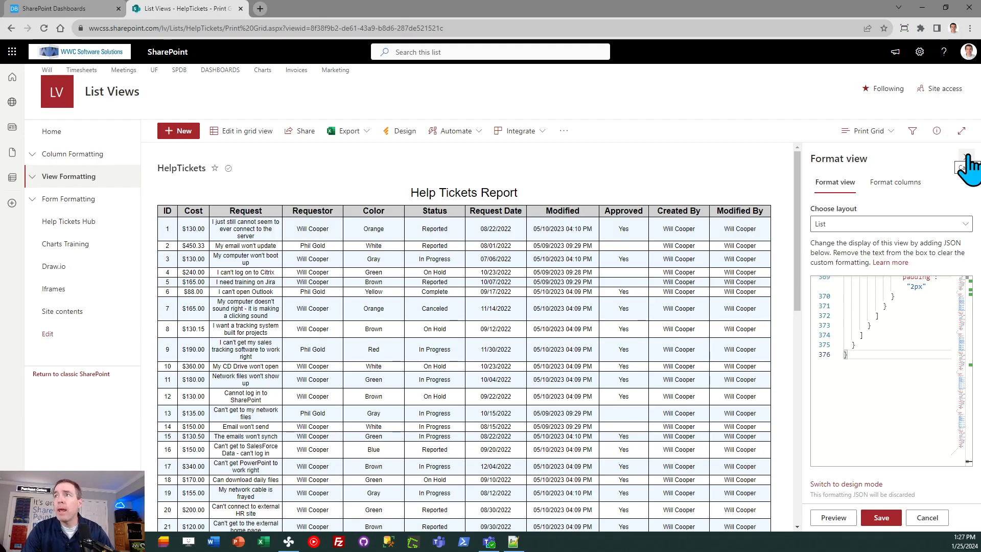
click(966, 157)
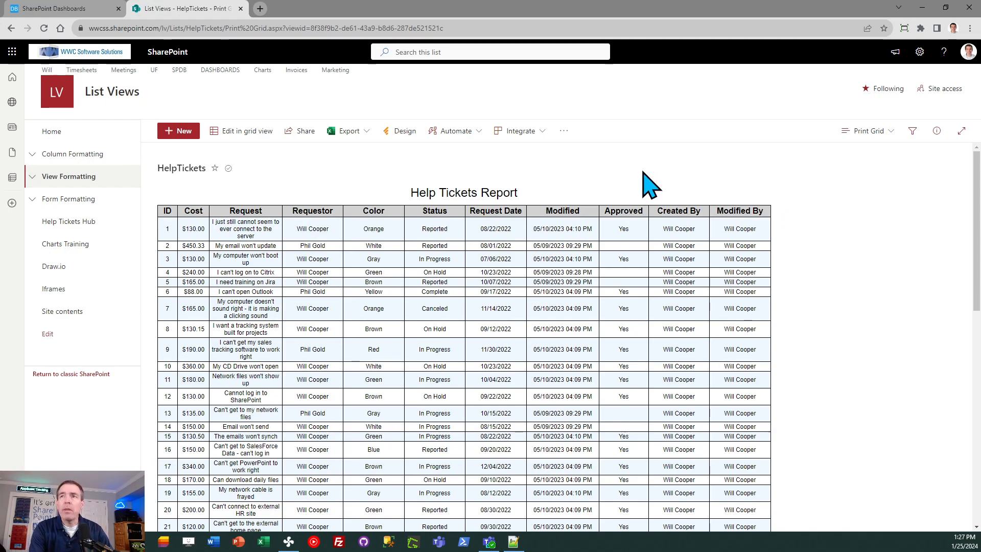
Step: Set up printing of the Print Grid view in landscape with background graphics kept on and a custom scale of 100
key(ctrl+p)
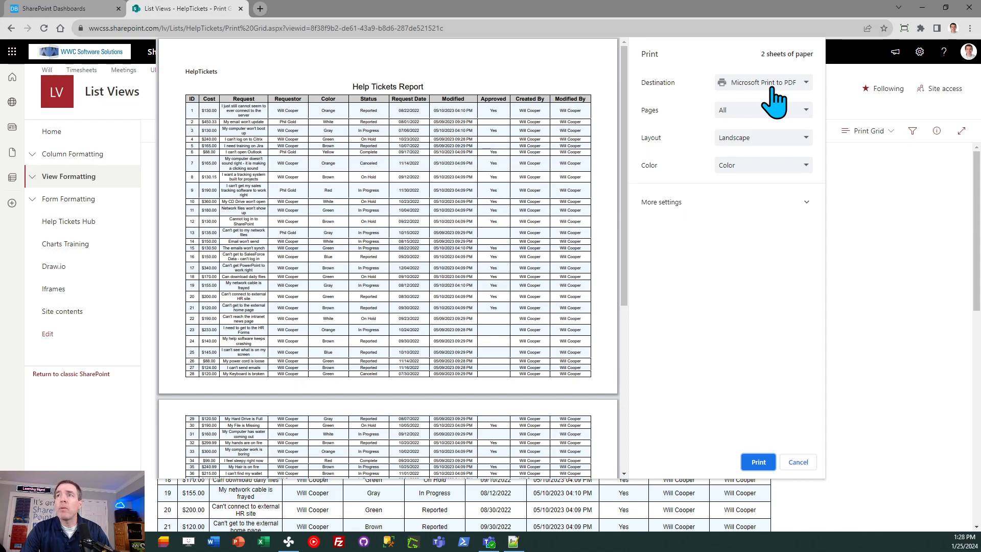
click(680, 203)
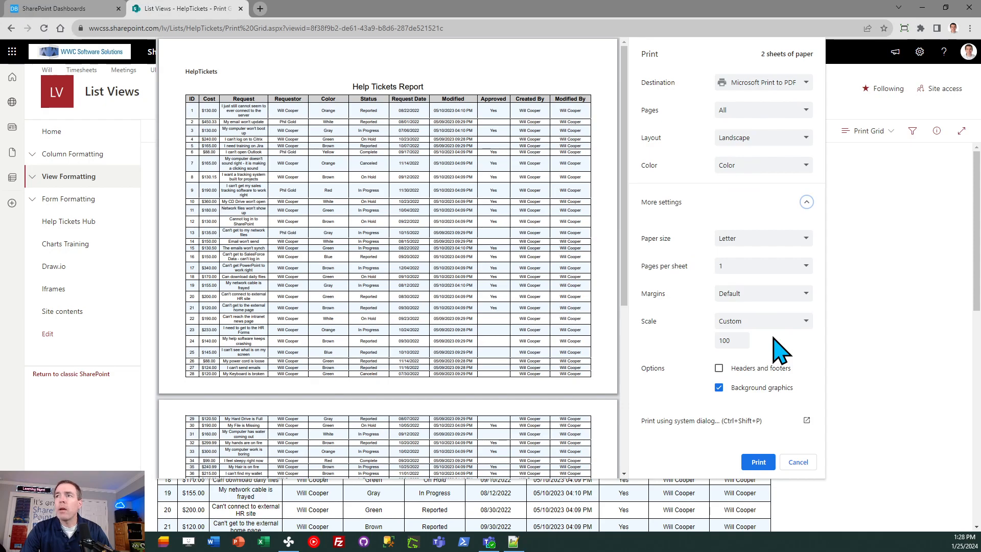
click(719, 390)
click(720, 388)
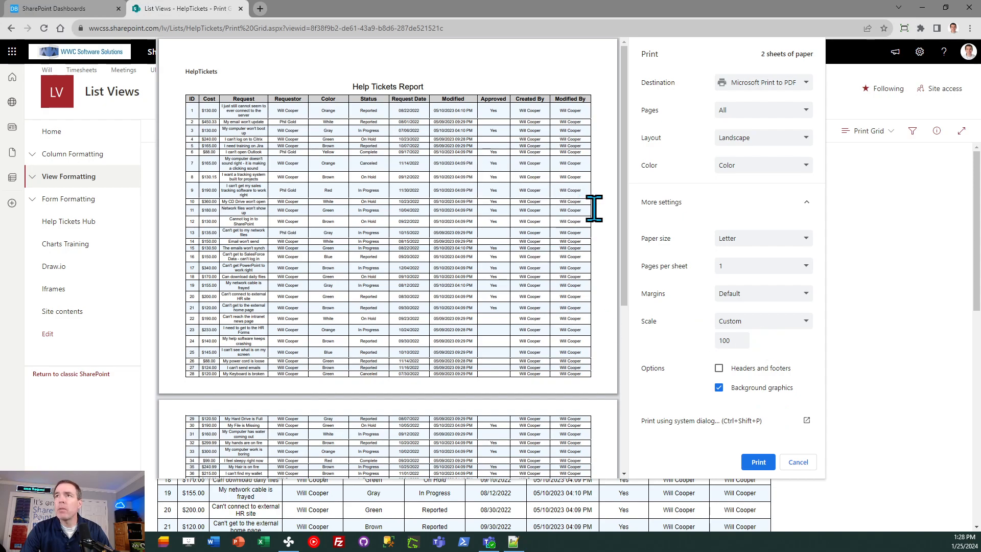
click(765, 323)
click(764, 331)
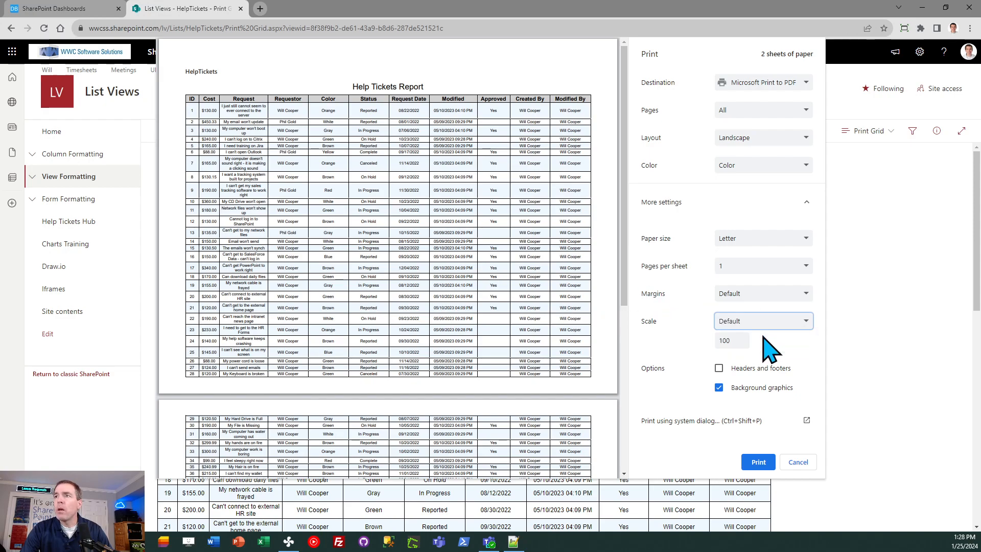
click(769, 324)
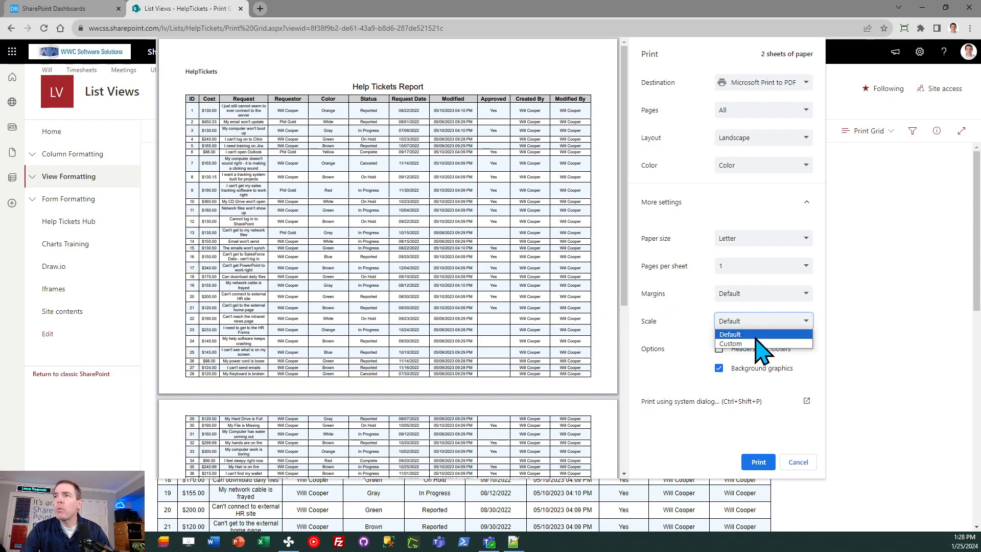
click(756, 343)
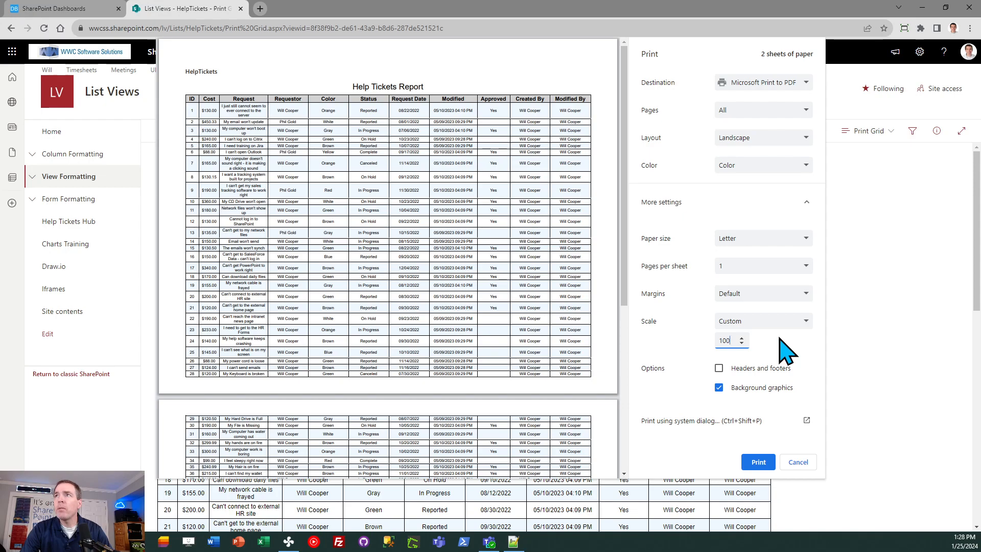
Step: Print the report to PDF on the Desktop as SPListPrint2.pdf, replacing the existing file
click(759, 462)
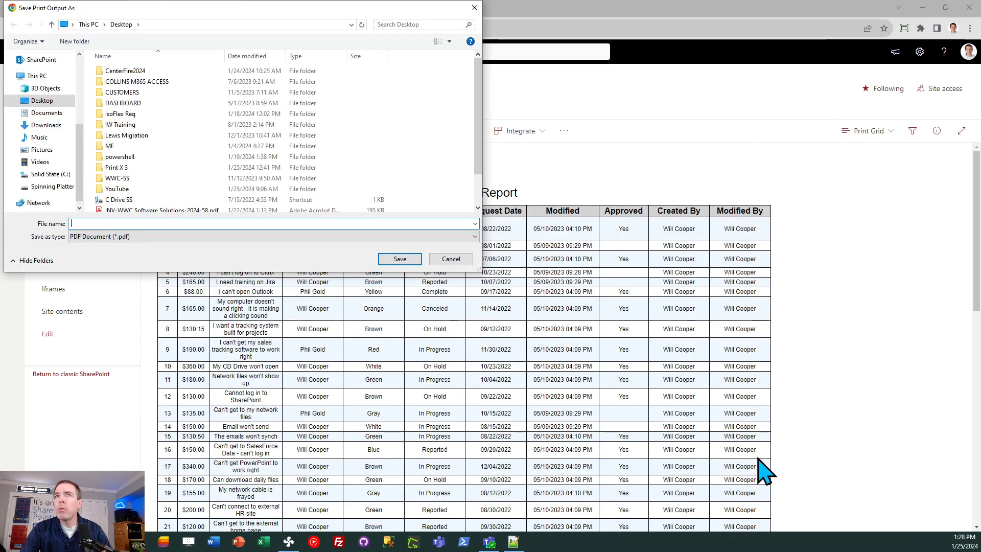
drag(475, 178, 481, 202)
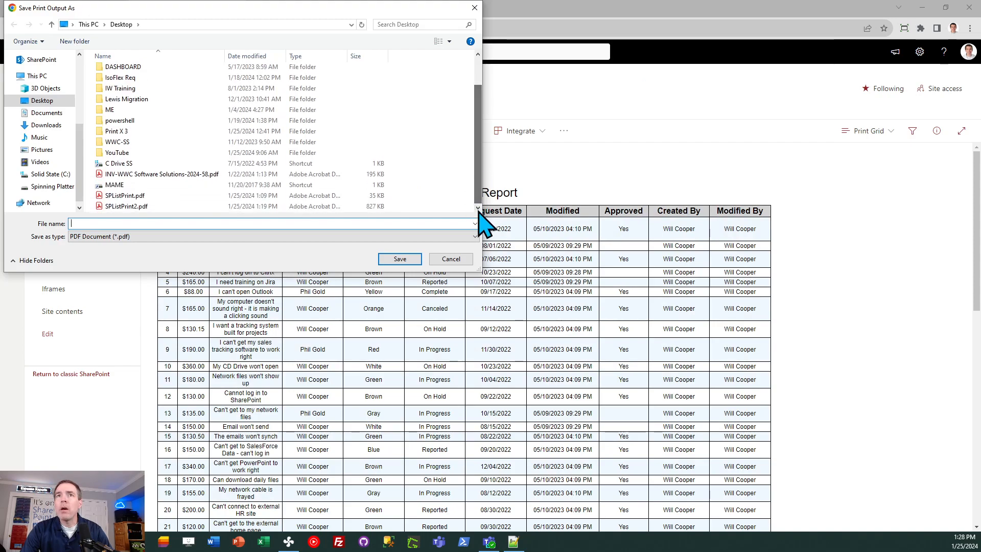
click(130, 208)
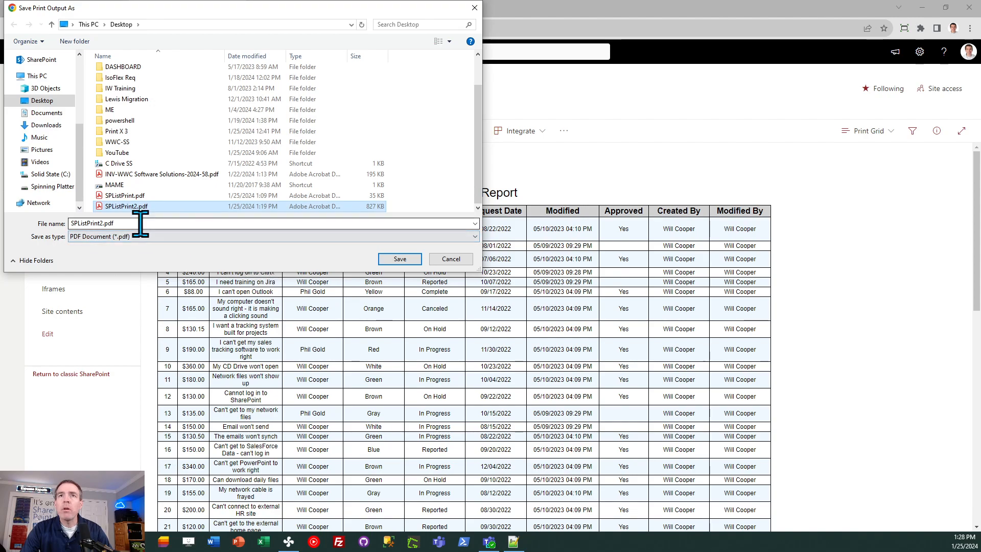
click(407, 262)
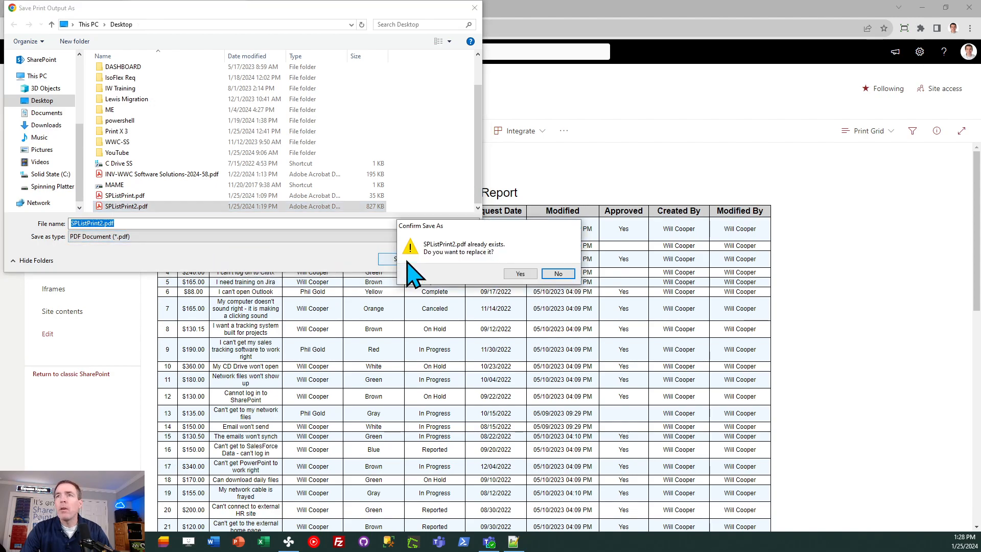
click(519, 273)
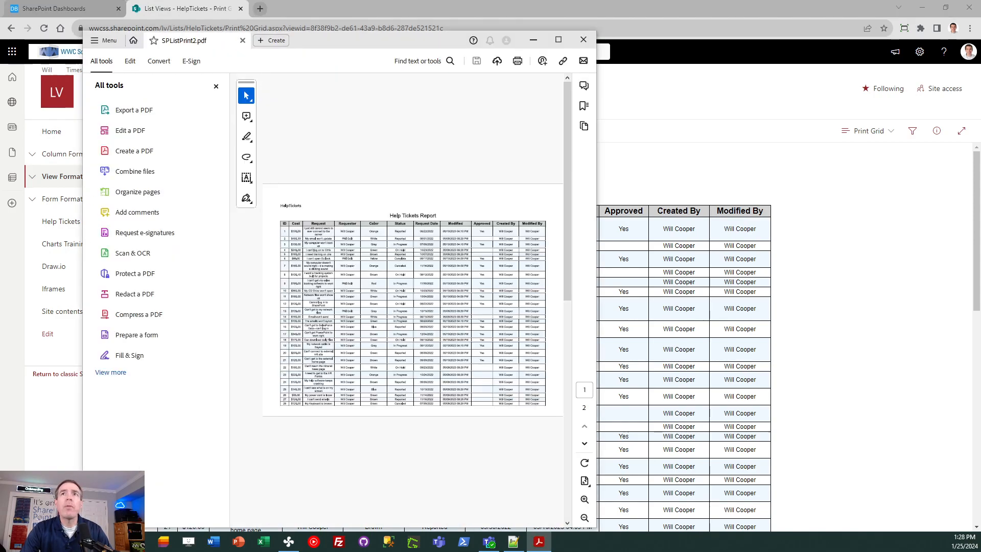
Step: Review the printed Help Tickets Report in the maximized PDF viewer, then close the viewer
click(558, 40)
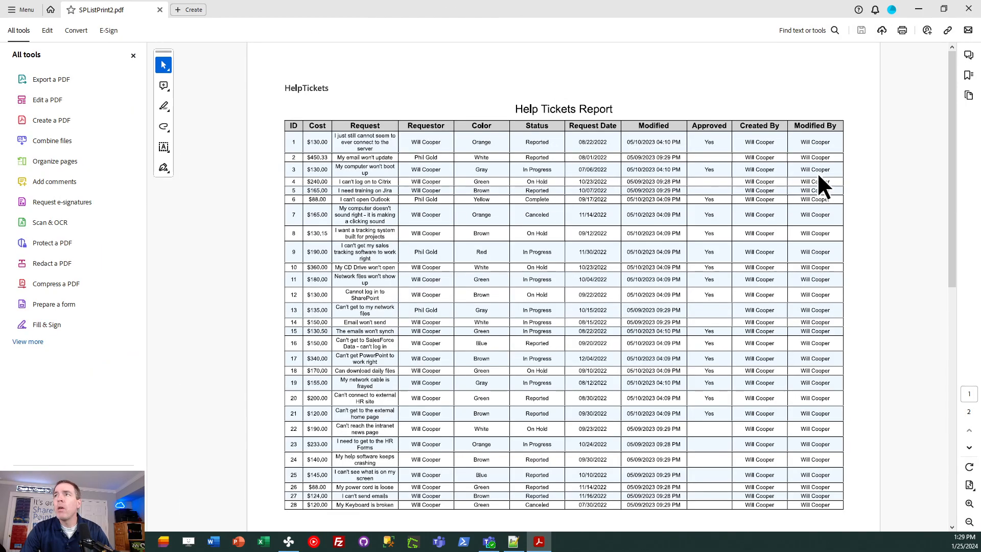
mouse_move(952, 200)
mouse_down()
mouse_move(951, 335)
mouse_move(964, 339)
mouse_move(961, 212)
mouse_up()
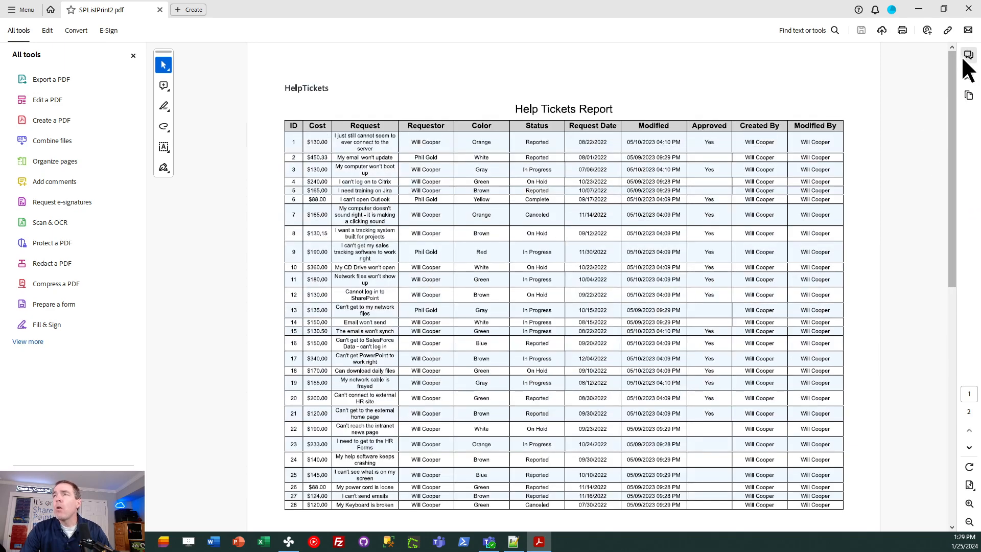
click(969, 11)
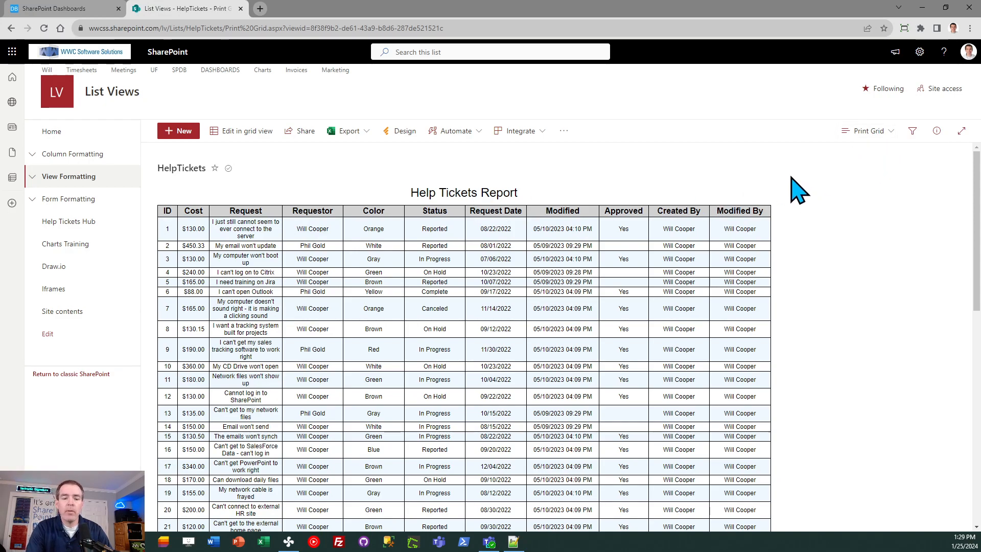
key(ctrl+p)
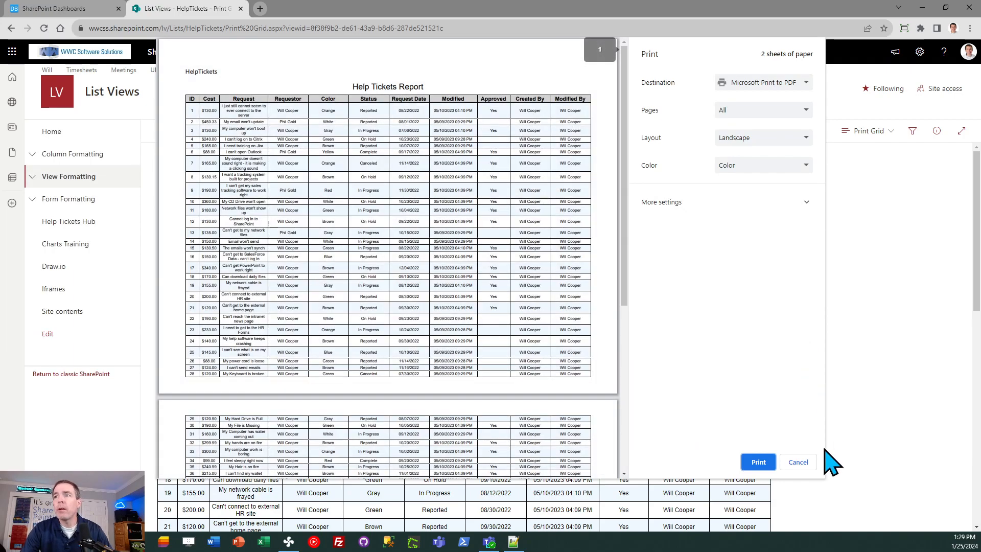
click(799, 462)
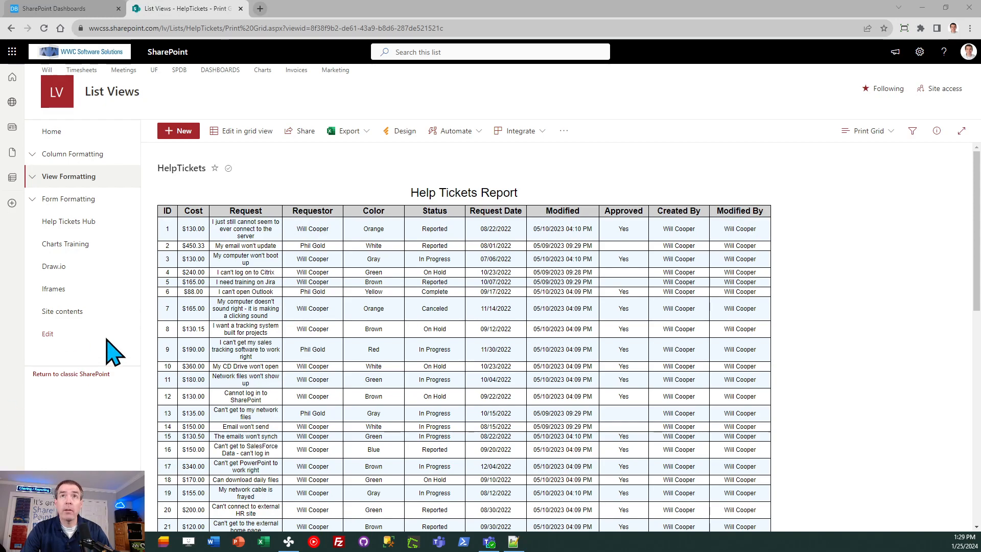
click(65, 9)
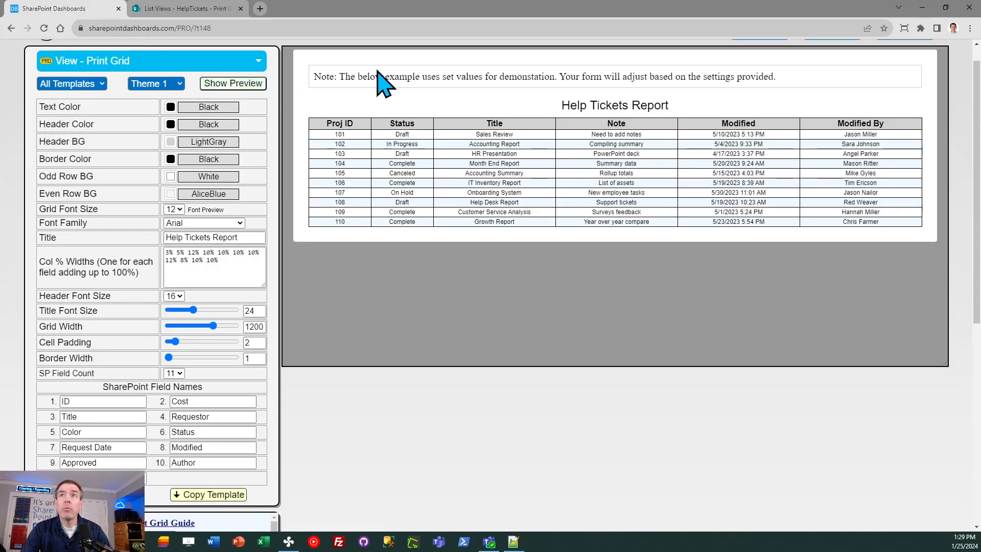
scroll(974, 166, up, 1)
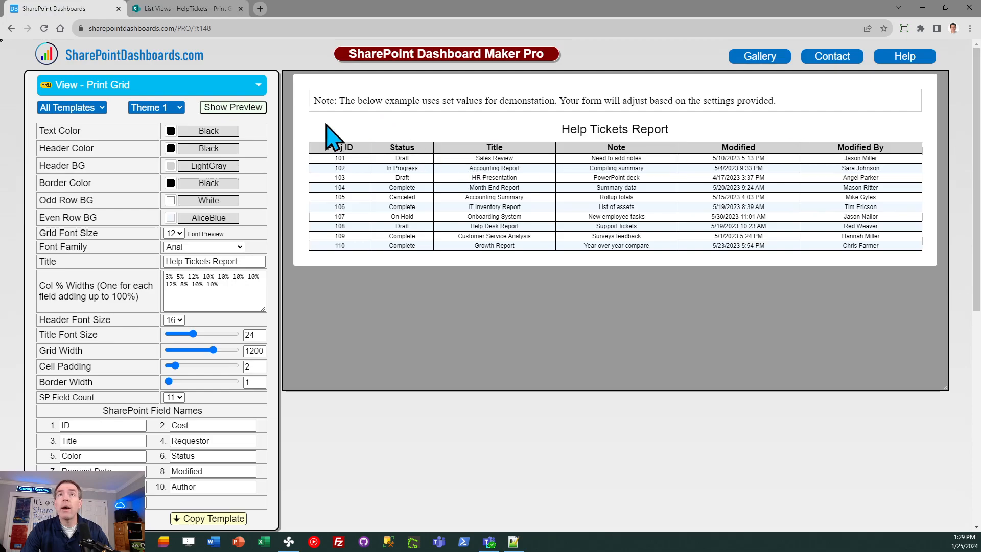
click(190, 9)
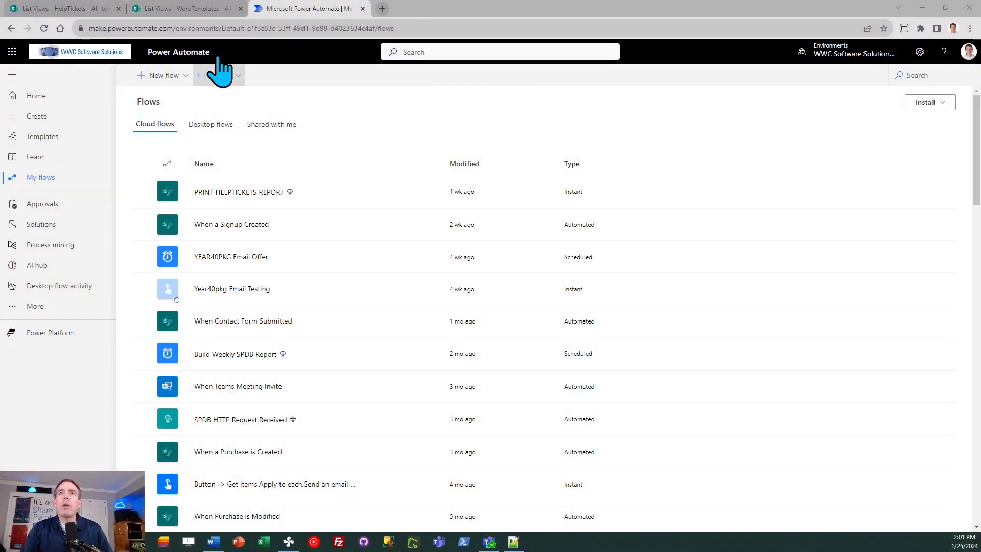
click(148, 11)
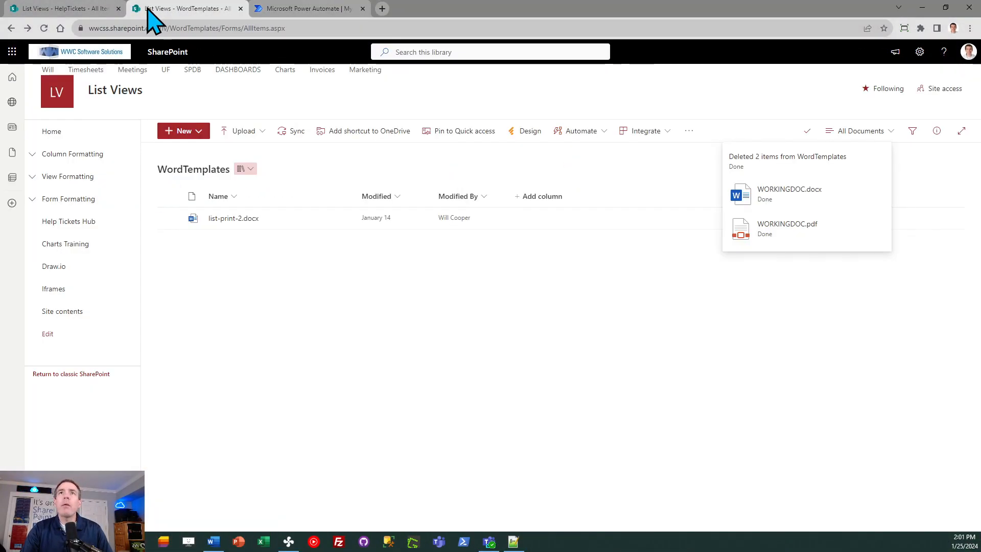
Step: Select ticket 62 in the HelpTickets list and run the PRINT HELPTICKETS REPORT flow on it
click(78, 9)
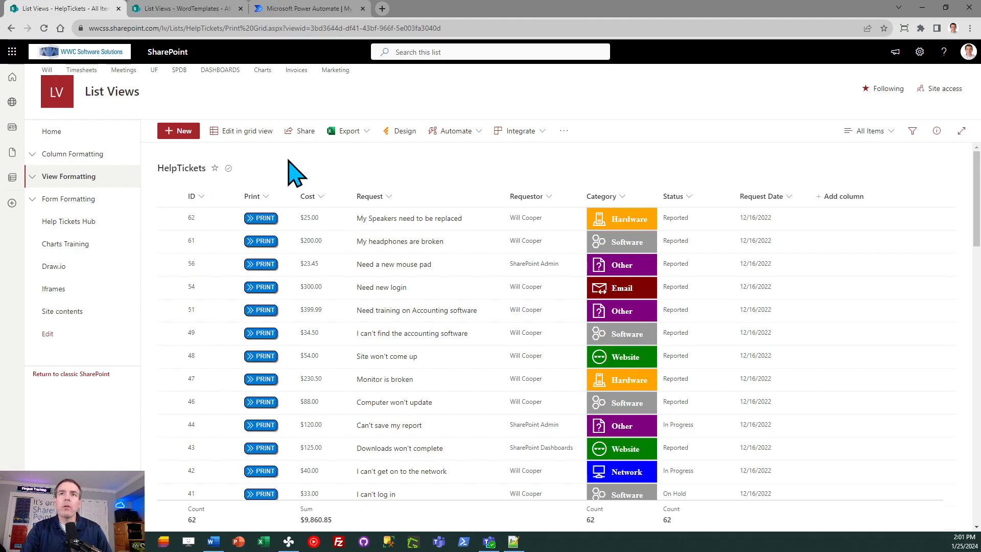
click(170, 219)
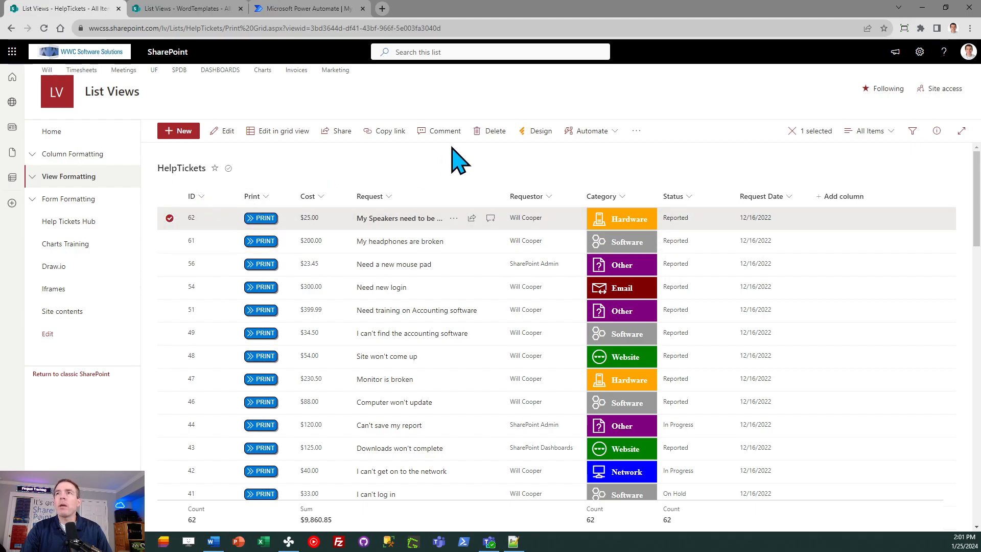
click(606, 131)
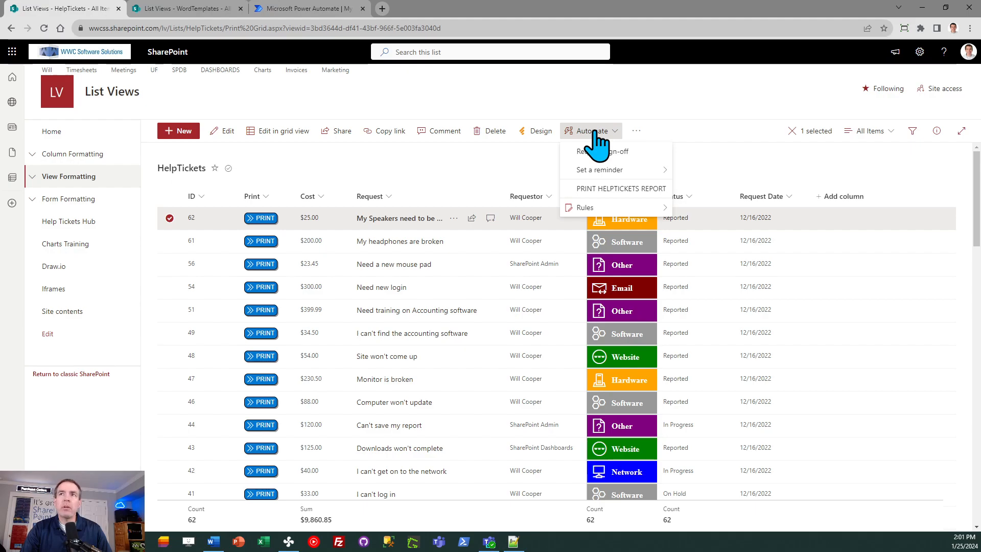
click(606, 190)
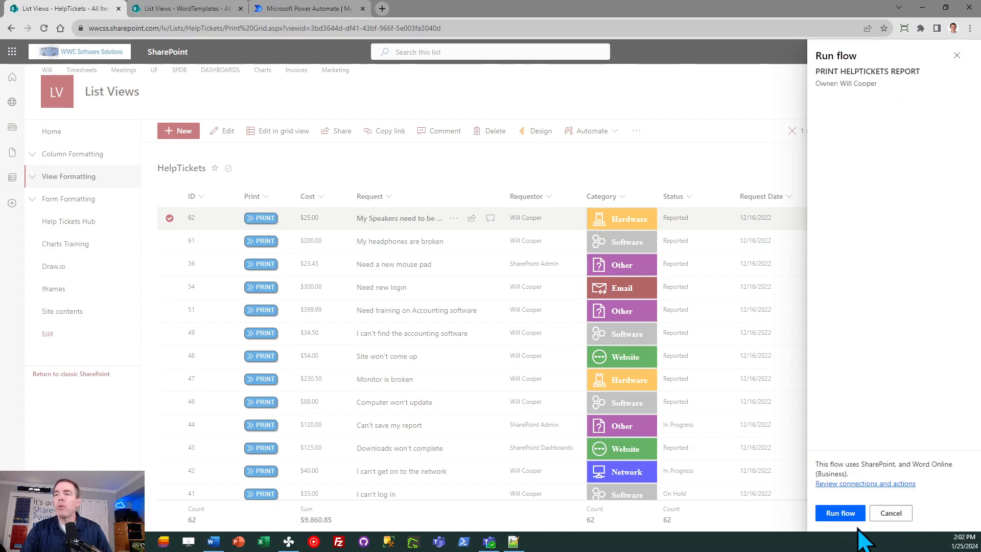
click(848, 515)
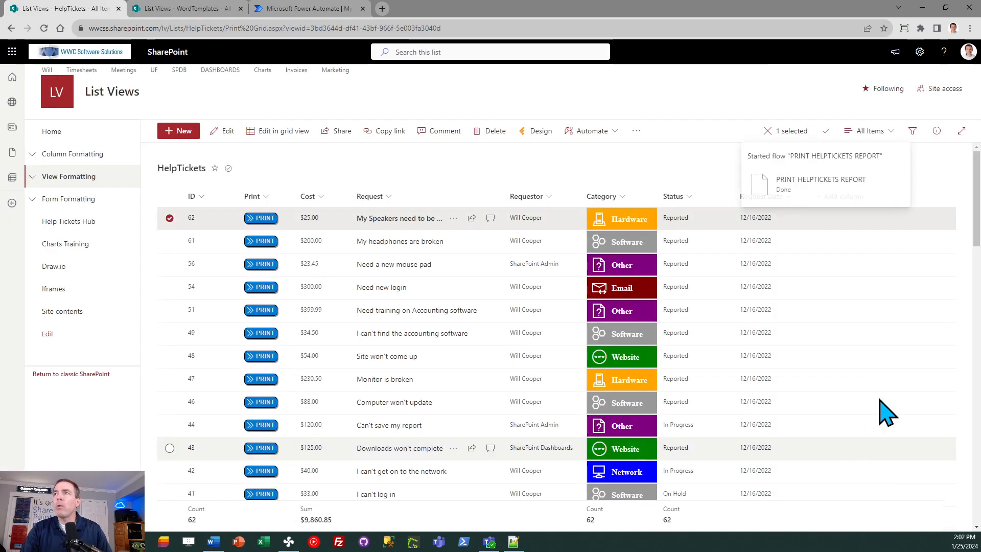
Step: Refresh the WordTemplates library until the flow's output files are listed, then open WORKINGDOC.pdf and look through the report
click(175, 8)
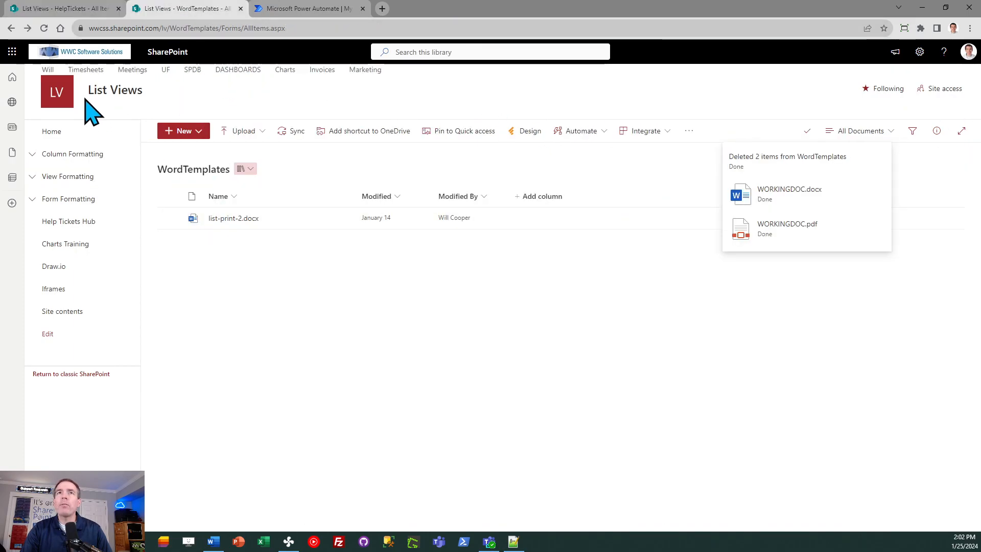
click(44, 28)
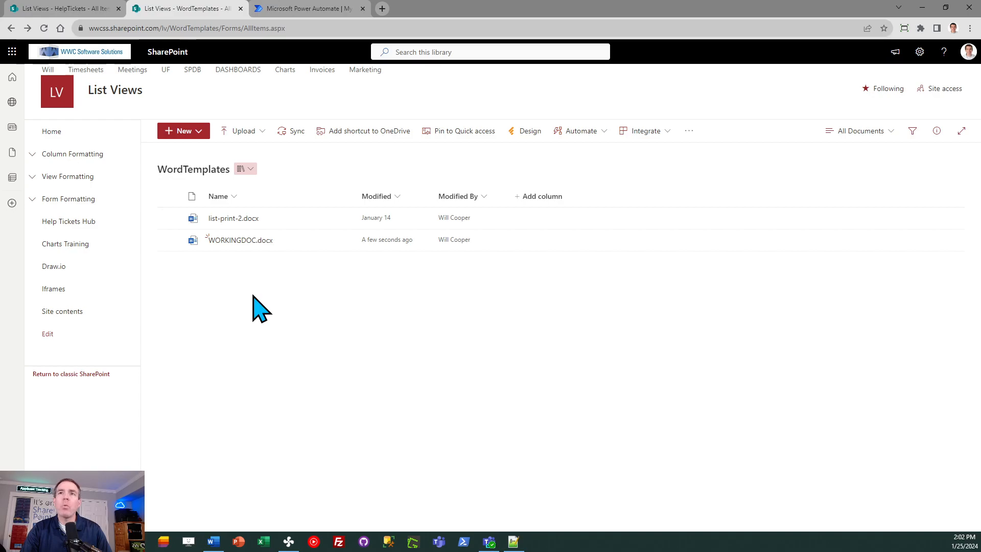
click(43, 28)
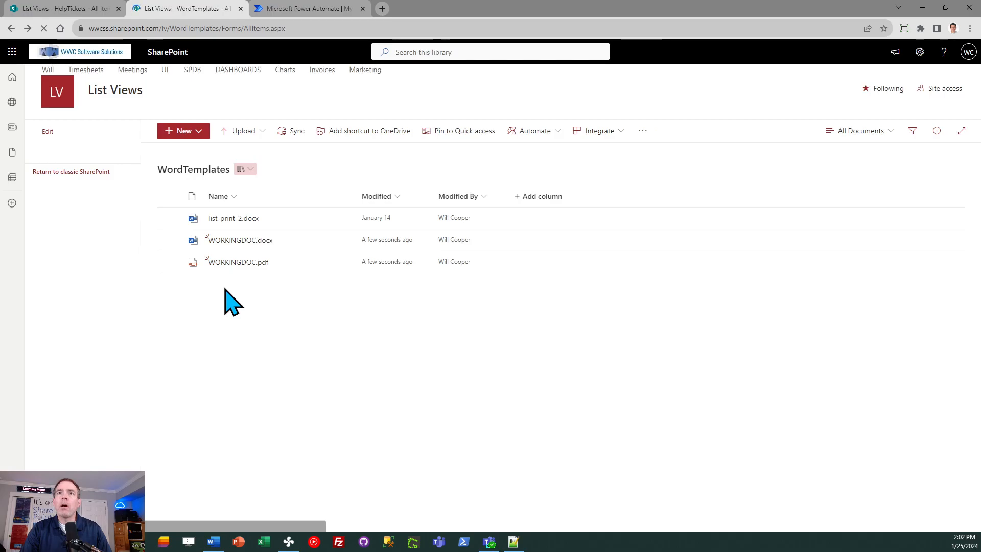
click(236, 262)
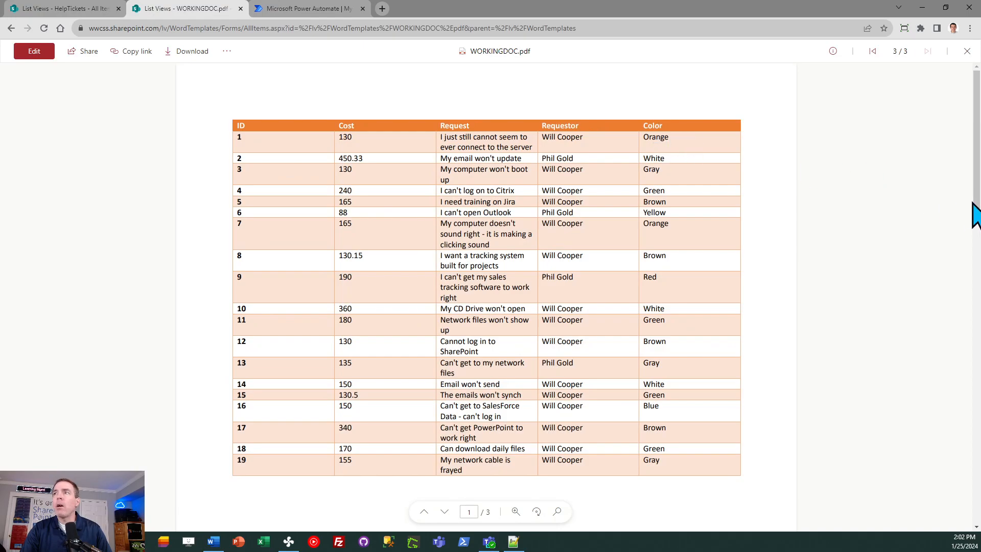
scroll(976, 210, down, 5)
scroll(975, 186, up, 5)
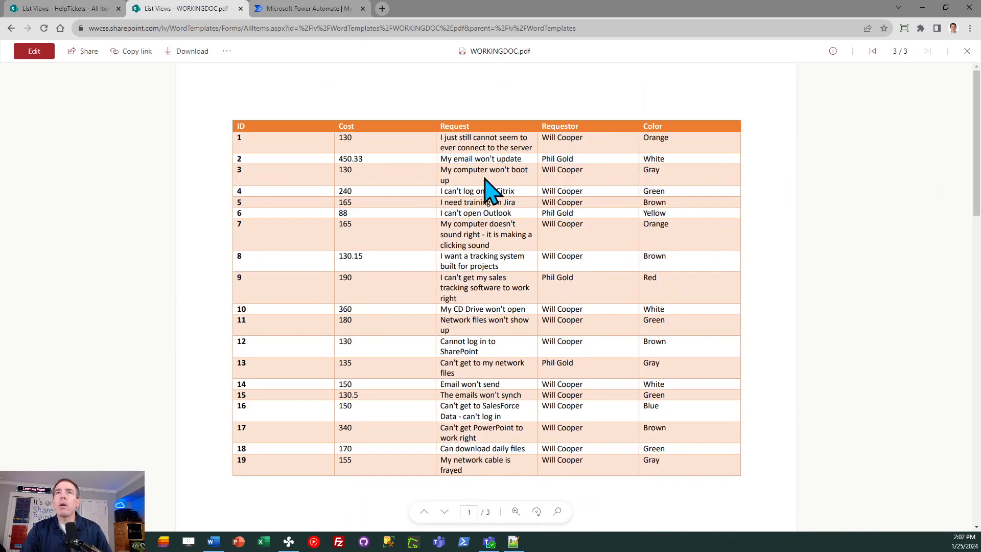
Step: Close the WORKINGDOC.pdf tab and open the WordTemplates library from the site contents in the HelpTickets tab
click(240, 8)
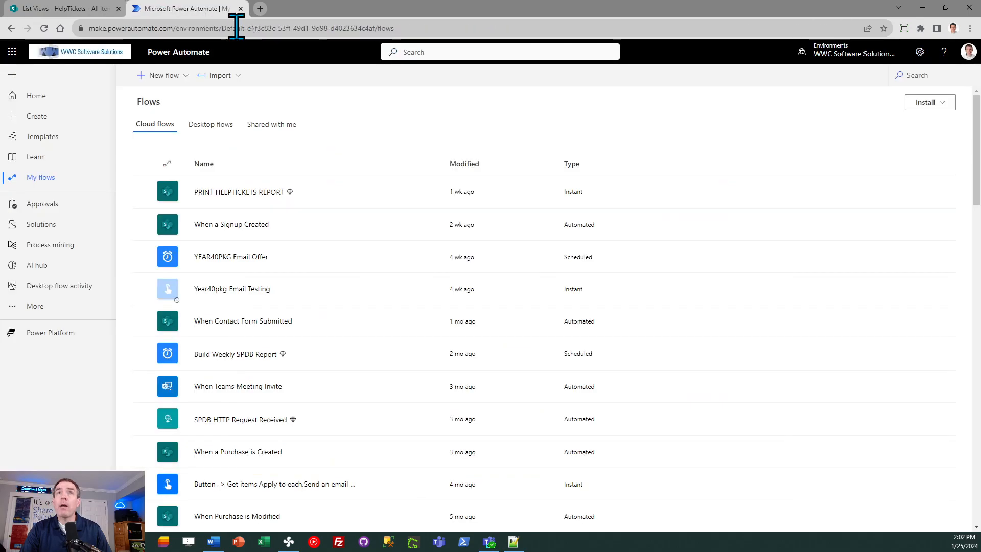
click(50, 9)
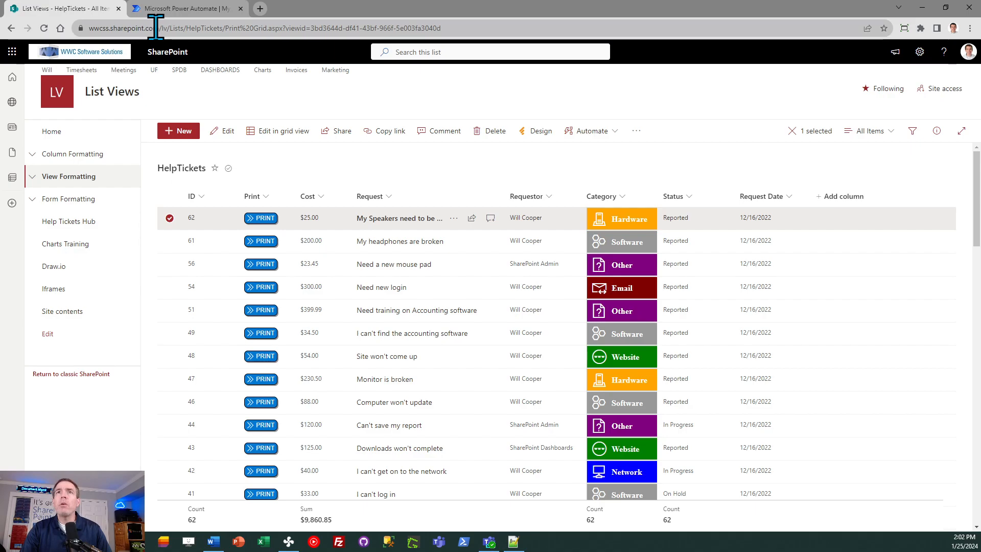
click(76, 312)
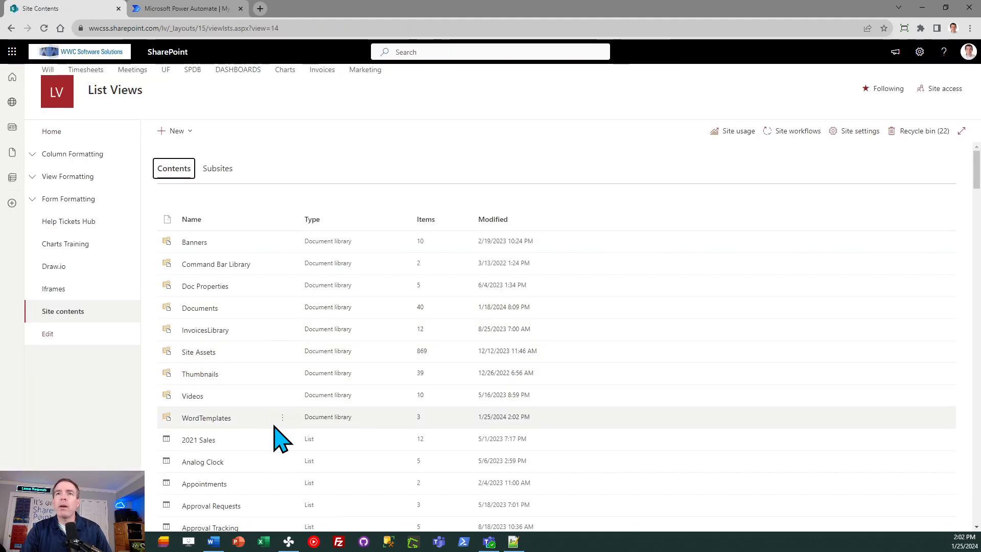
click(207, 418)
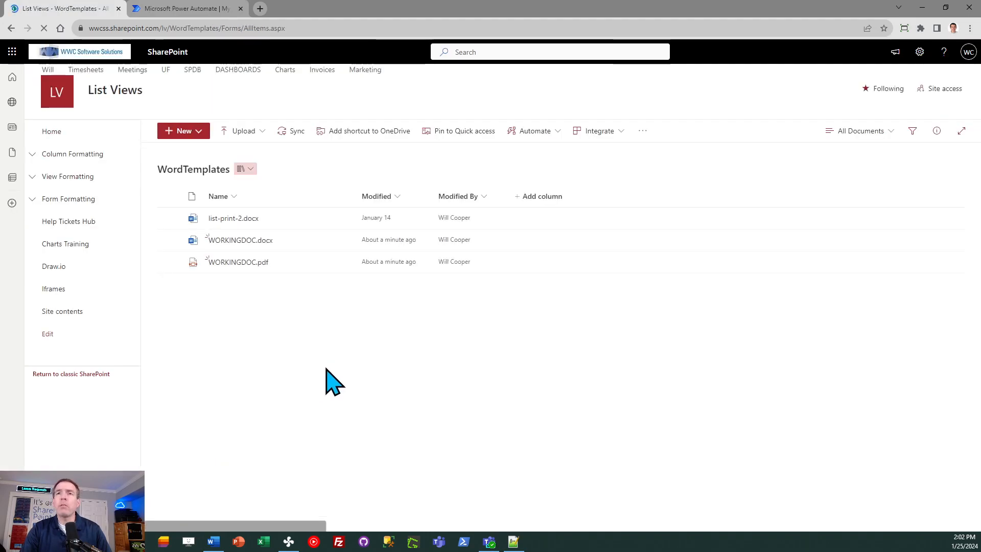
Step: Duplicate the WordTemplates library tab and return the first tab to the HelpTickets list
right_click(63, 11)
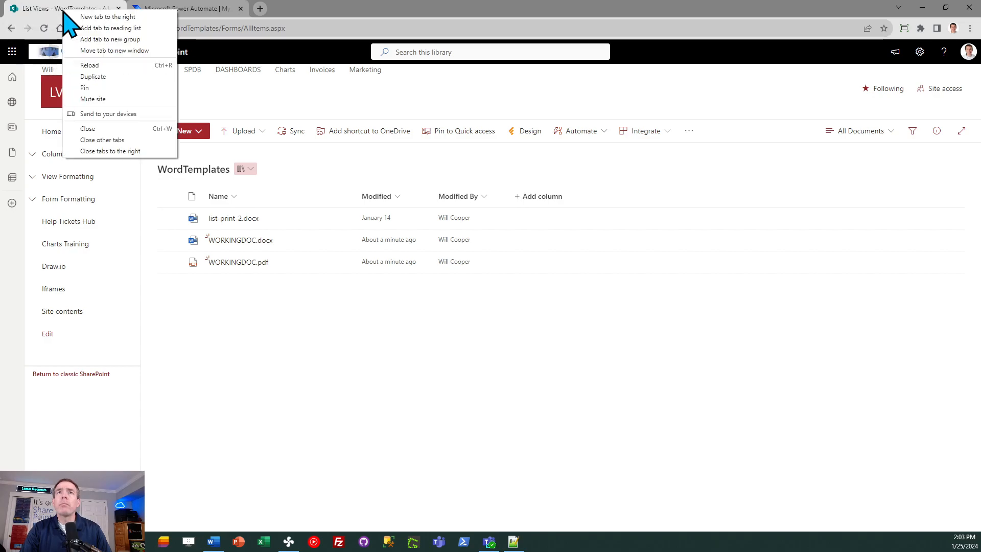
click(104, 79)
click(20, 9)
click(11, 28)
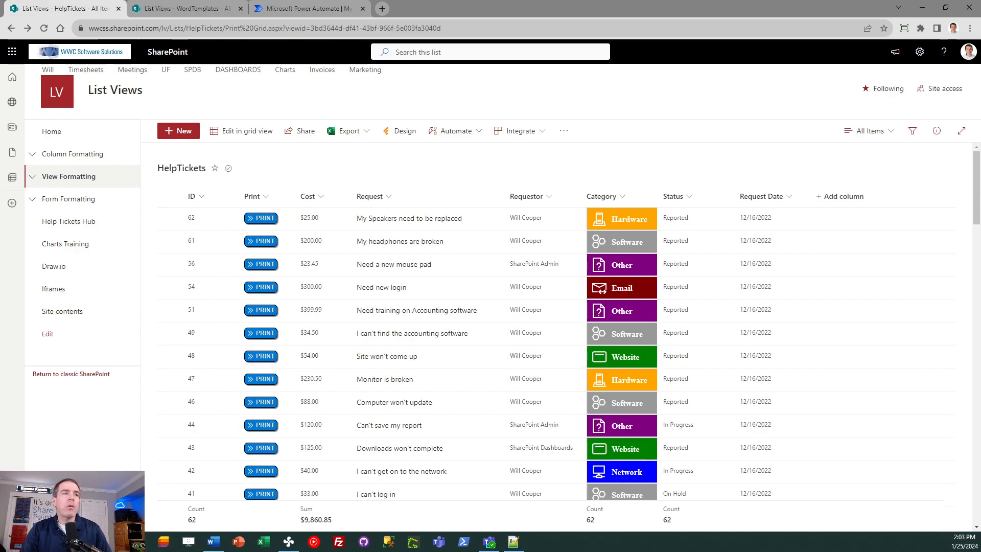
Step: Switch to Word with the blank document print-practice.docx
key(alt+Tab)
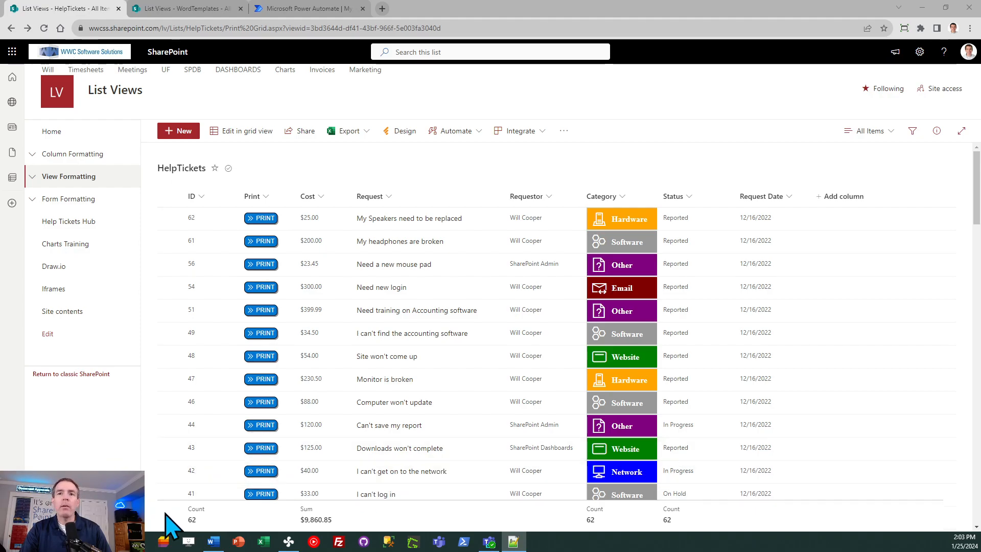
mouse_move(215, 544)
click(215, 499)
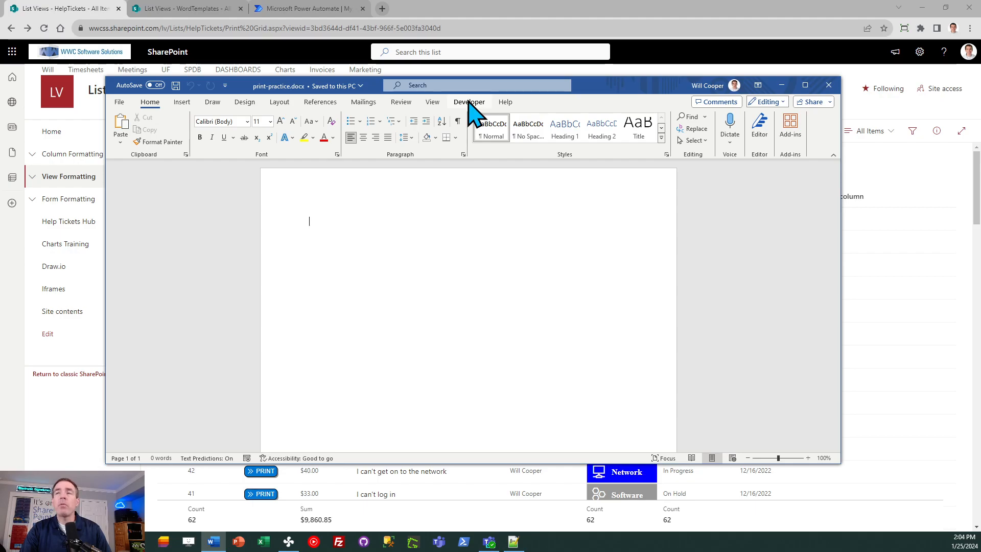
Step: Check the Developer entry in the ribbon customization options, then leave the options without changes
right_click(403, 104)
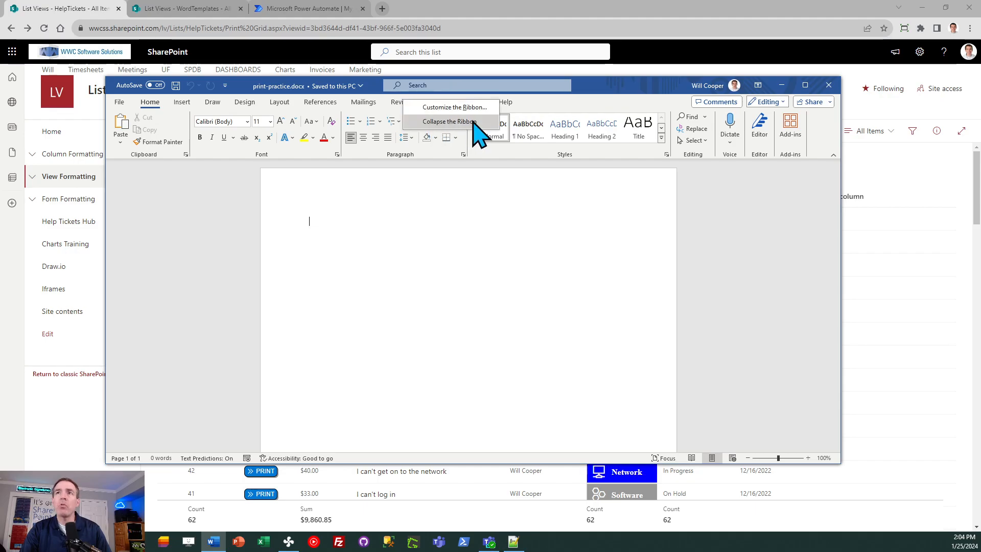
click(454, 108)
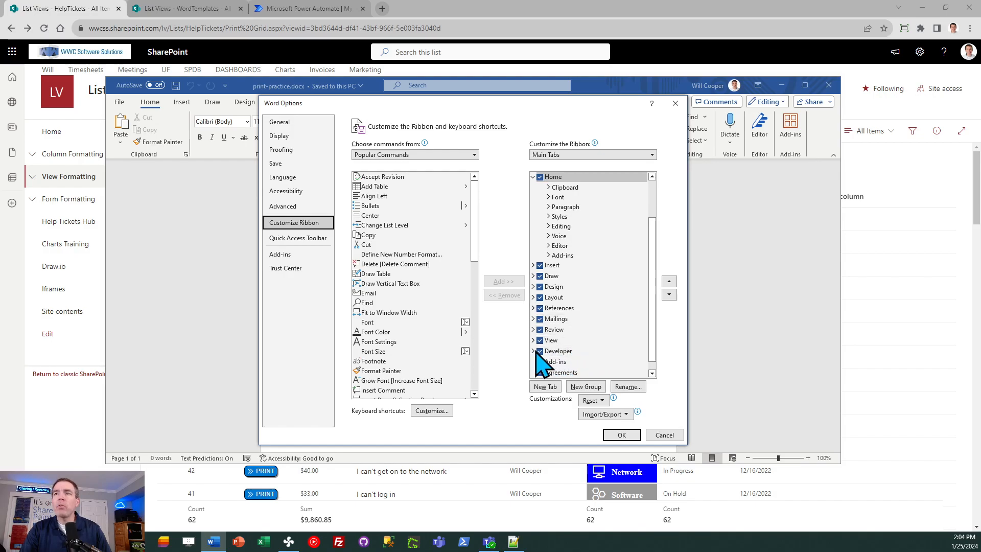
click(656, 436)
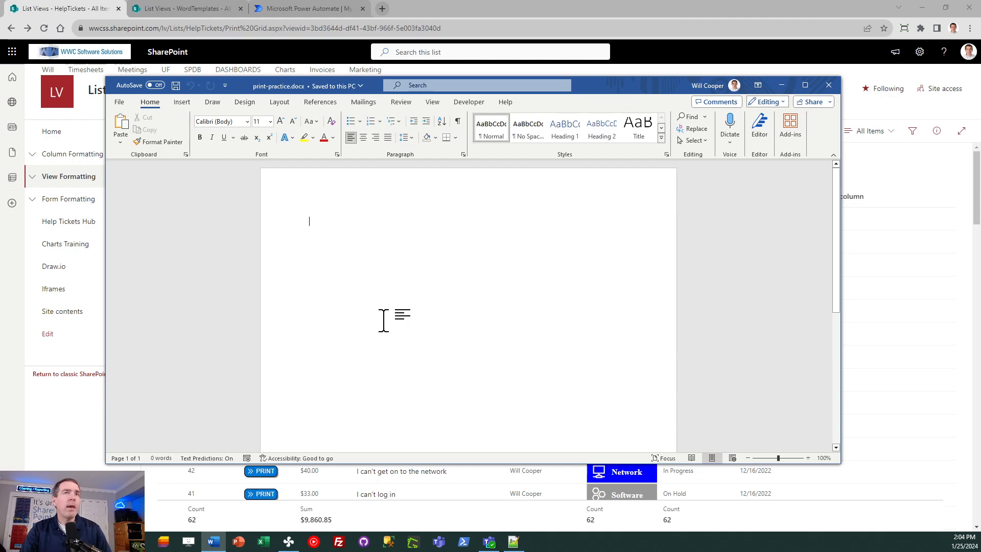
Step: Maximize the document window and set the page orientation to Landscape
click(805, 85)
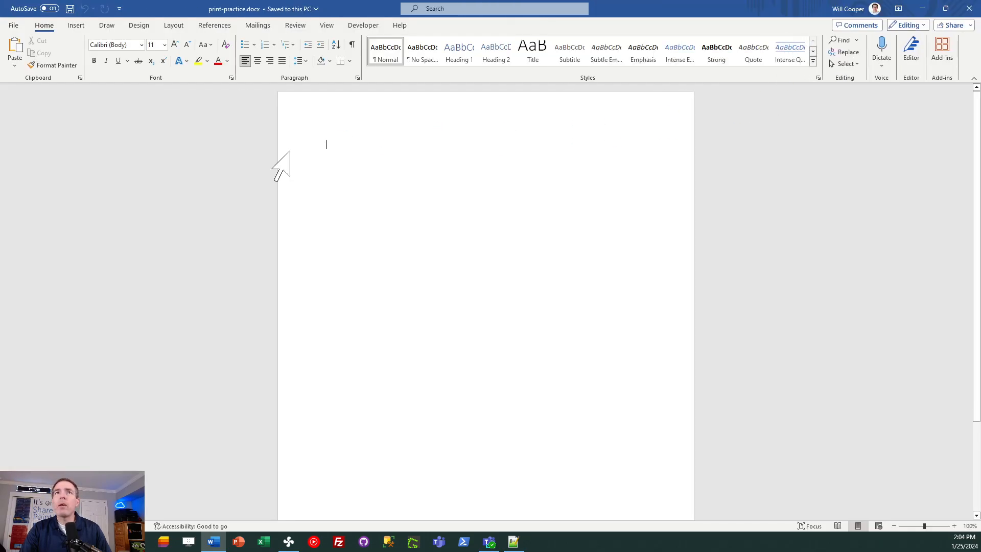
click(176, 25)
click(50, 63)
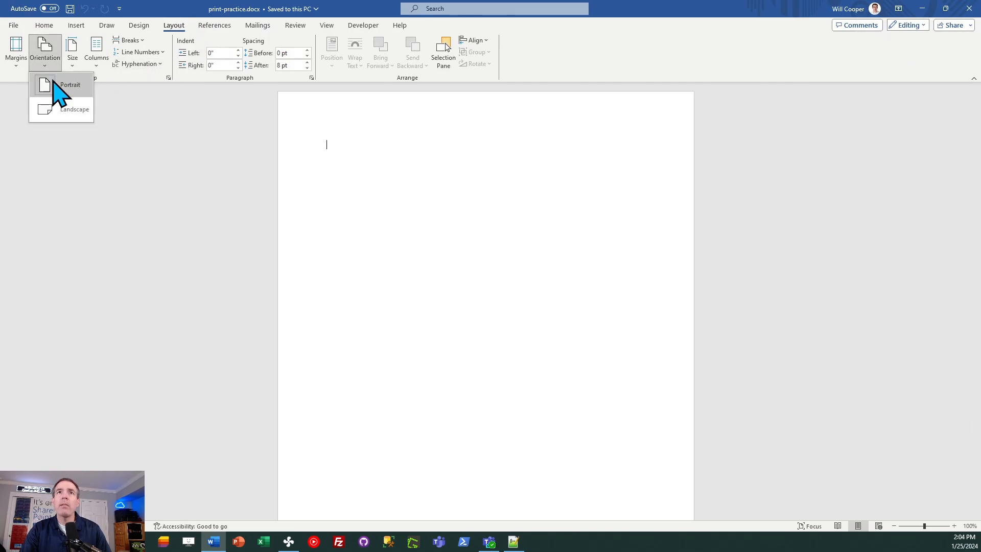
click(60, 109)
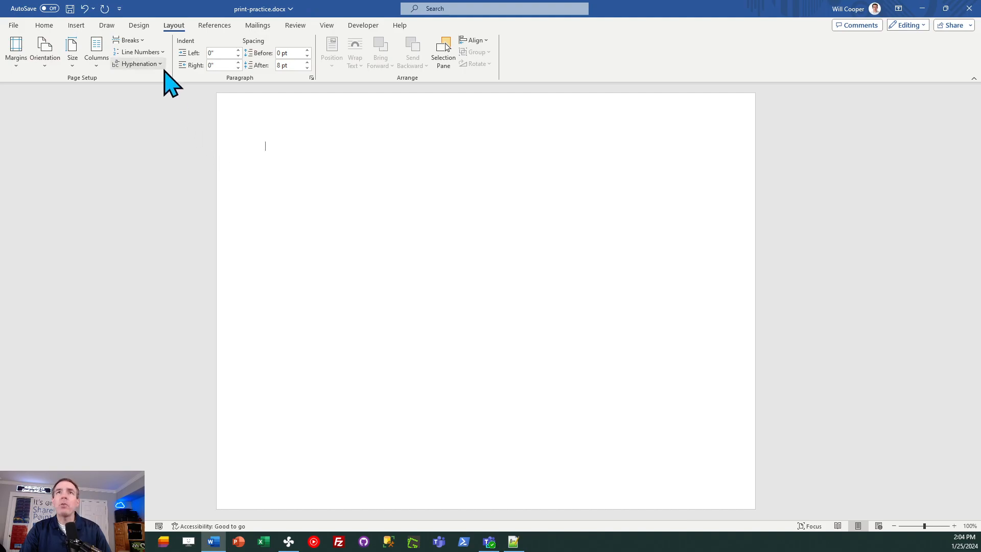
Step: Insert a table with five columns and two rows at the start of the page
click(78, 25)
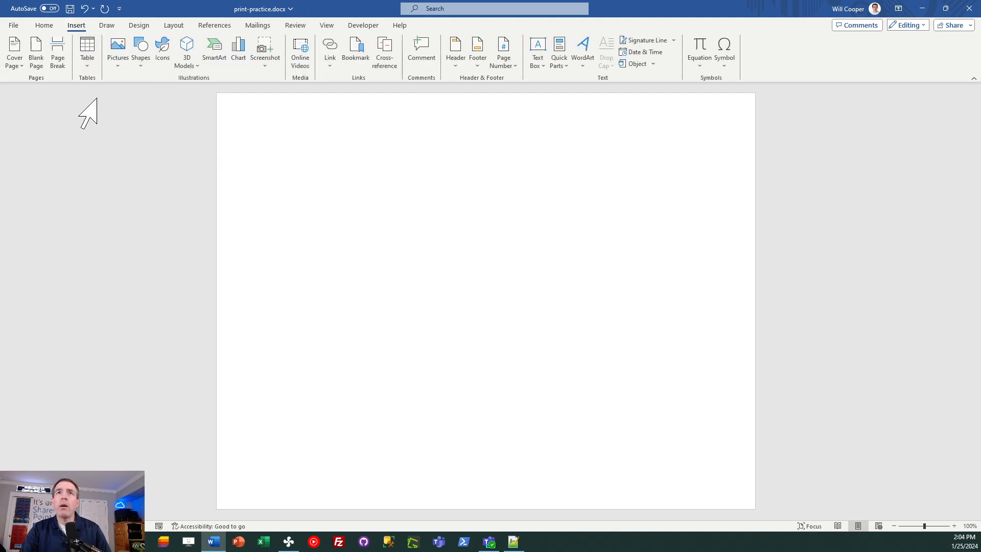
click(87, 65)
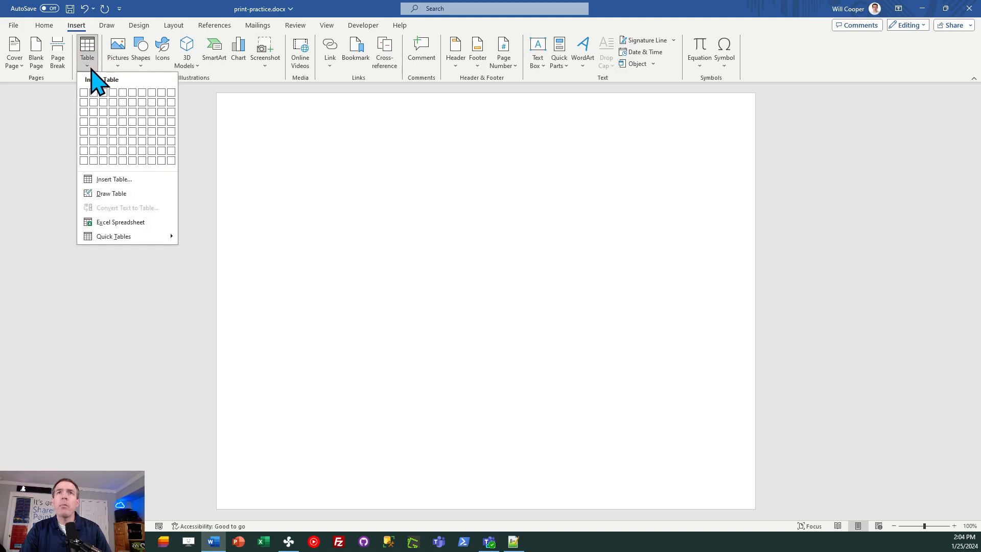
click(122, 103)
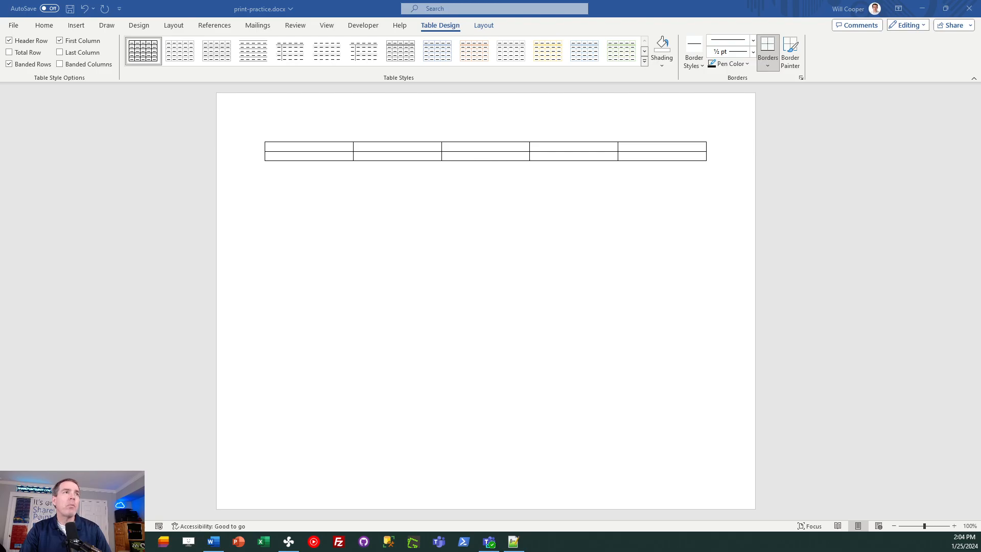
drag(741, 6, 0, 23)
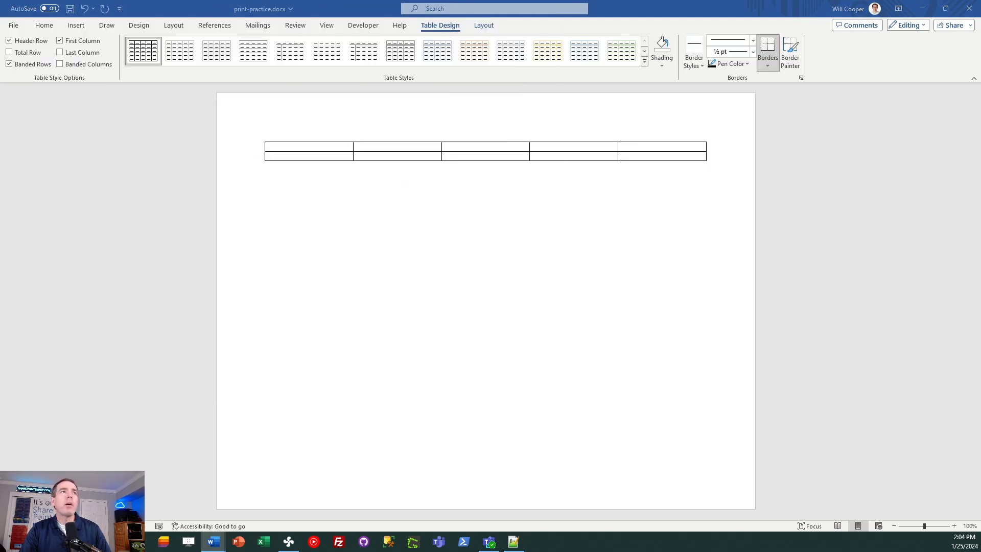
Step: Fill the table's header row with ID, Cost, Request, Requestor and Color
click(311, 147)
text(ID)
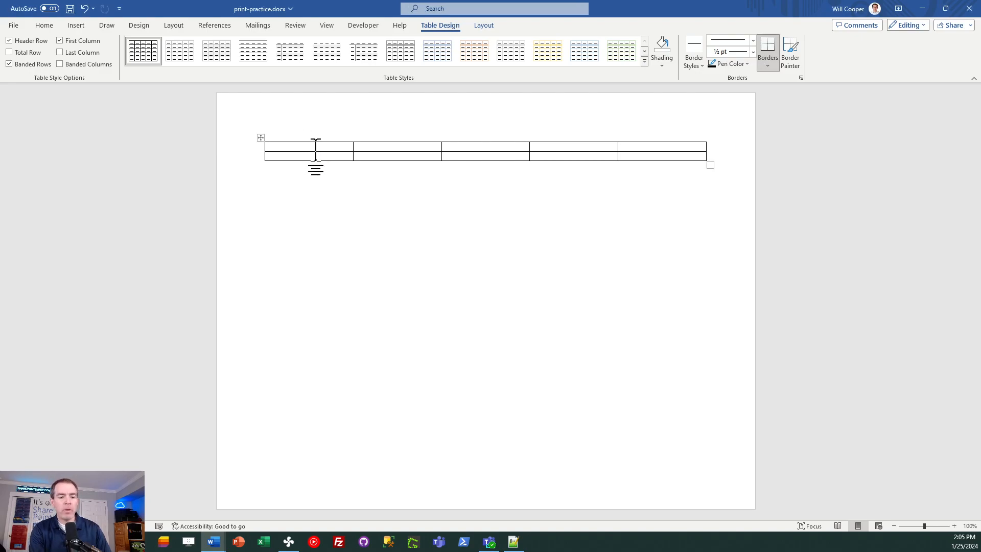
text(Cost)
text(Re)
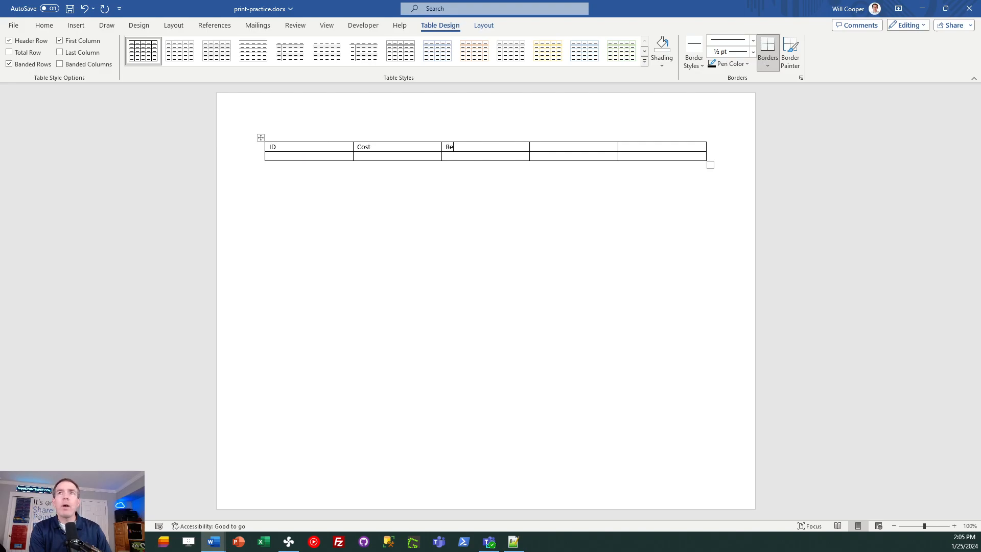
text(Requ)
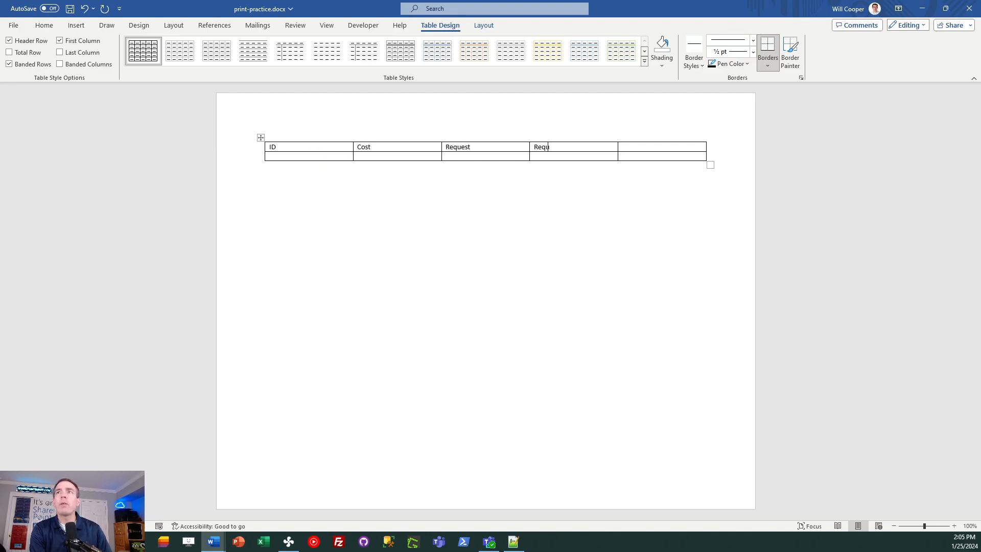
text(Co)
Step: Fill the second row with ID, COST, REQUEST, REQUESTOR and COLOR, and apply a blue banded list table style with a solid blue header
text(ID)
key(Tab)
text(C)
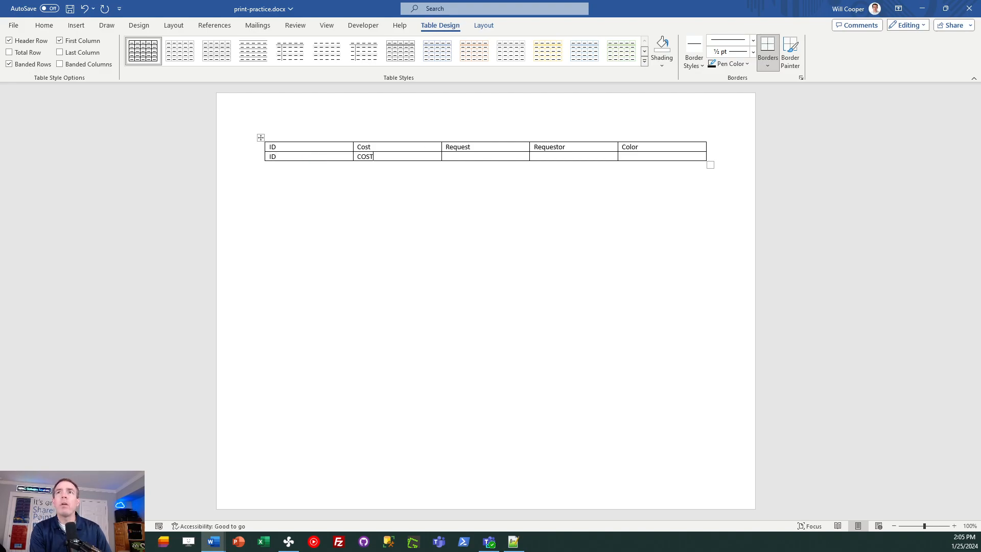
text(REQUEST)
key(Tab)
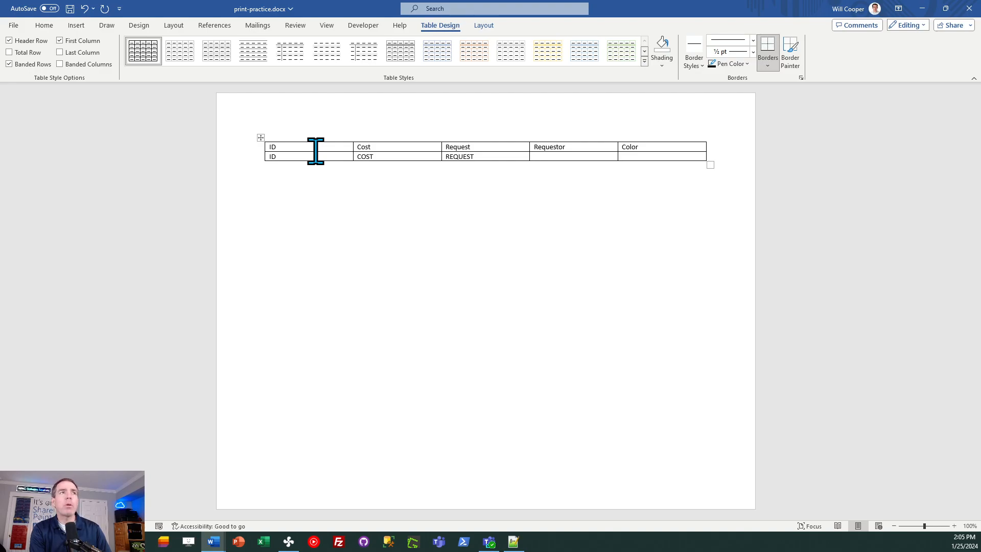
text(REQUESTOR )
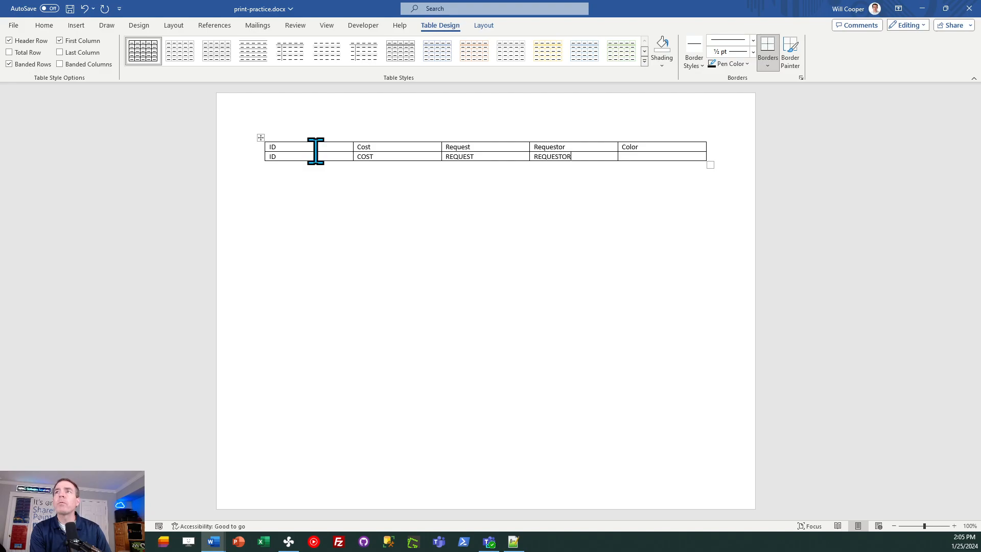
text(COLOR)
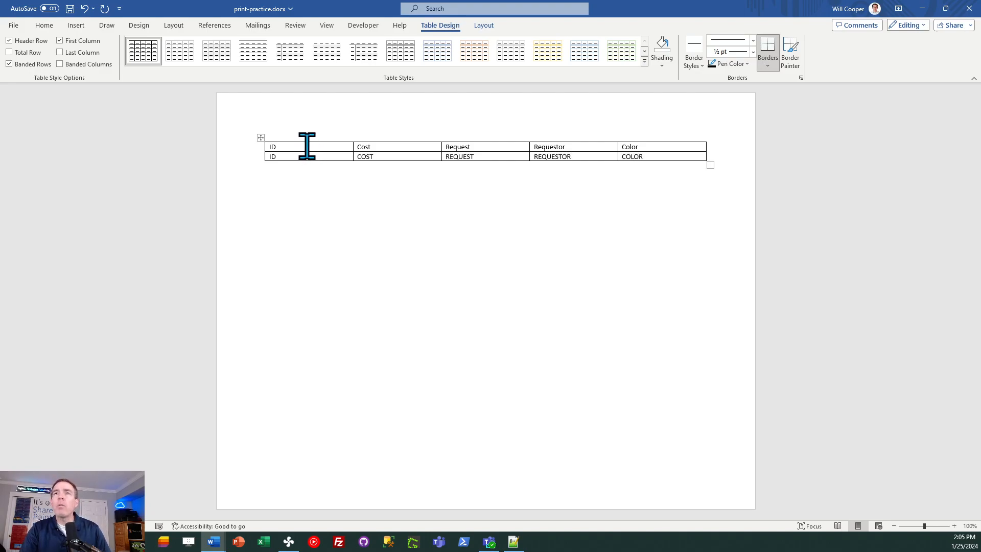
click(644, 60)
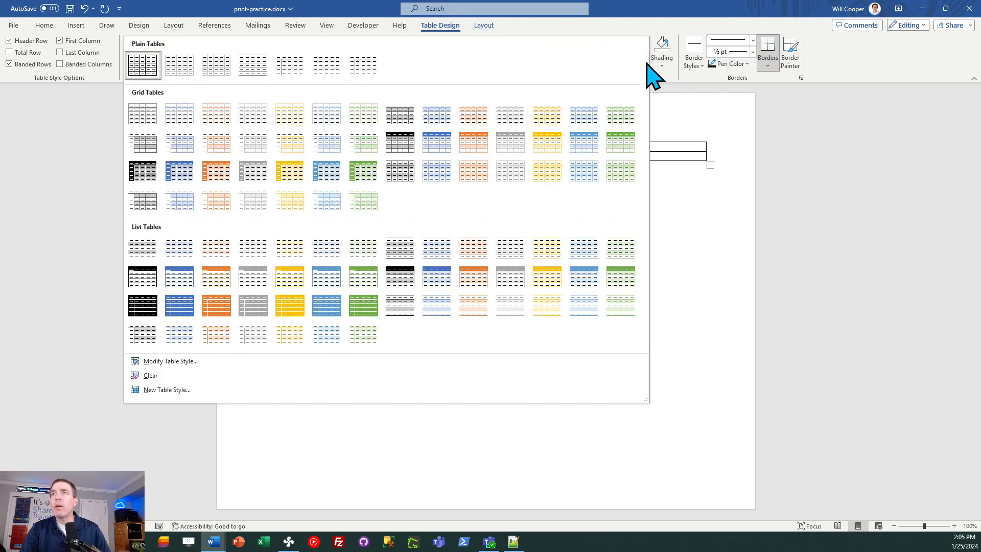
click(443, 277)
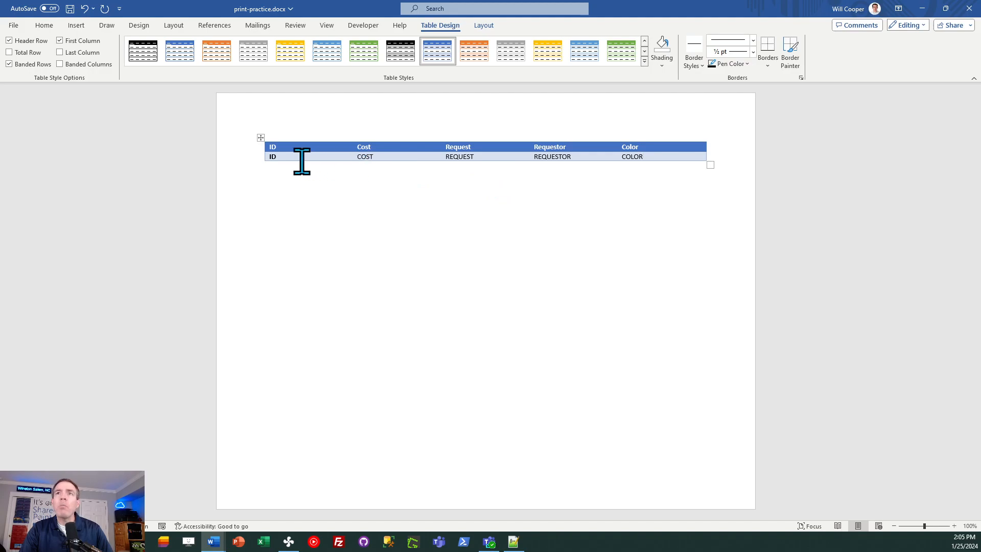
Step: Turn the ID text in the table's second row into a plain text content control
click(268, 155)
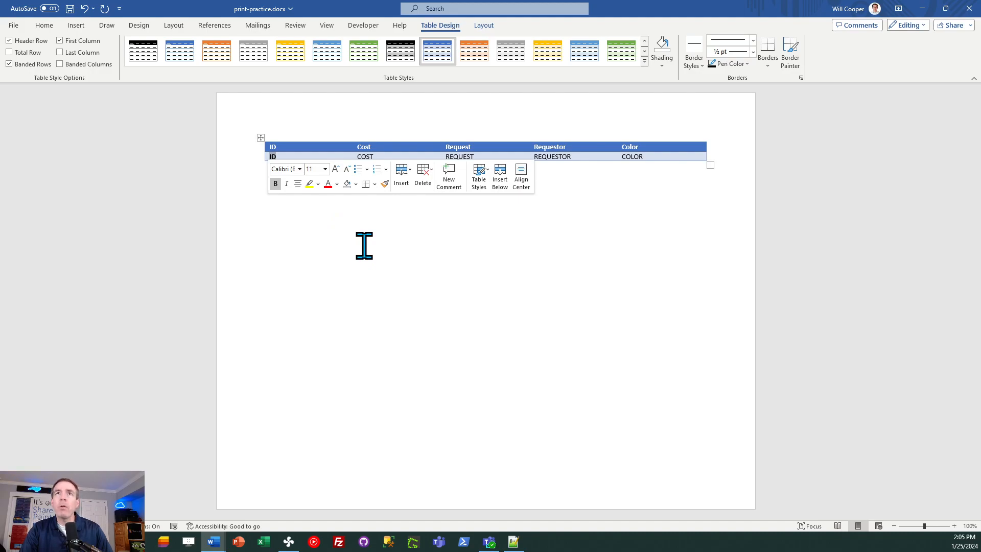
click(207, 26)
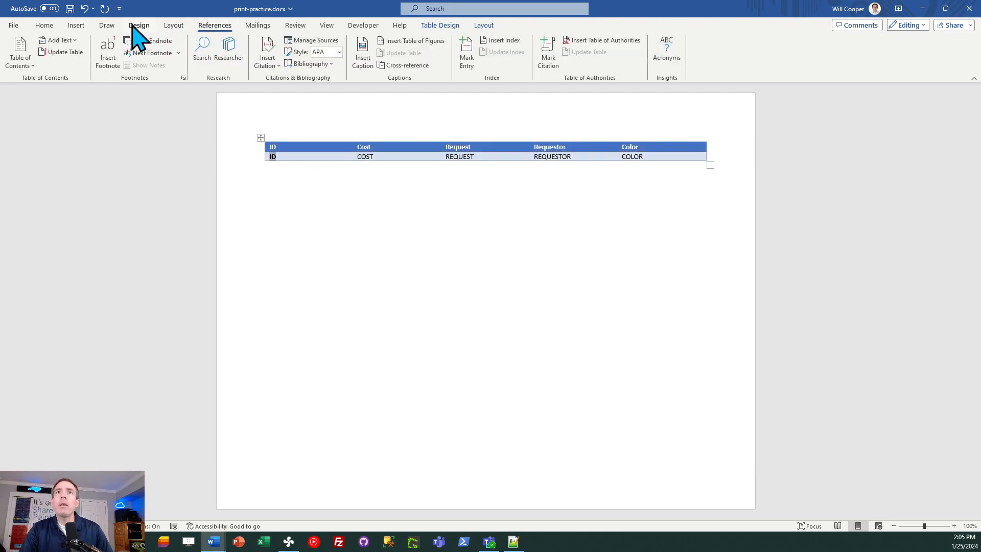
click(352, 26)
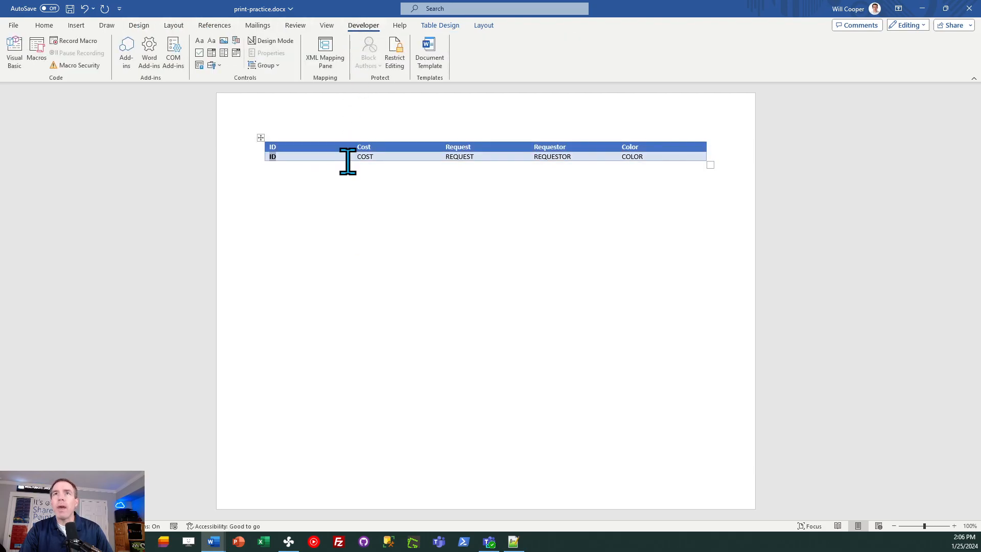
click(211, 42)
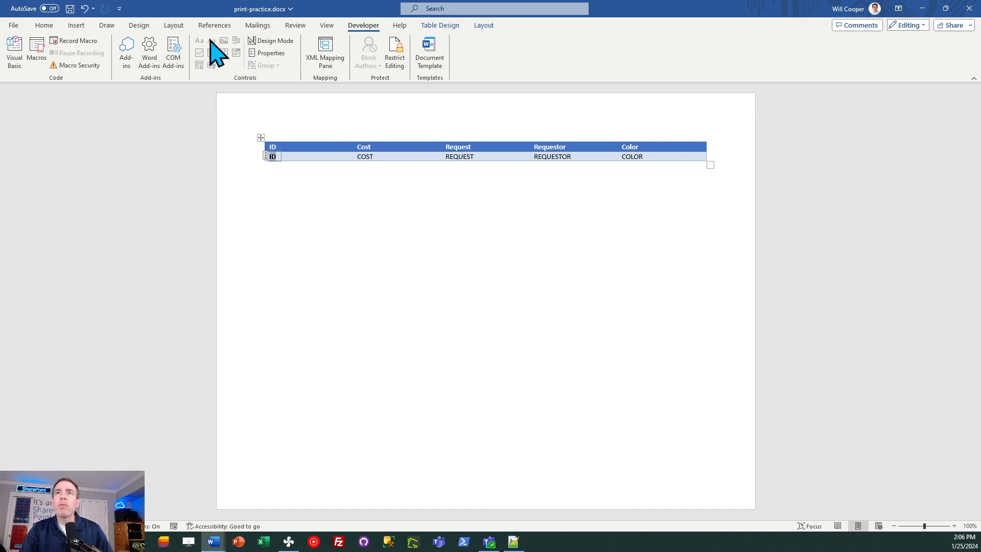
Step: Set both the title and the tag of the second-row ID content control to ID
click(271, 53)
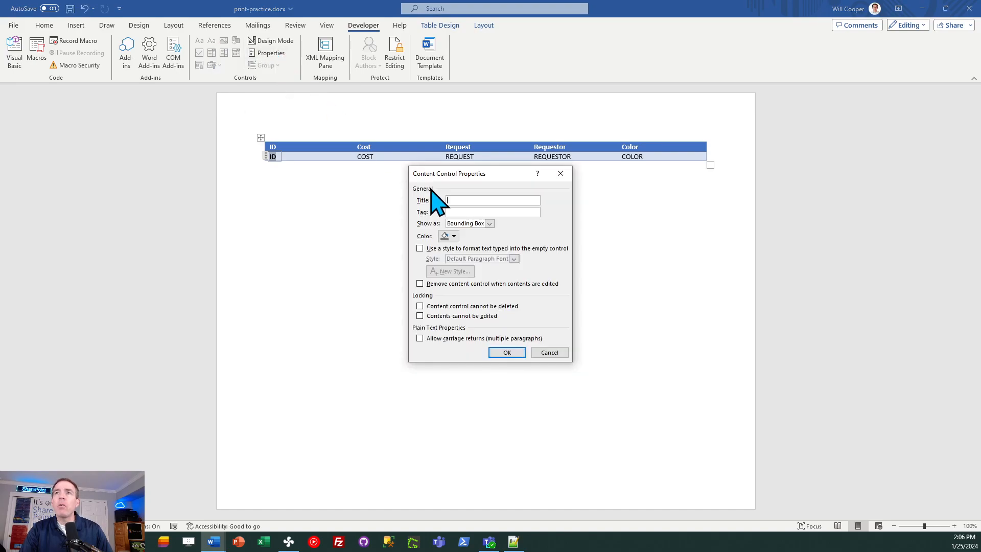
text(z)
key(BackSpace)
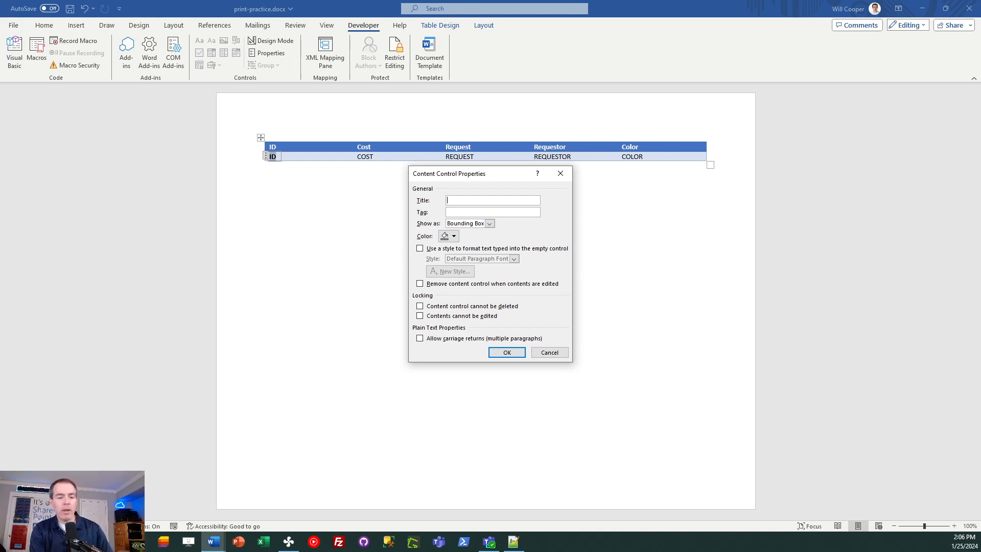
text(ID)
key(Tab)
text(ID)
click(511, 353)
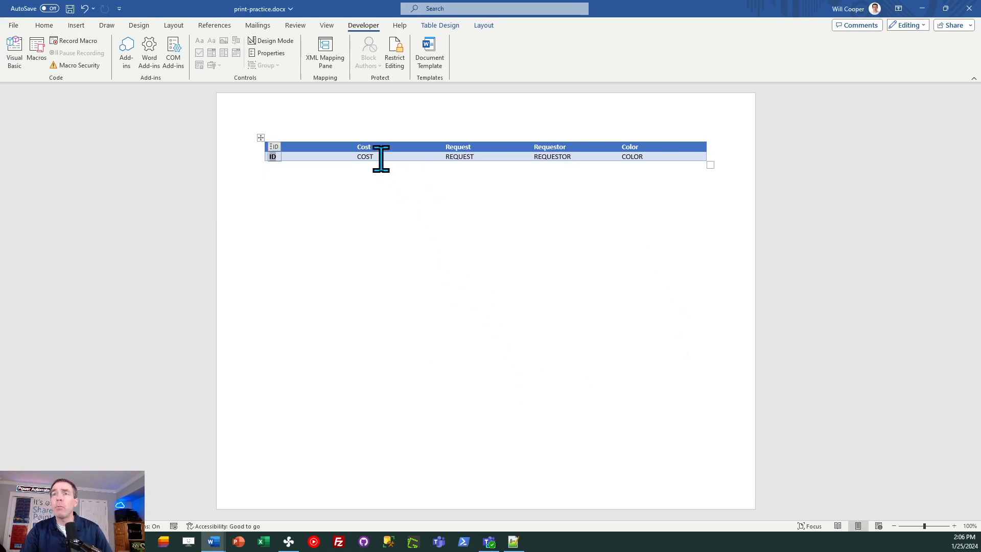
Step: Turn the second-row COST text into a plain text content control with both title and tag set to COST
drag(374, 156, 353, 156)
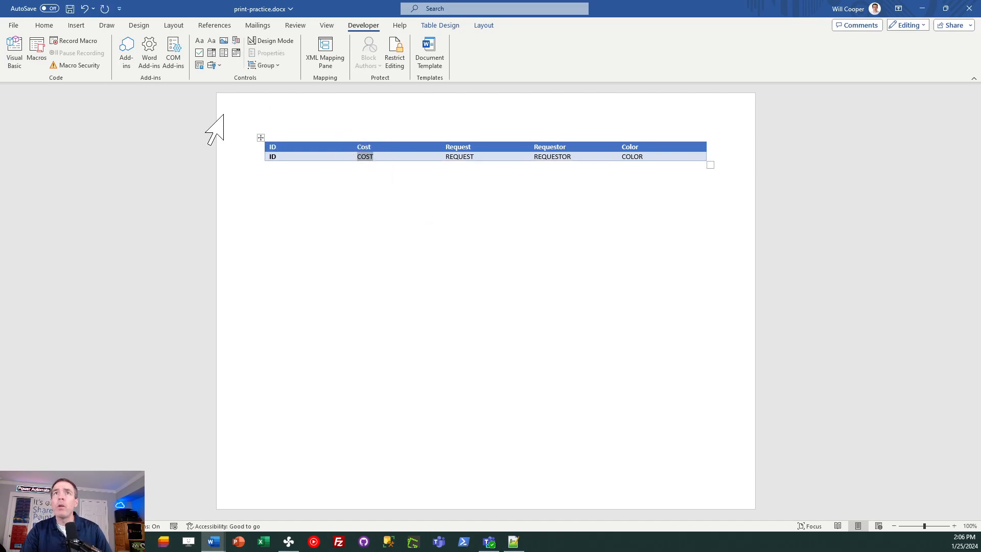
click(211, 41)
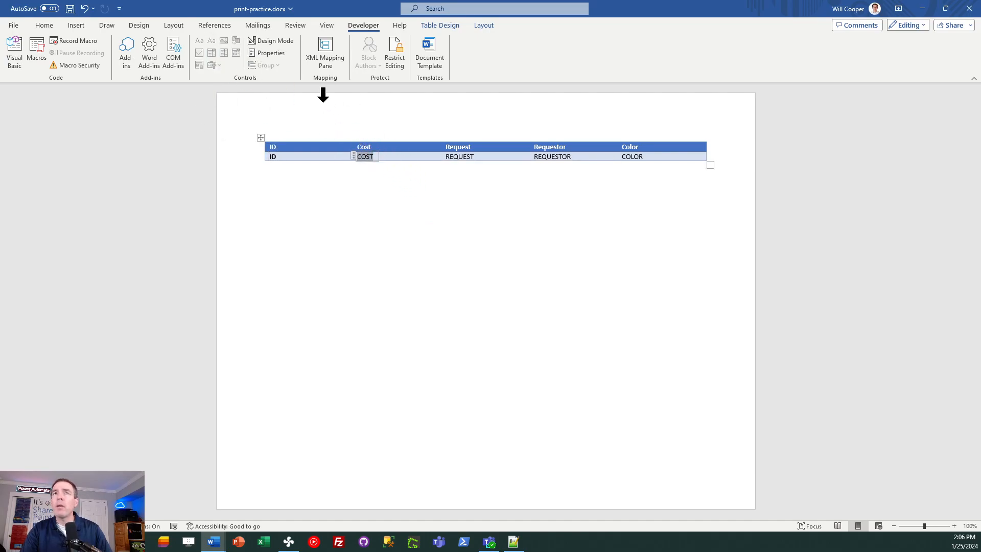
click(278, 53)
text(COST)
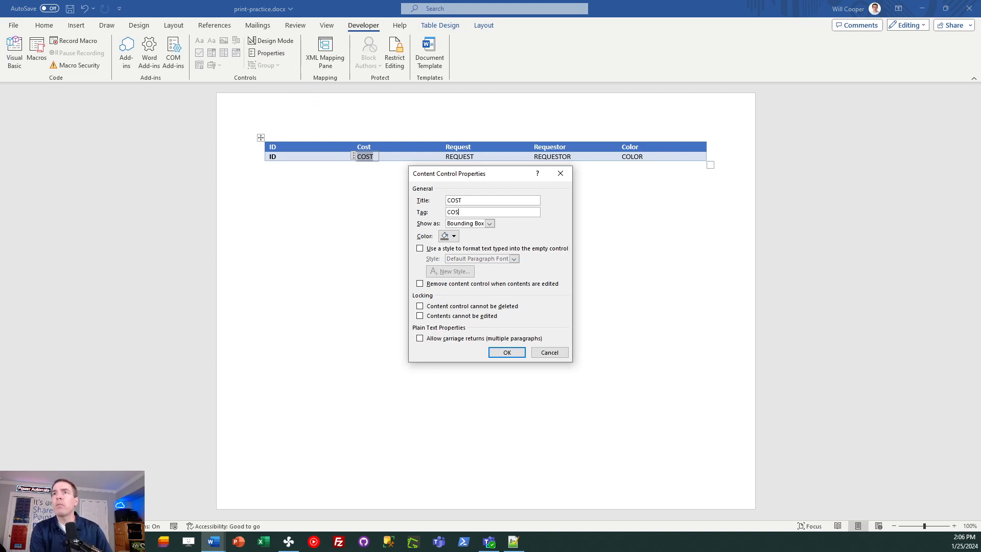
click(507, 352)
Step: Turn the second-row REQUEST text into a plain text content control with REQUEST as its title and tag
drag(481, 156, 446, 156)
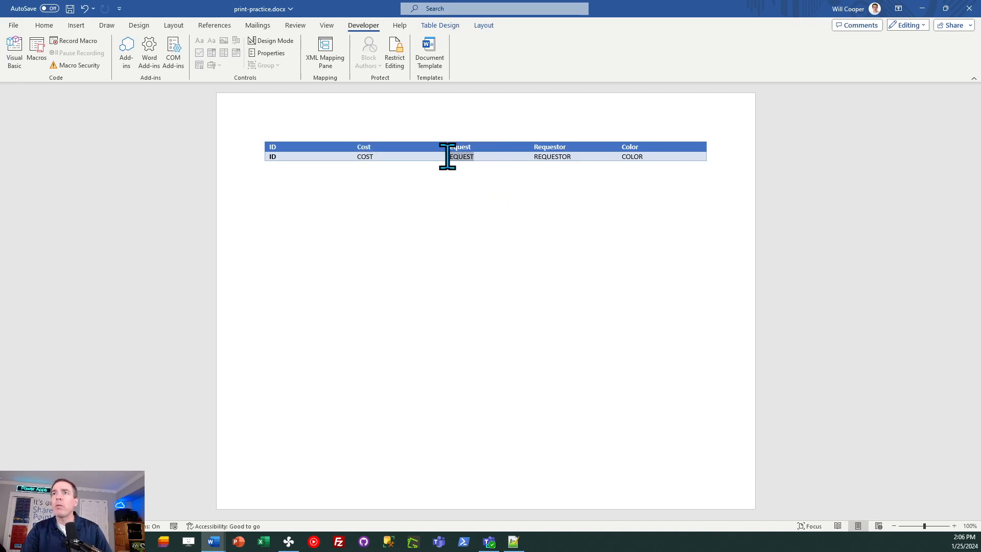
click(212, 41)
click(269, 53)
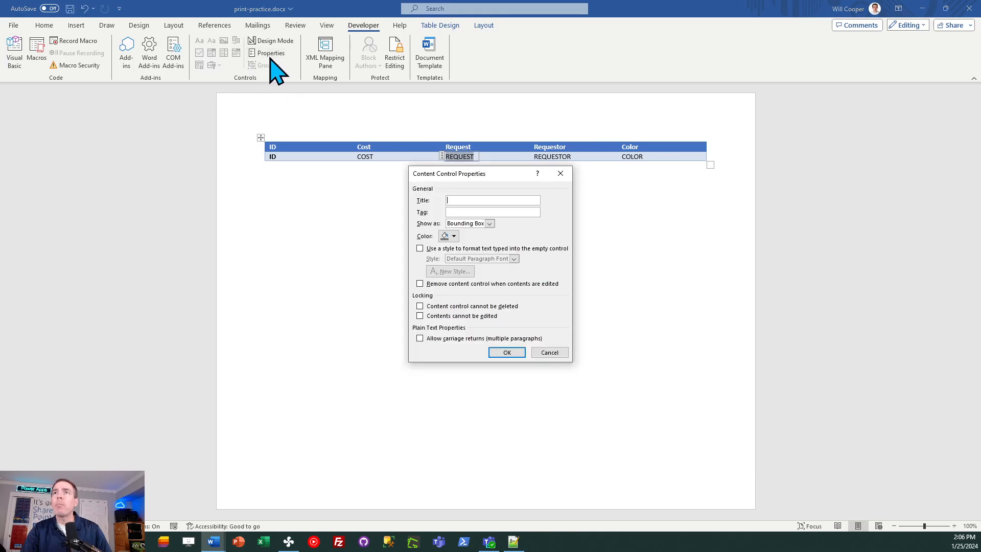
text(REQUEST)
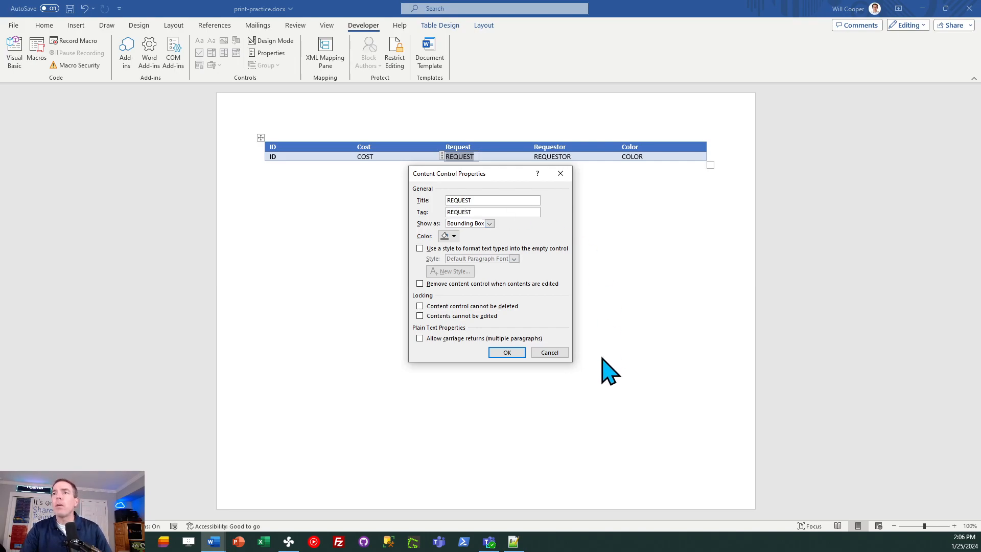
click(507, 352)
Step: Turn the REQUESTOR text in the table's second row into a plain text content control
click(538, 158)
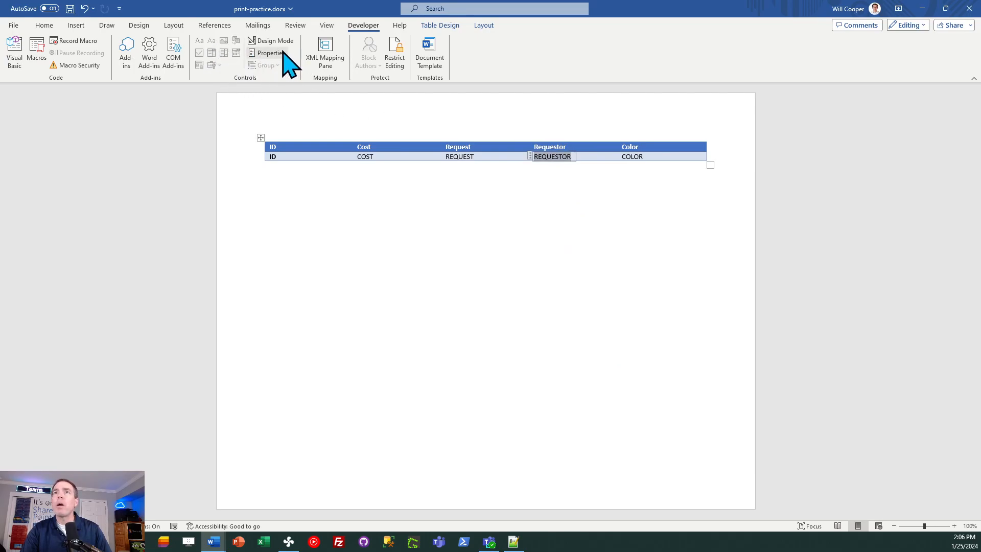
click(278, 53)
text(REQ)
key(alt+u)
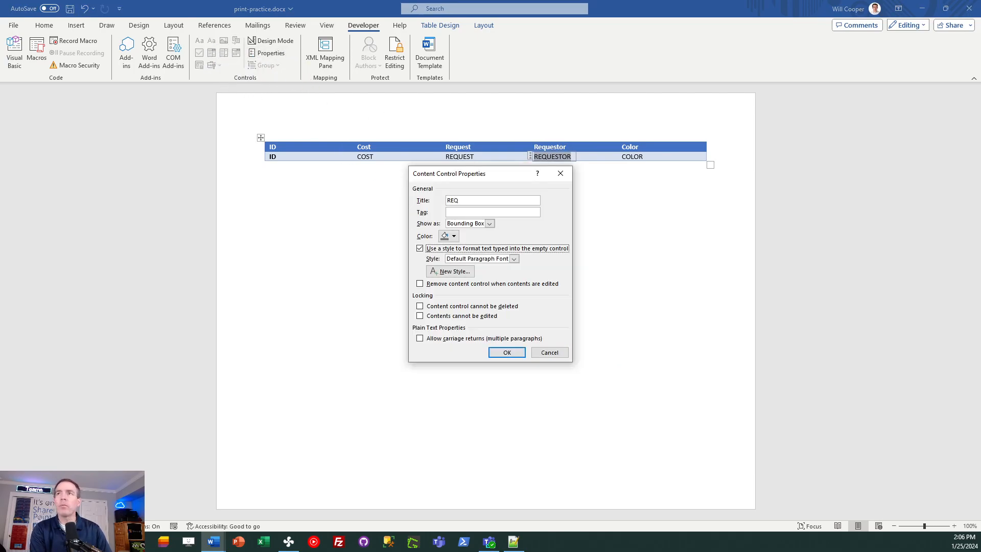
click(479, 200)
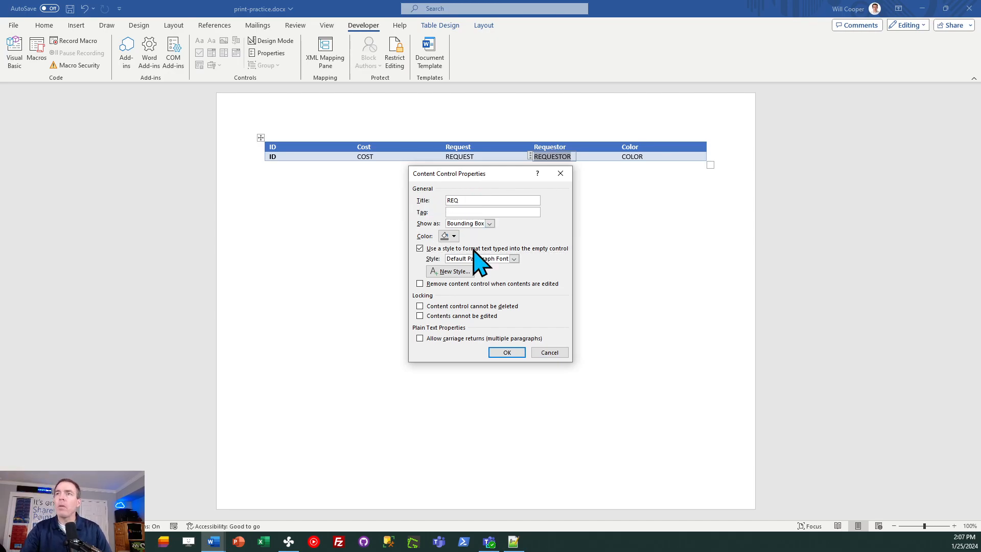
click(560, 352)
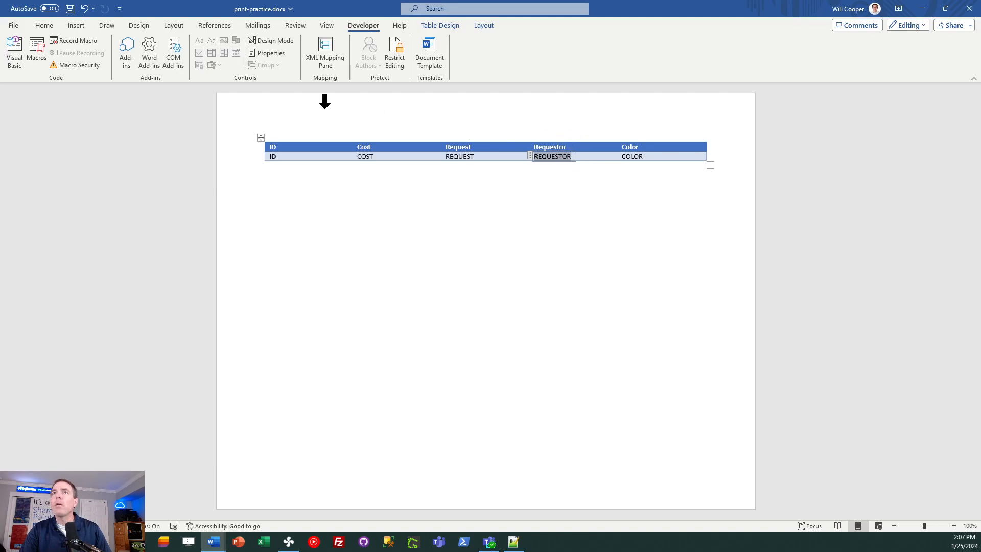
Step: Set both the title and the tag of the second-row REQUESTOR content control to REQUESTOR
click(259, 53)
text(REQUESTOR)
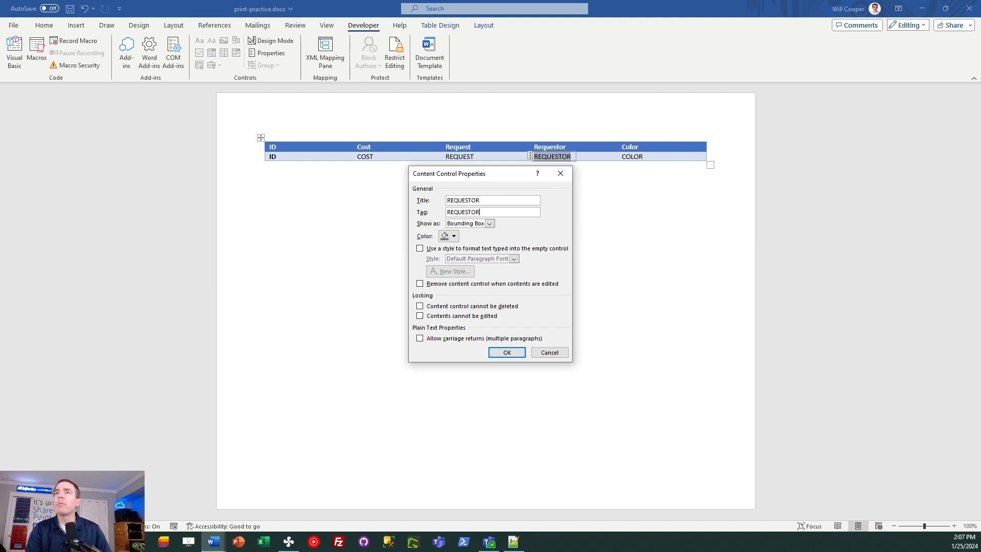
click(515, 353)
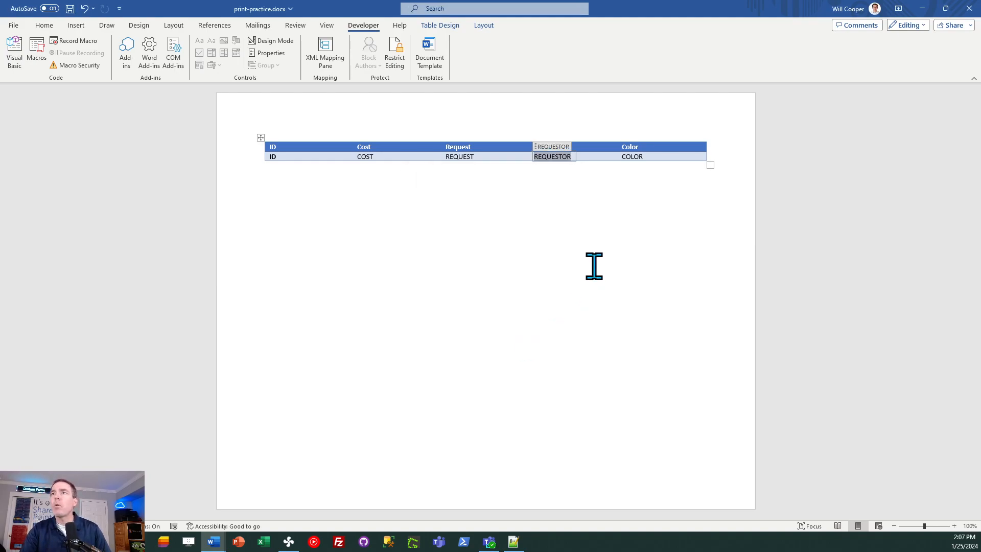
Step: Turn the second-row COLOR text into a plain text content control with COLOR as its title and tag
double_click(629, 158)
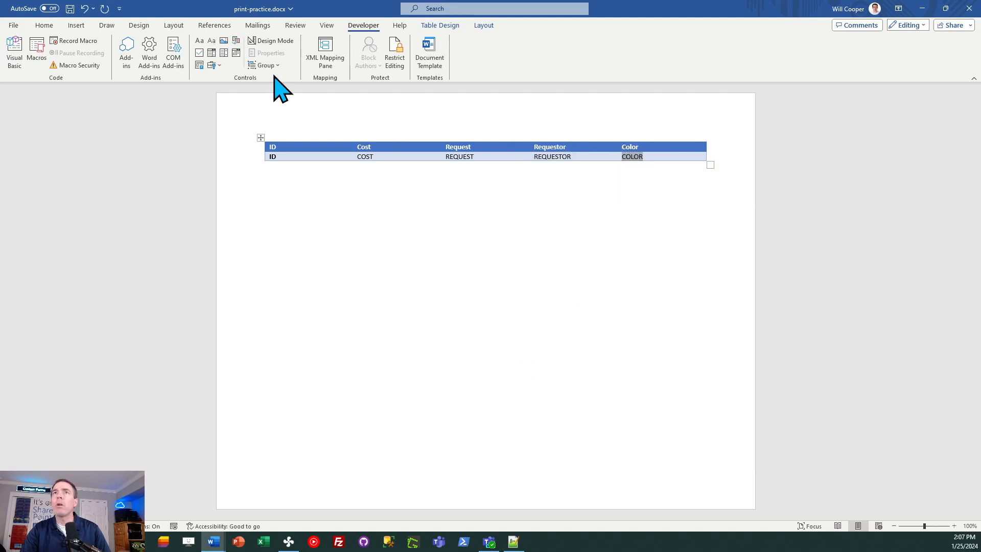
click(212, 41)
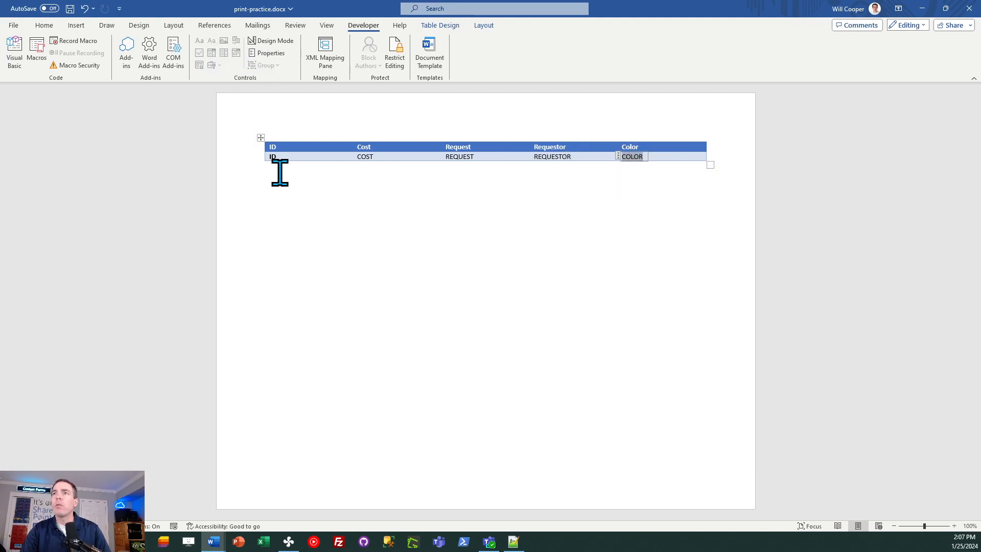
click(267, 53)
text(COLOR)
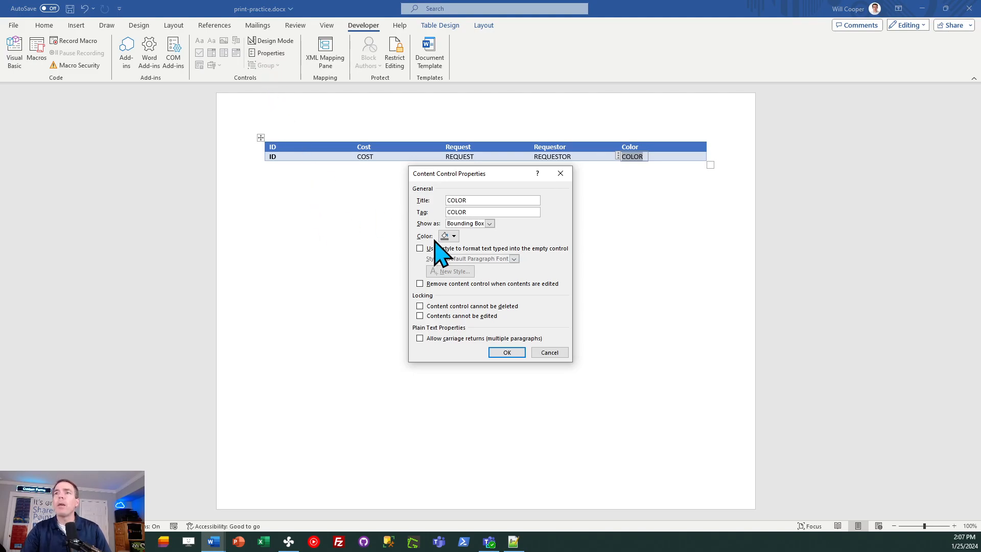
click(507, 352)
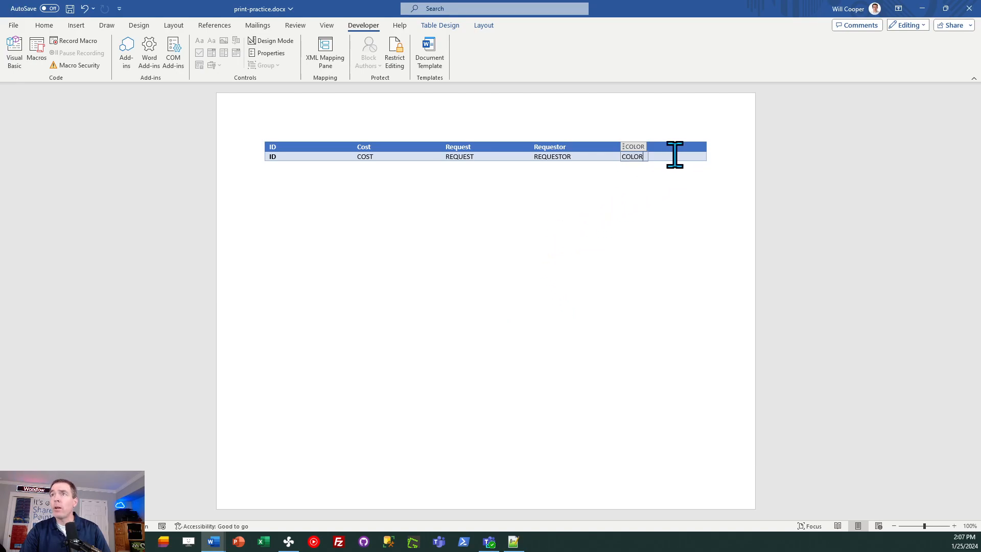
Step: Wrap the table's entire second row in a repeating section content control
click(670, 198)
drag(669, 158, 312, 159)
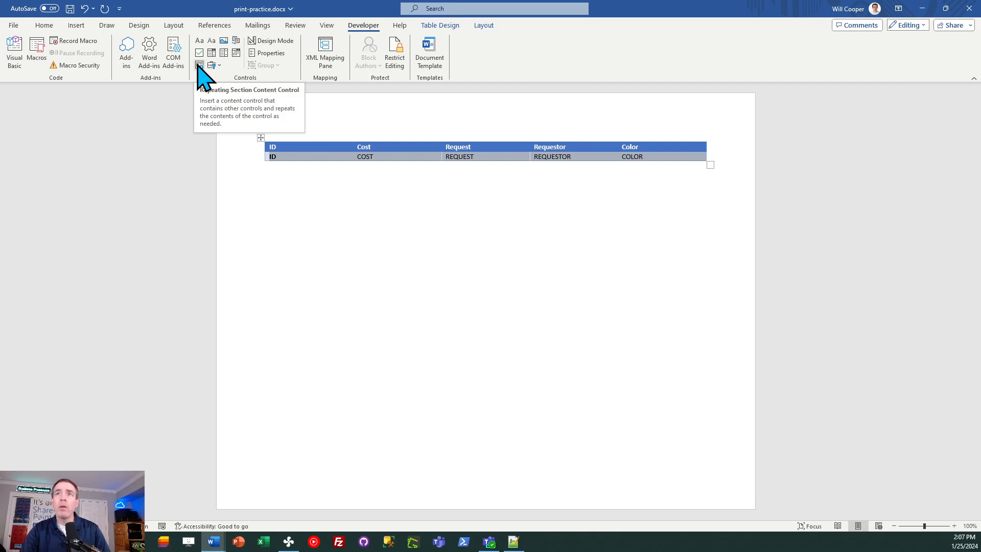
click(199, 65)
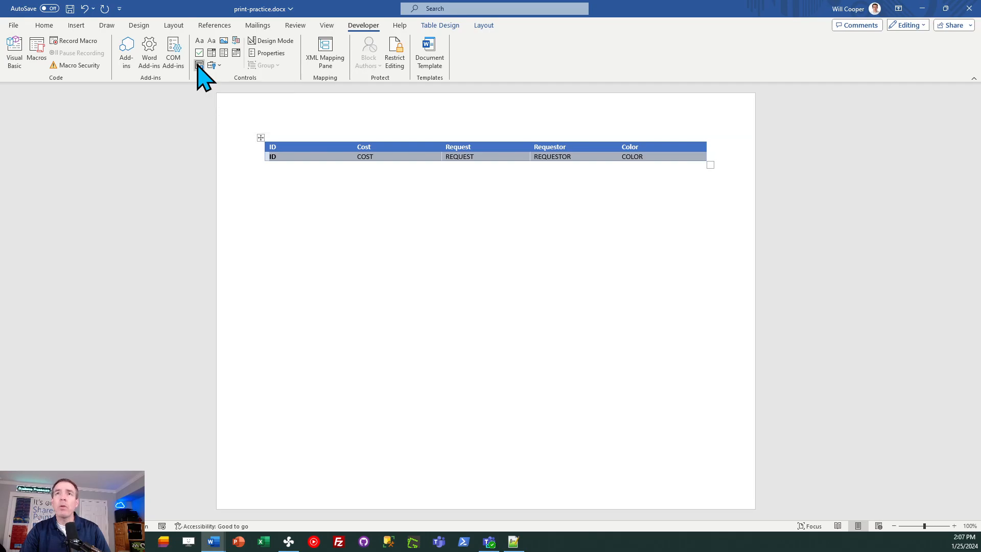
Step: Change both the title and the tag of the second row's ID content control to TABLE ROWS
click(278, 55)
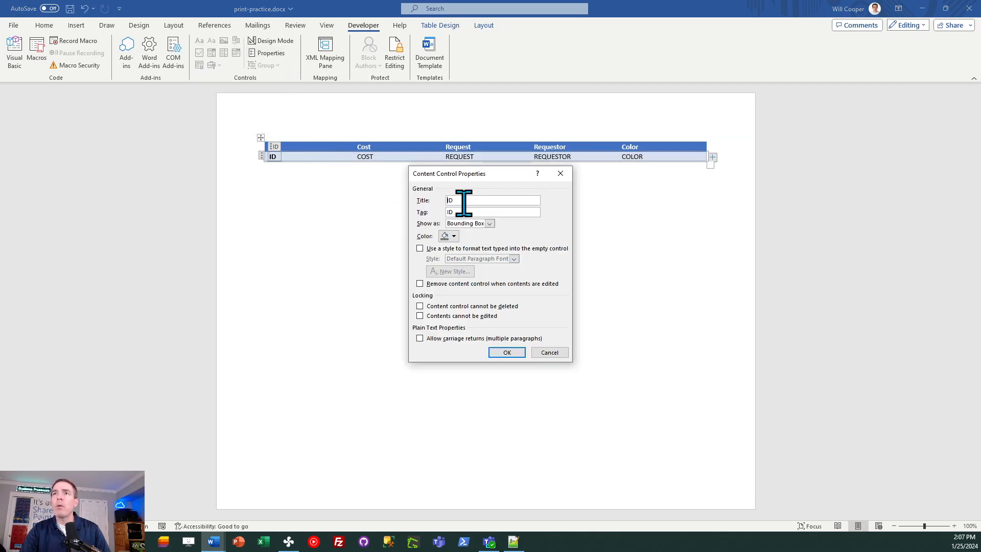
key(BackSpace)
key(BackSpace)
text(TABLE RO)
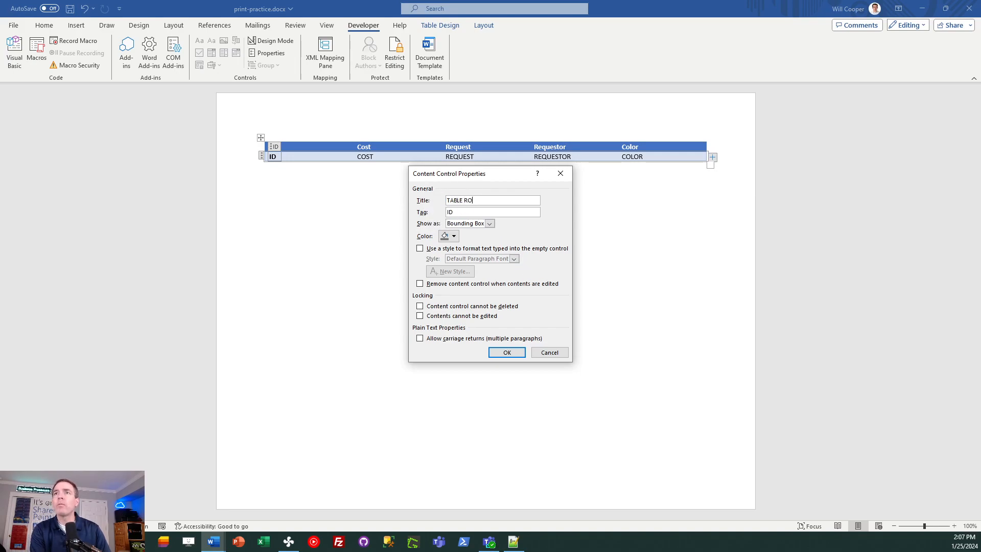
text(T)
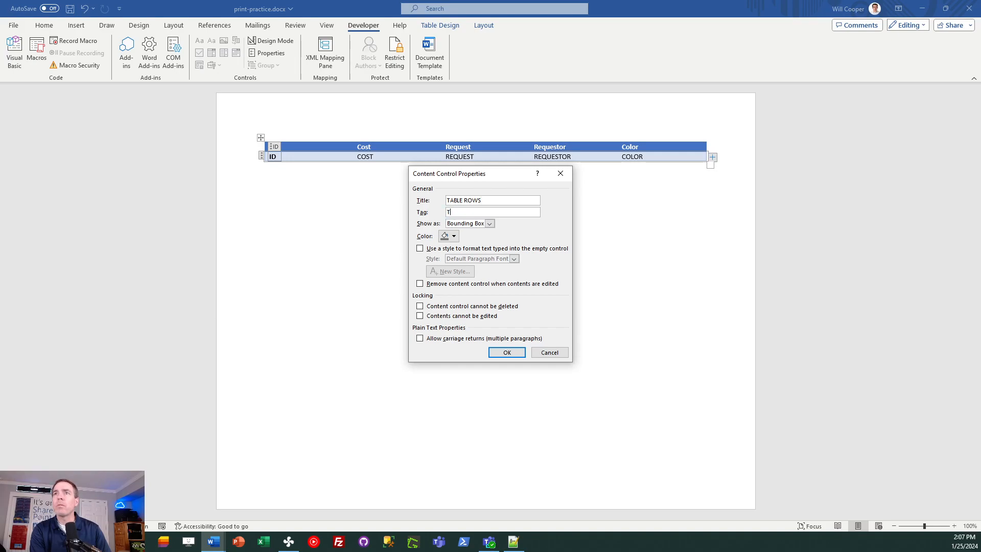
text(ABLE ROWS)
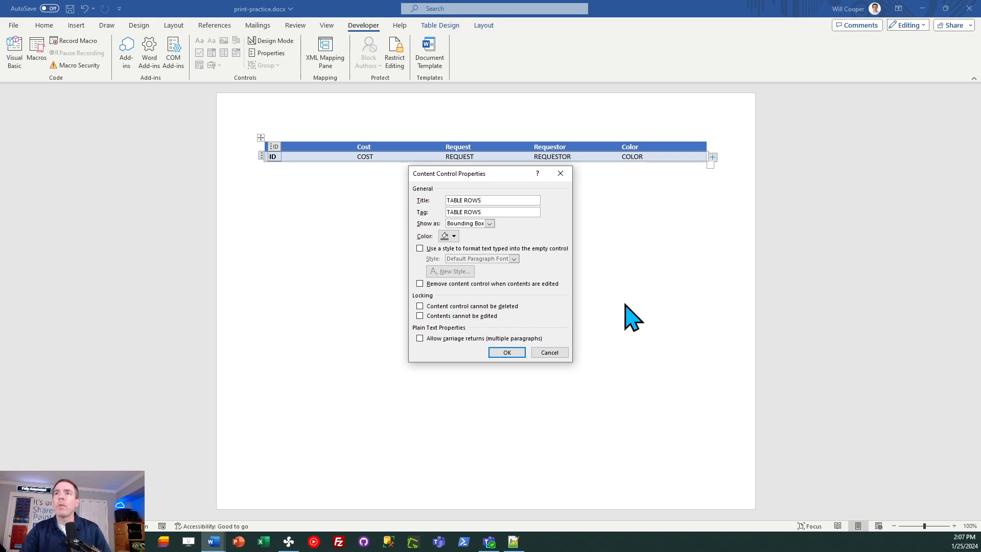
click(509, 352)
Step: Save print-practice.docx and close the document
key(ctrl+s)
click(969, 8)
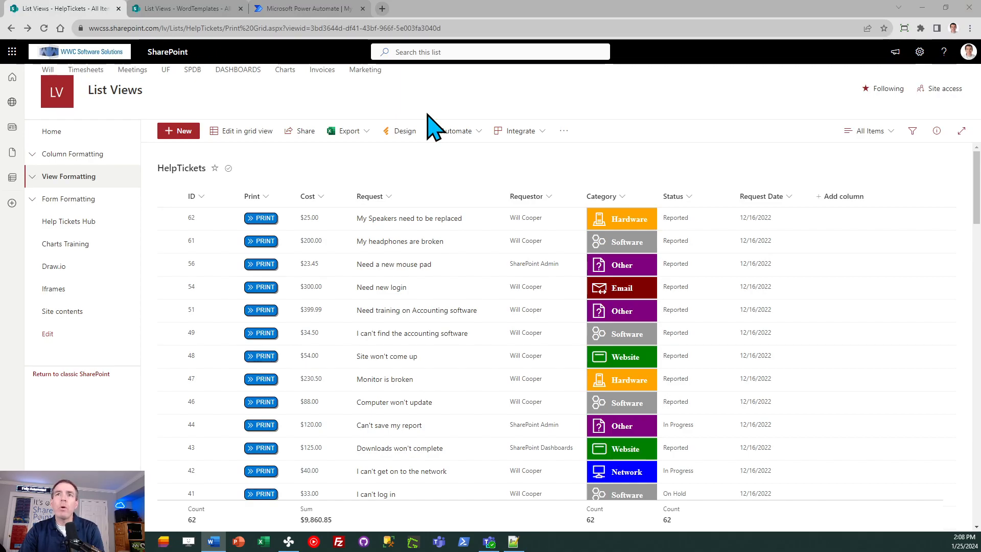
Step: Look at list-print-2.docx in the WordTemplates library, and open the PRINT HELPTICKETS REPORT flow for editing in Power Automate
click(189, 9)
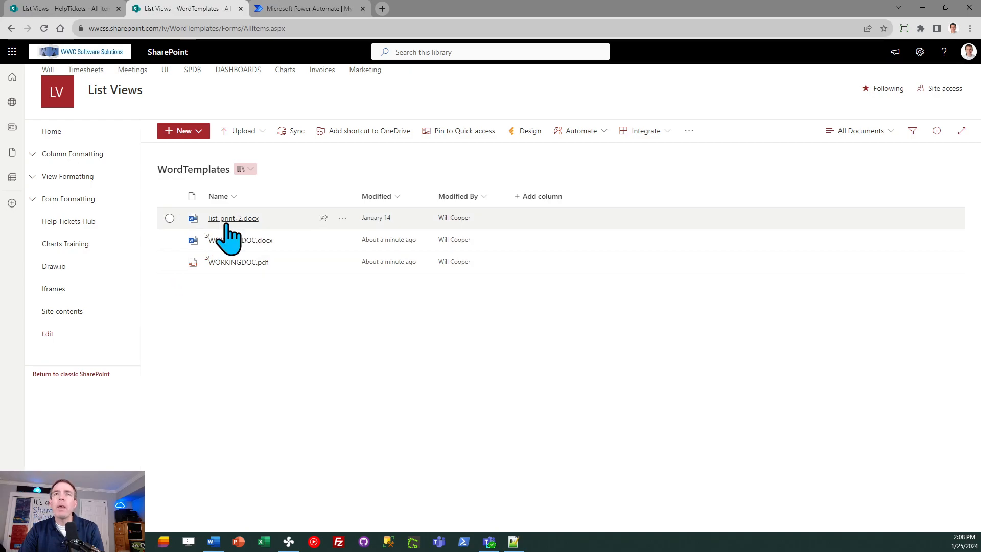
mouse_move(226, 225)
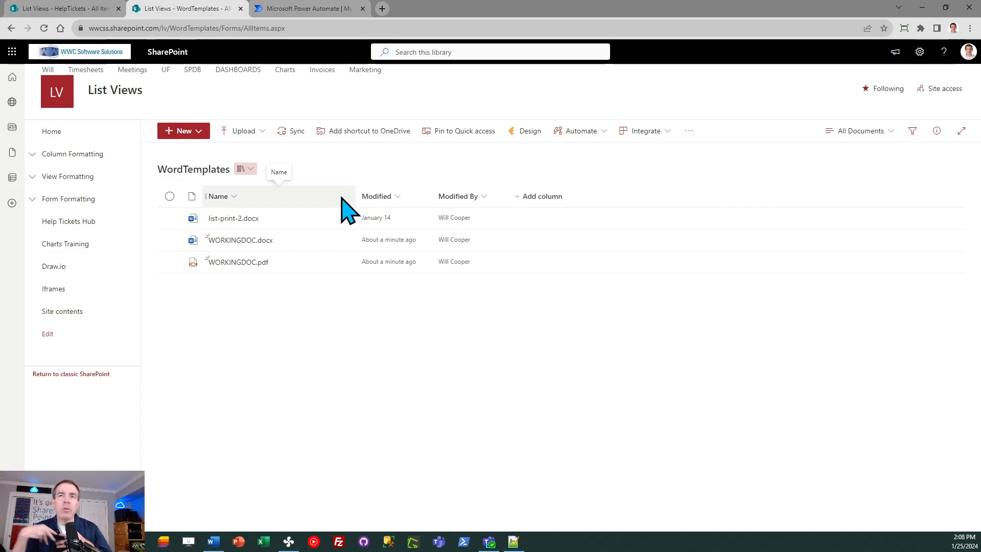
click(298, 9)
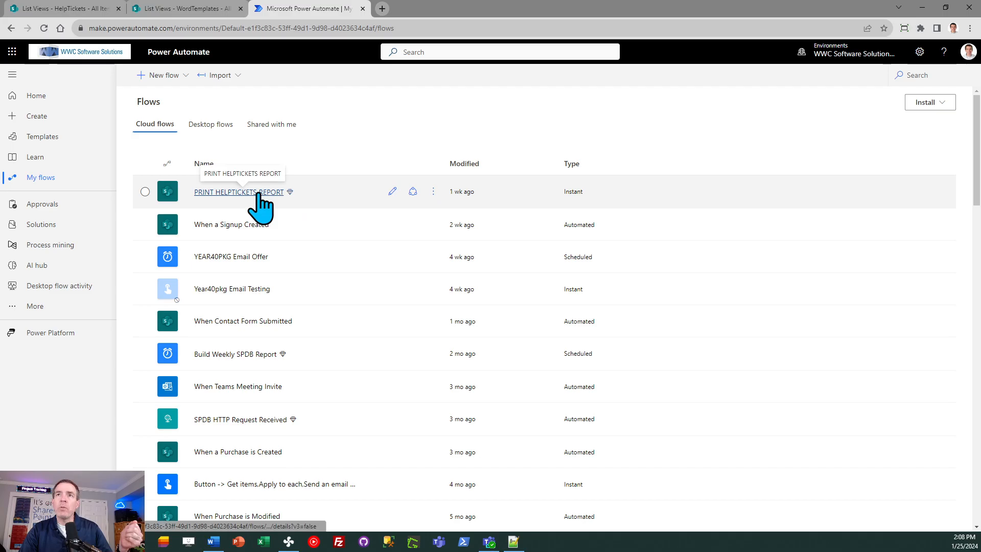
click(393, 200)
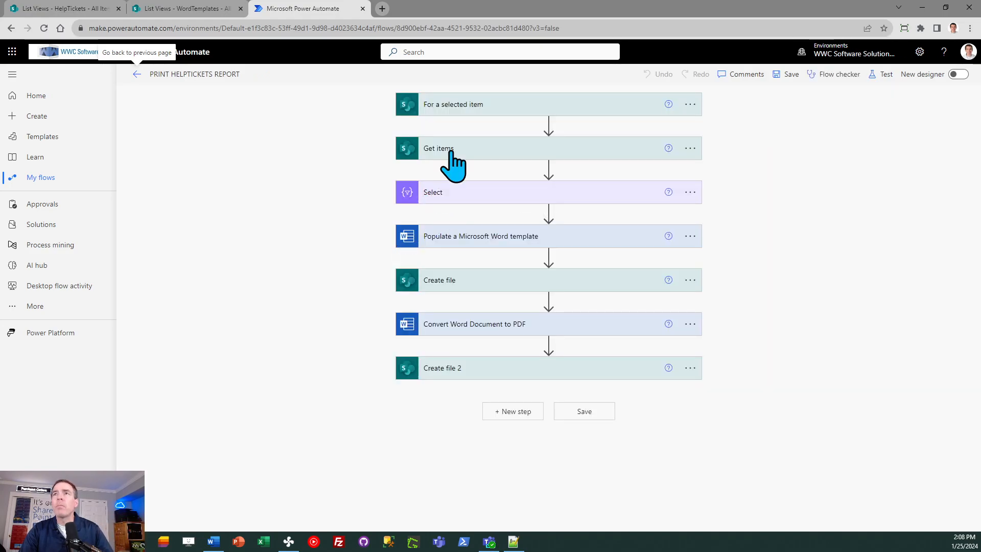
Step: Select the first item in the HelpTickets list and look for the PRINT HELPTICKETS REPORT flow among its automation options
click(62, 9)
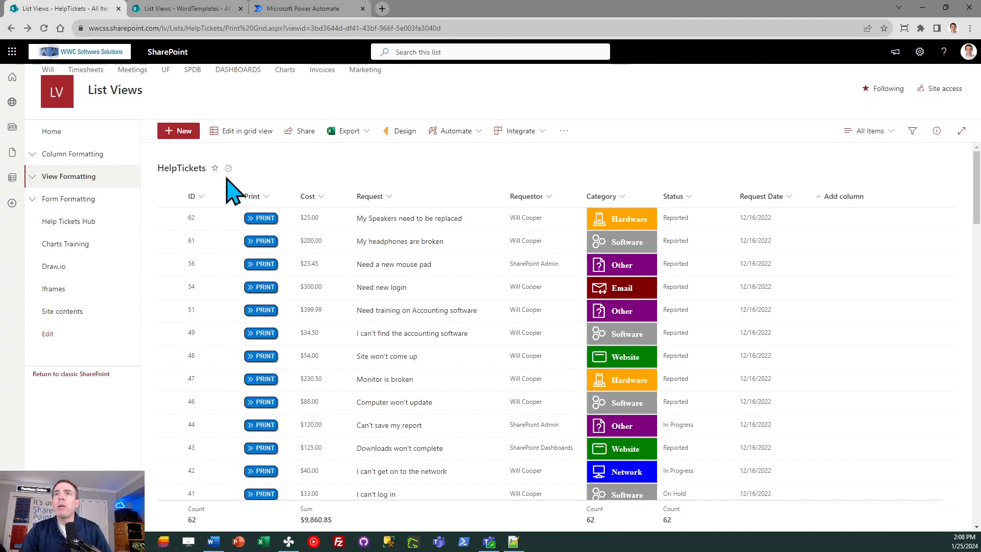
click(170, 218)
click(578, 132)
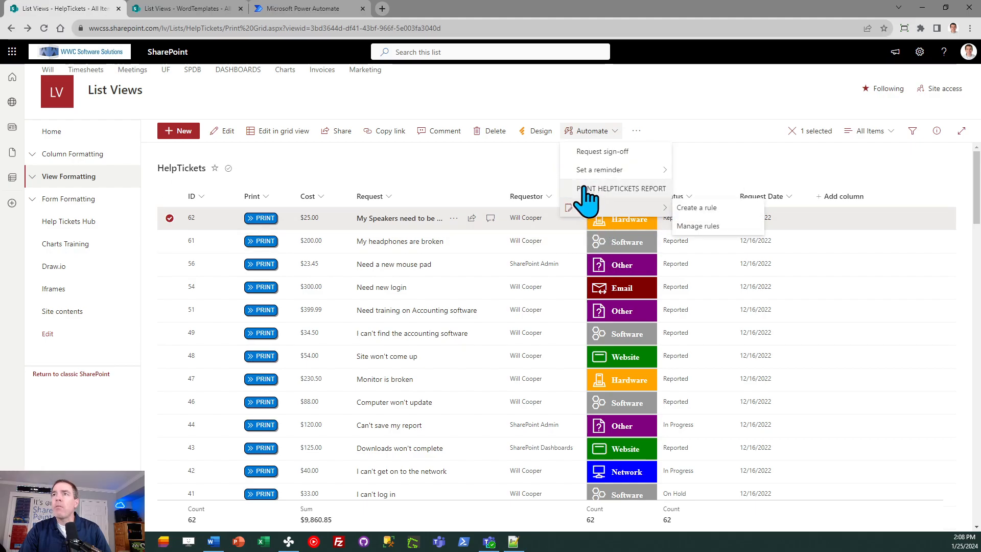
Step: Examine the flow's For a selected item trigger and its Get items action, including the advanced options with the filter query
click(301, 10)
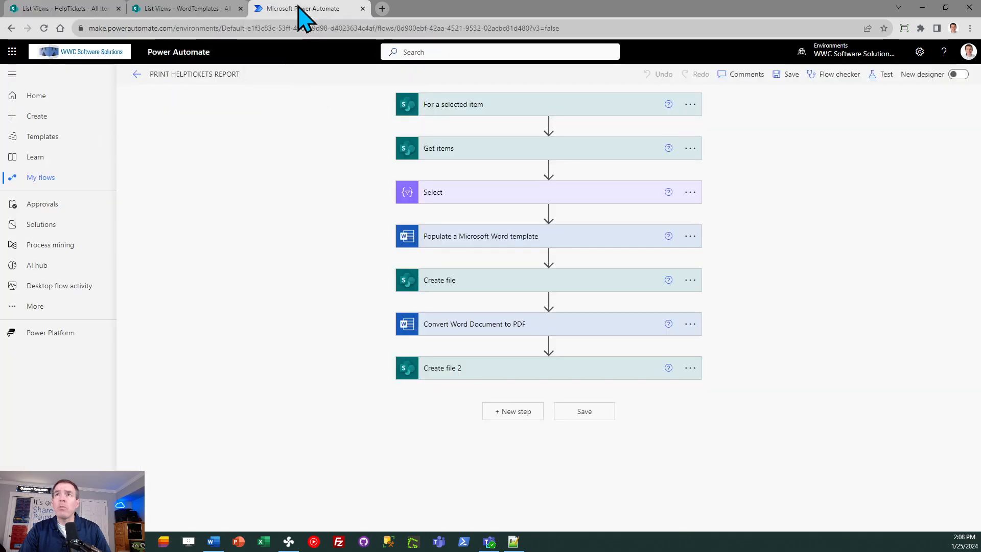
click(488, 106)
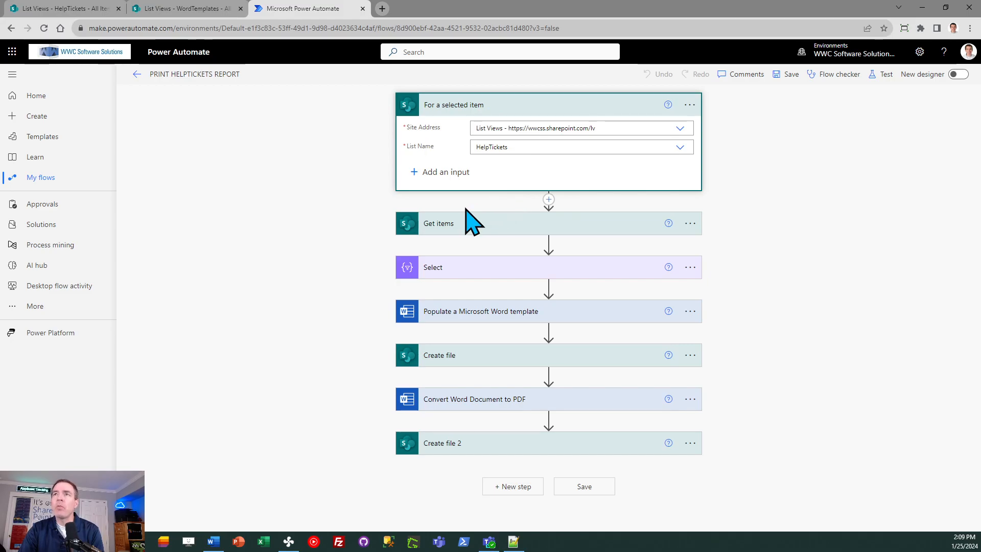
click(434, 226)
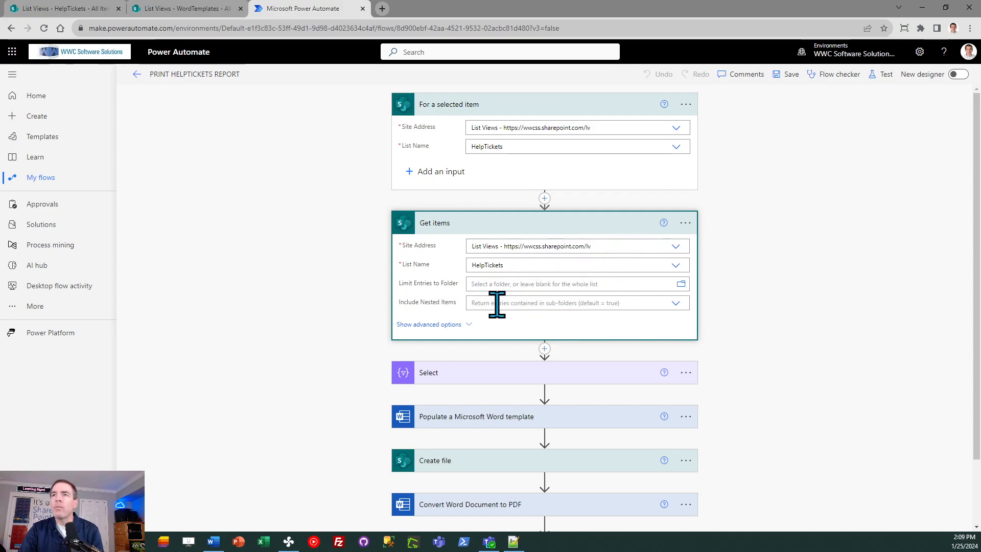
click(459, 327)
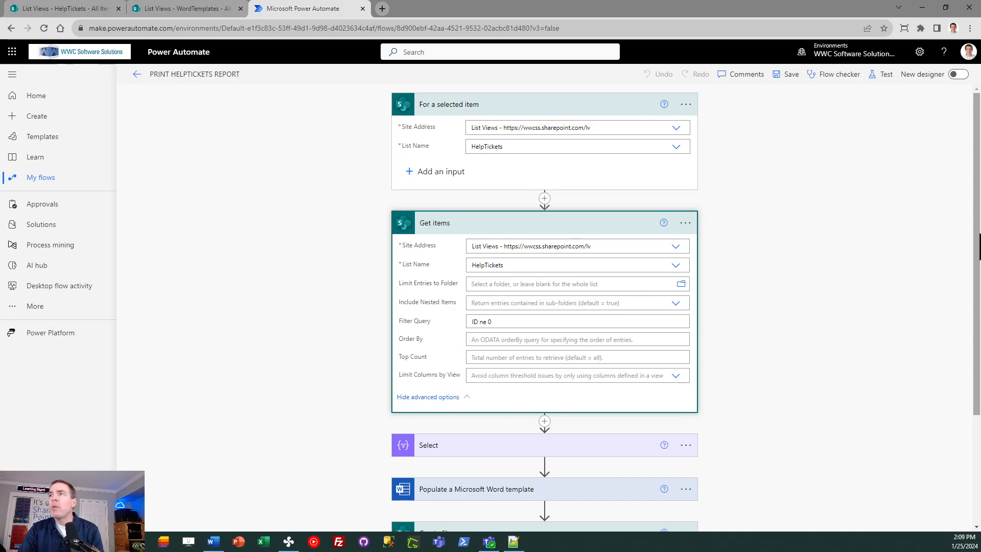
scroll(948, 324, down, 1)
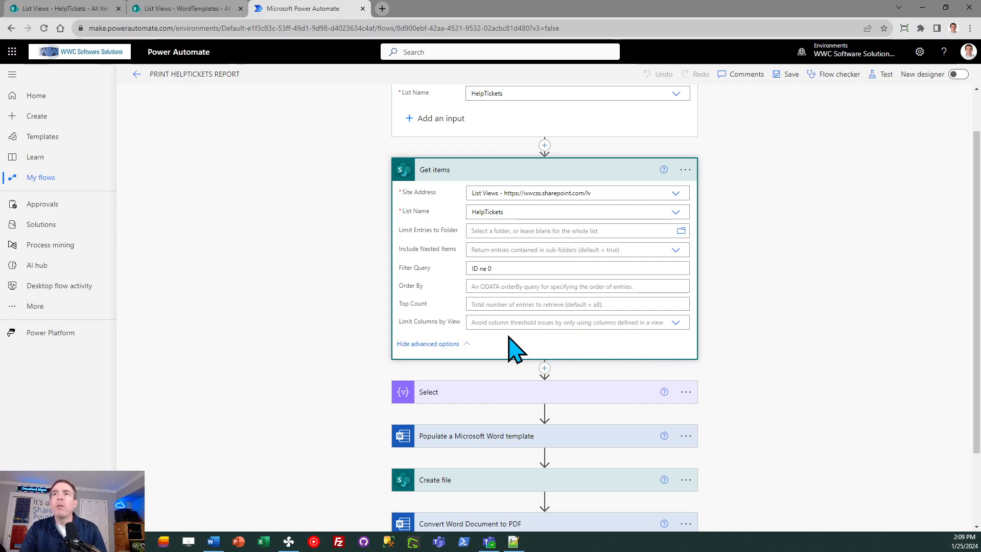
click(806, 274)
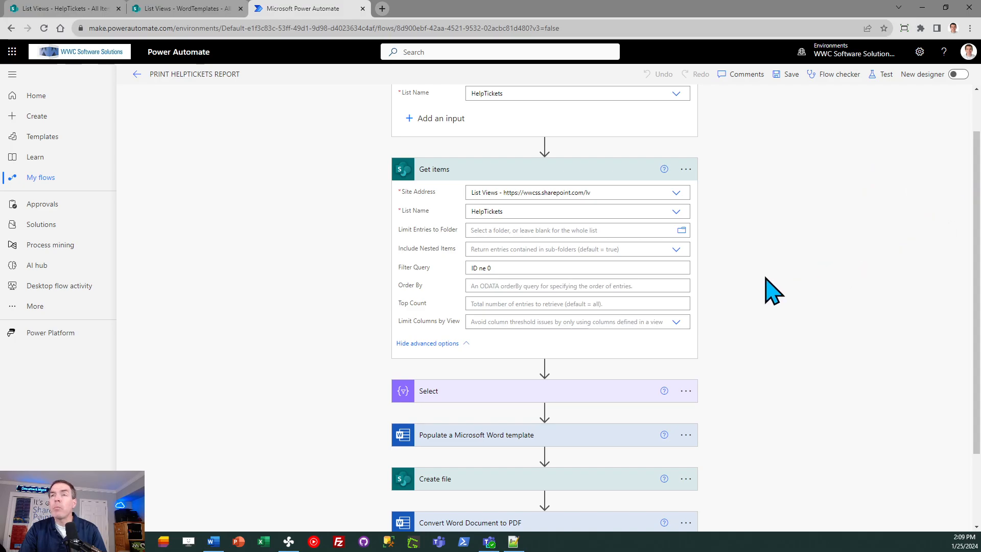
Step: Expand the Select action and examine its From value and the Map of ID, COST, REQUEST, REQUESTOR and COLOR
click(440, 397)
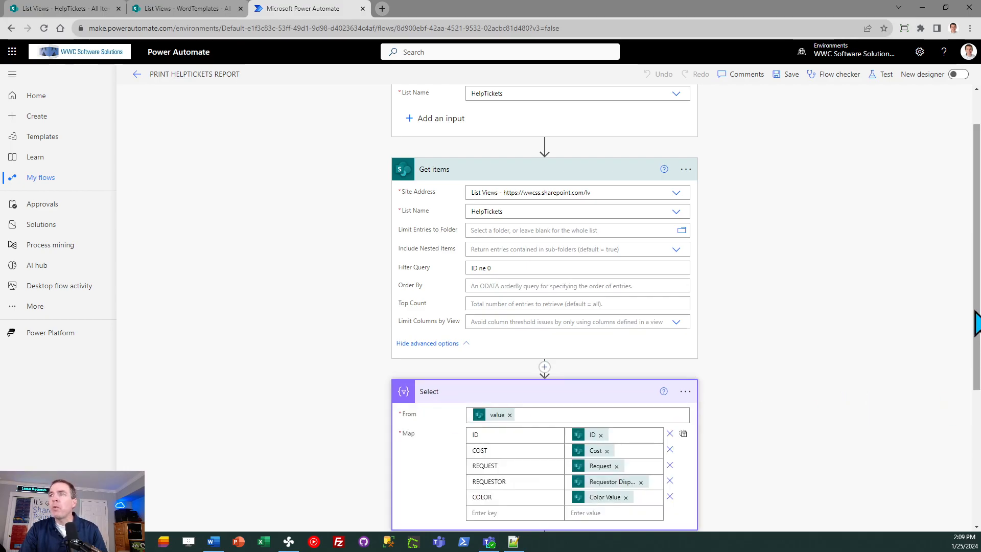
scroll(975, 324, down, 2)
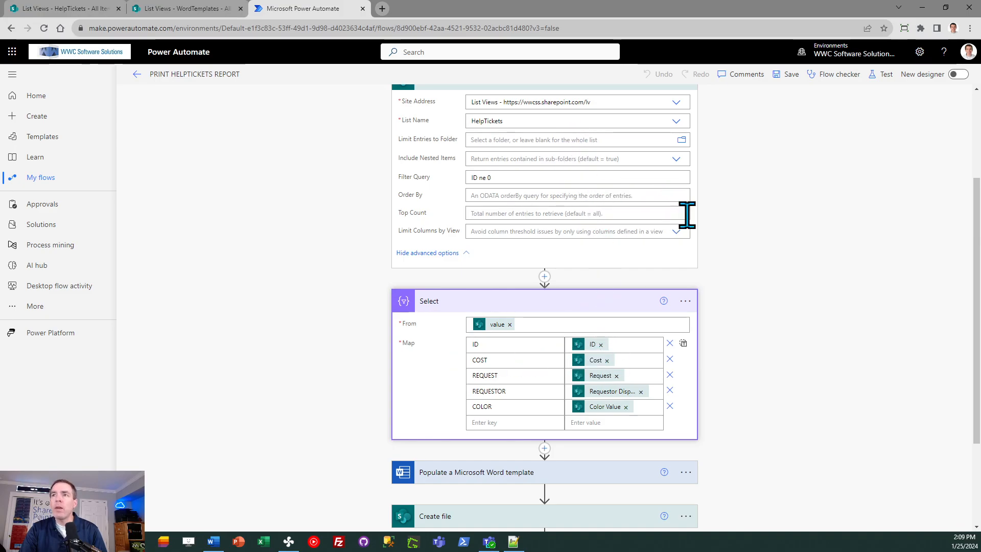
click(495, 343)
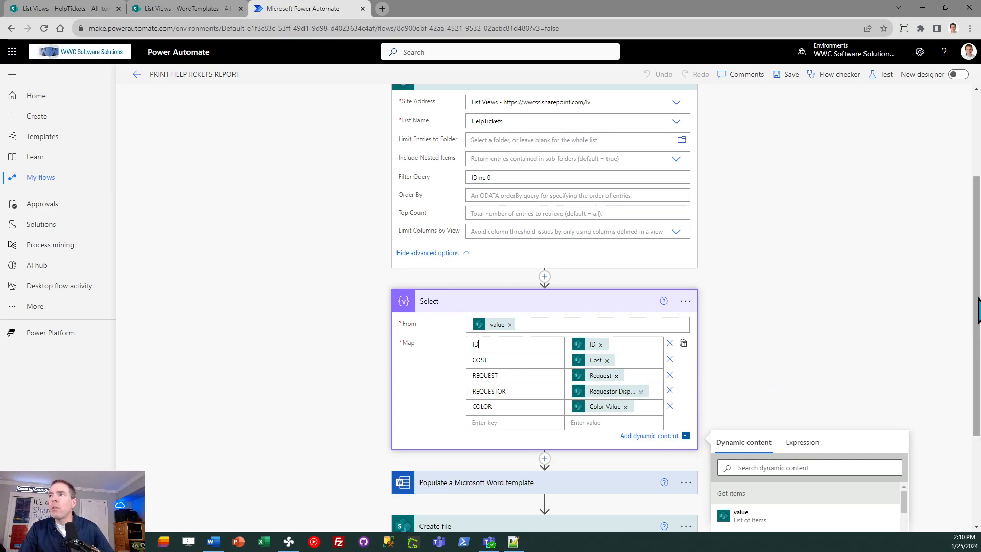
scroll(977, 309, down, 3)
click(917, 273)
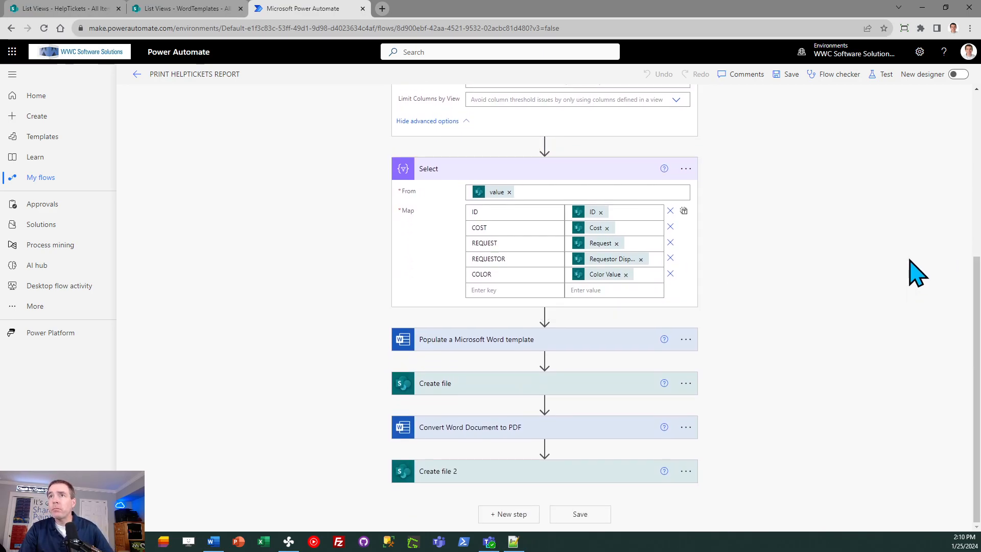
Step: In the Populate a Microsoft Word template action, clear TABLE ROWS, check its individual-field view, and refill it as a whole array with the Select Output
click(487, 340)
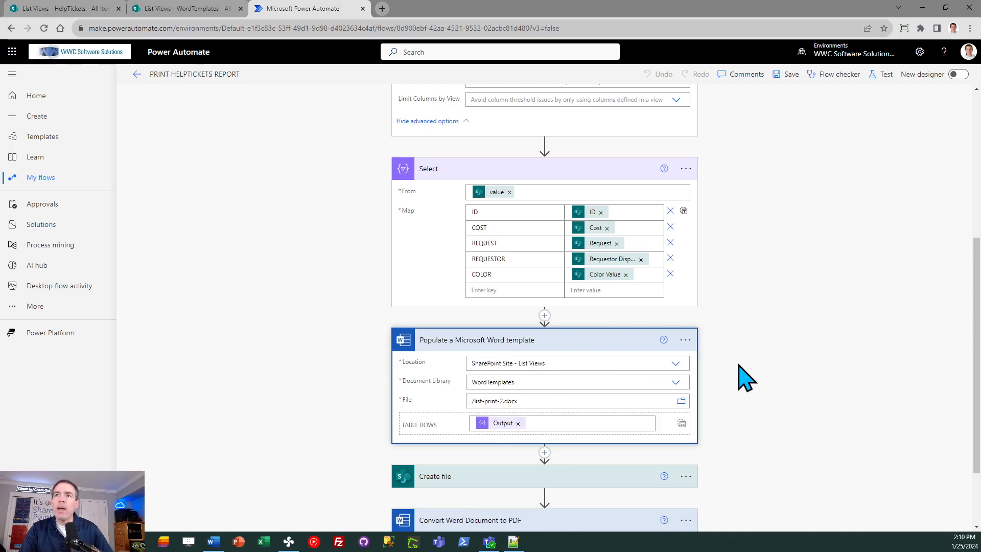
drag(976, 347, 977, 397)
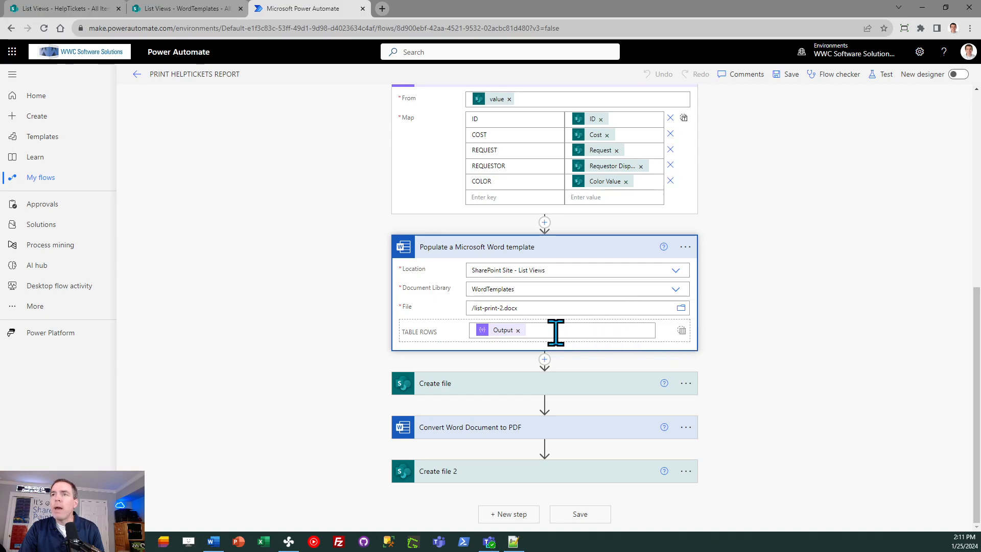
click(517, 330)
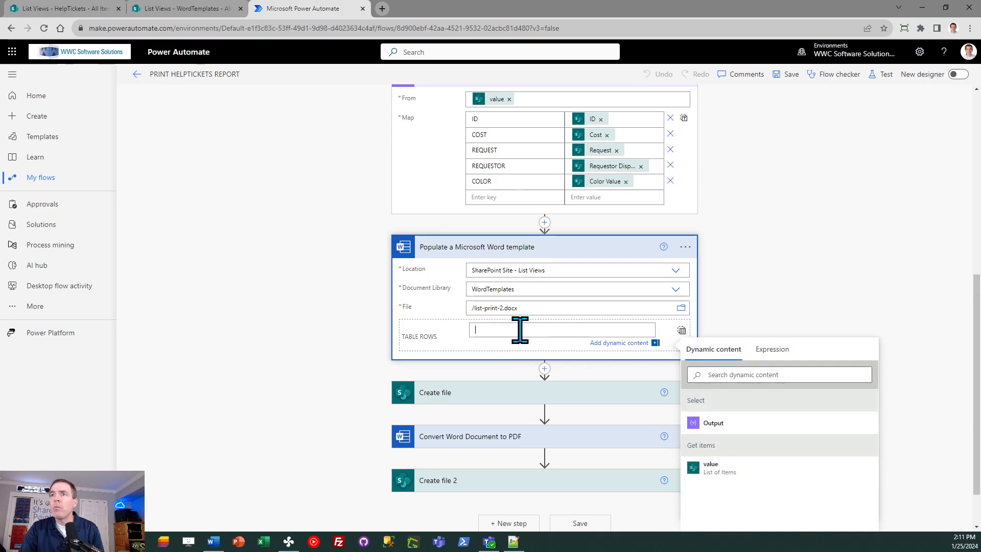
click(681, 330)
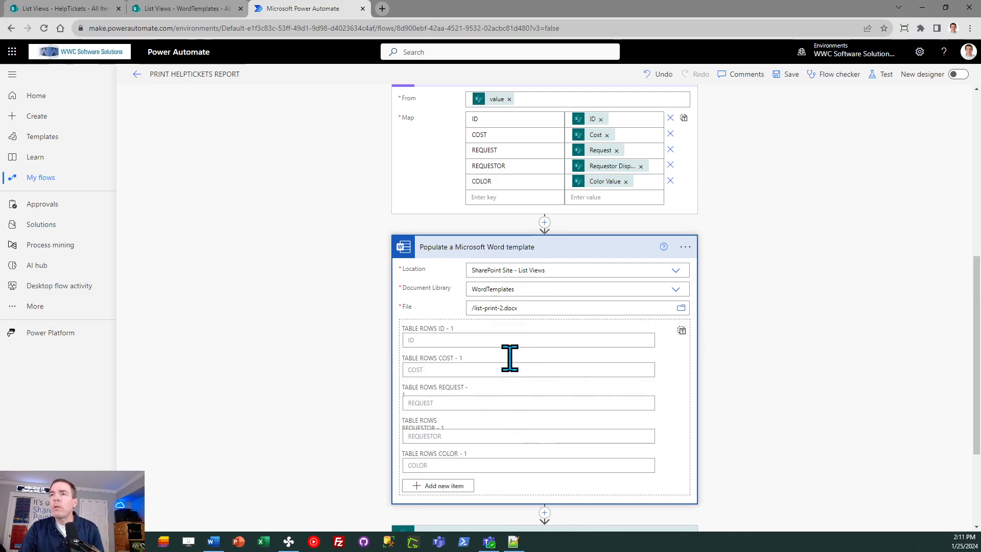
click(682, 330)
click(533, 332)
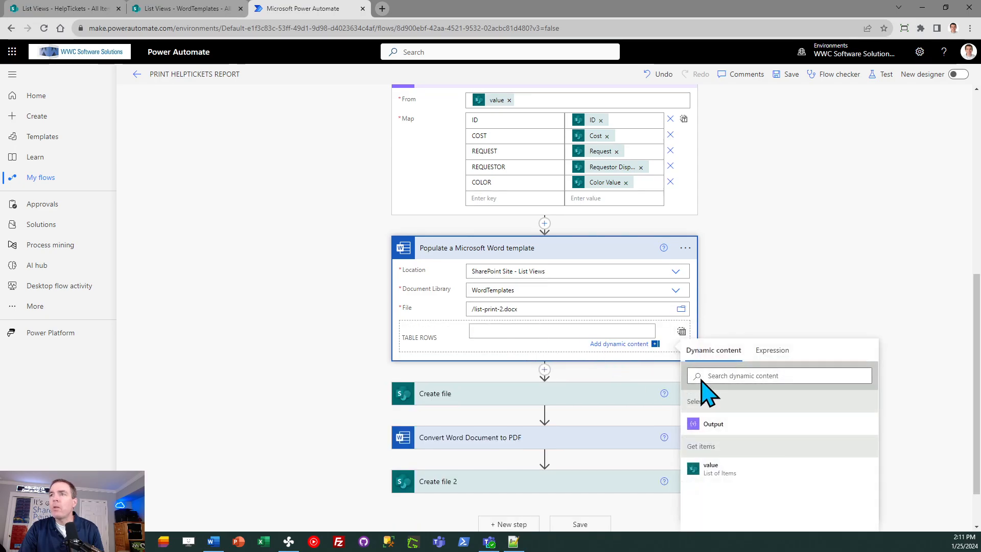
click(714, 424)
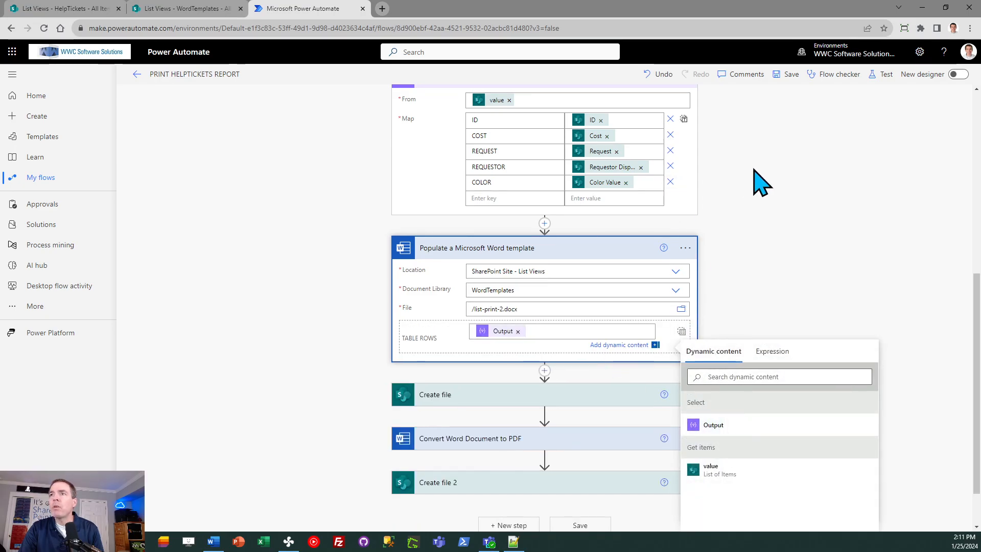
click(832, 227)
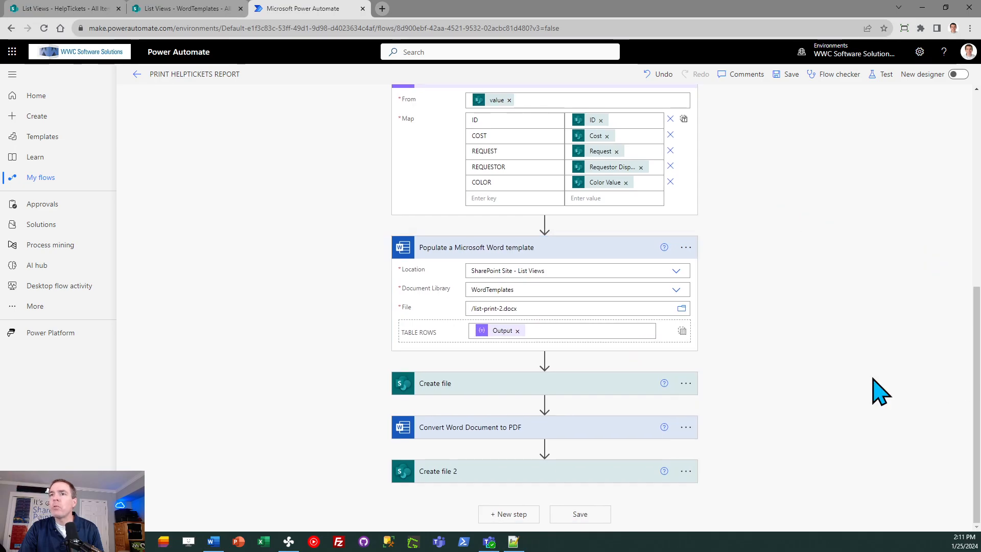
Step: Expand the Create file action and examine its folder path, file name and file content settings
click(460, 384)
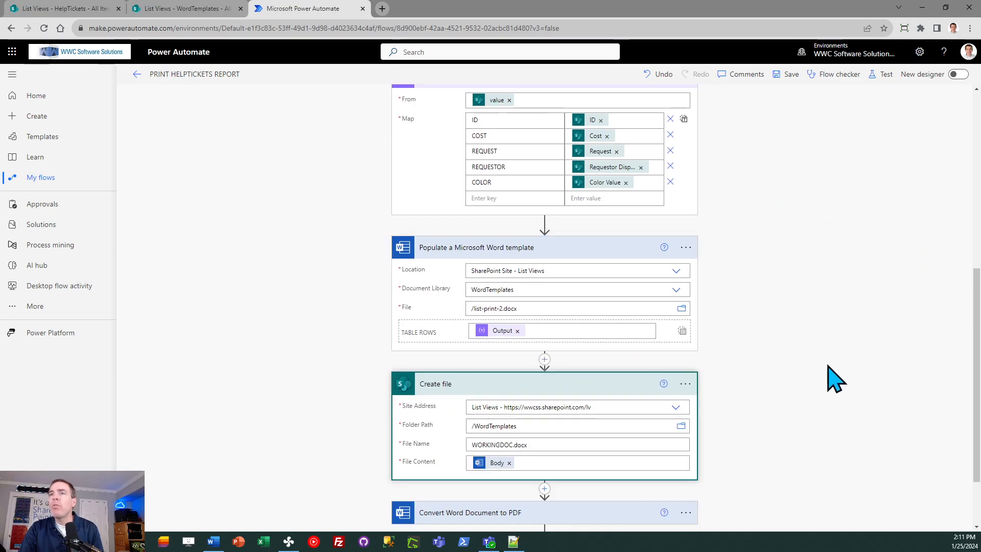
scroll(976, 383, down, 2)
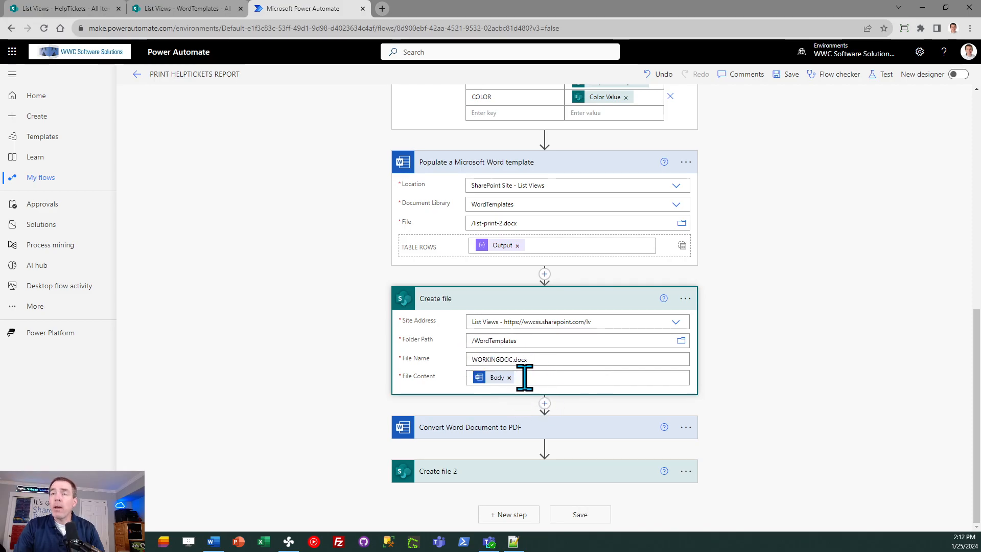
click(564, 361)
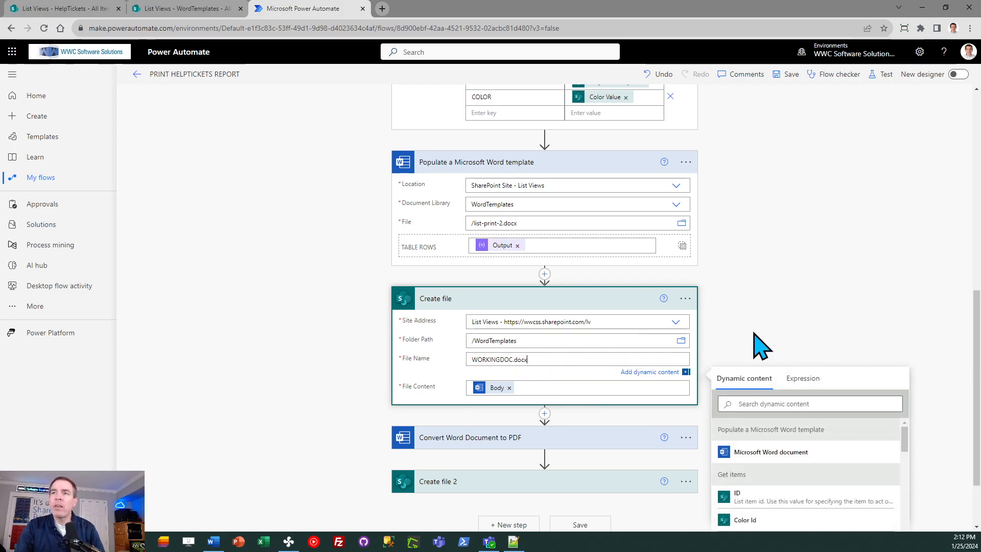
click(803, 323)
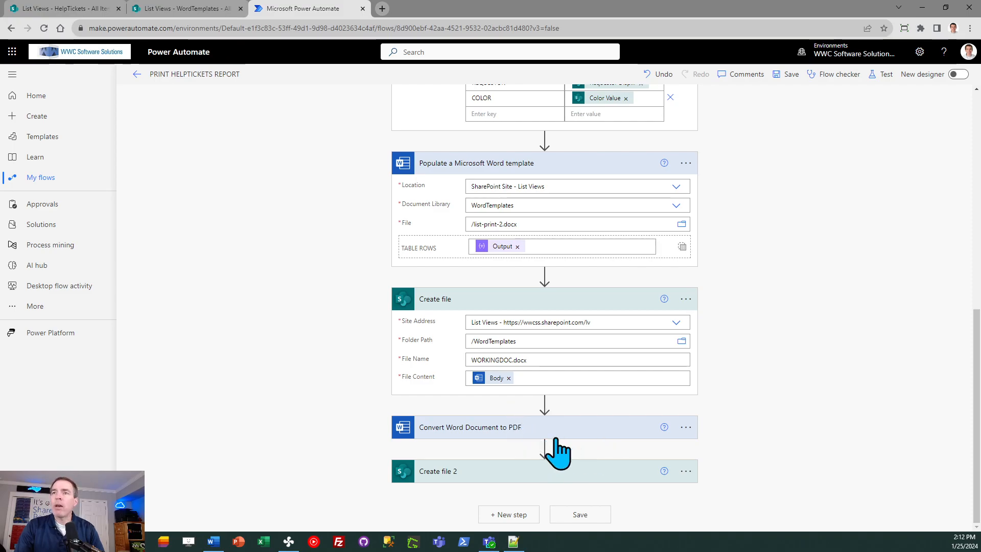
Step: Examine the Convert Word Document to PDF and Create file 2 actions, and return to the WordTemplates library in SharePoint
click(496, 431)
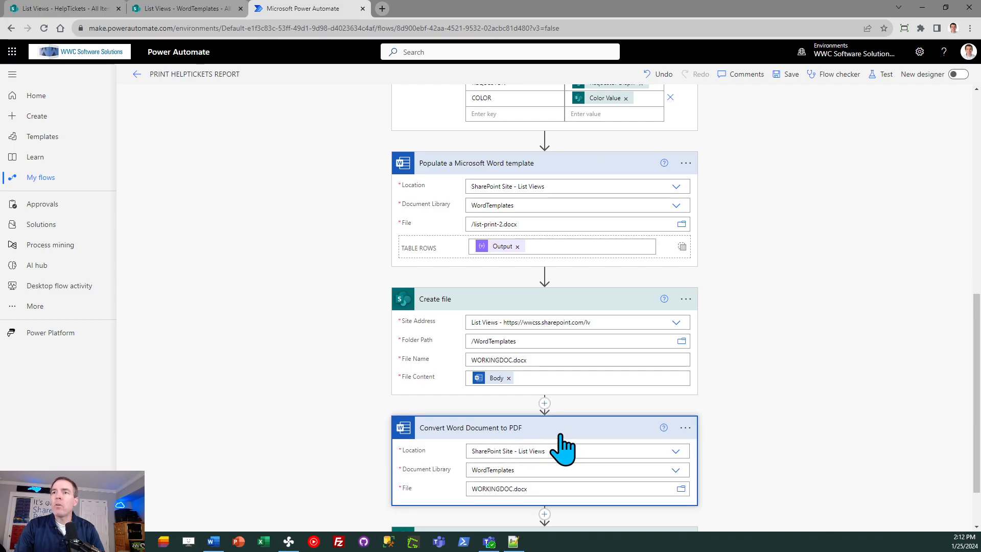
scroll(977, 367, down, 2)
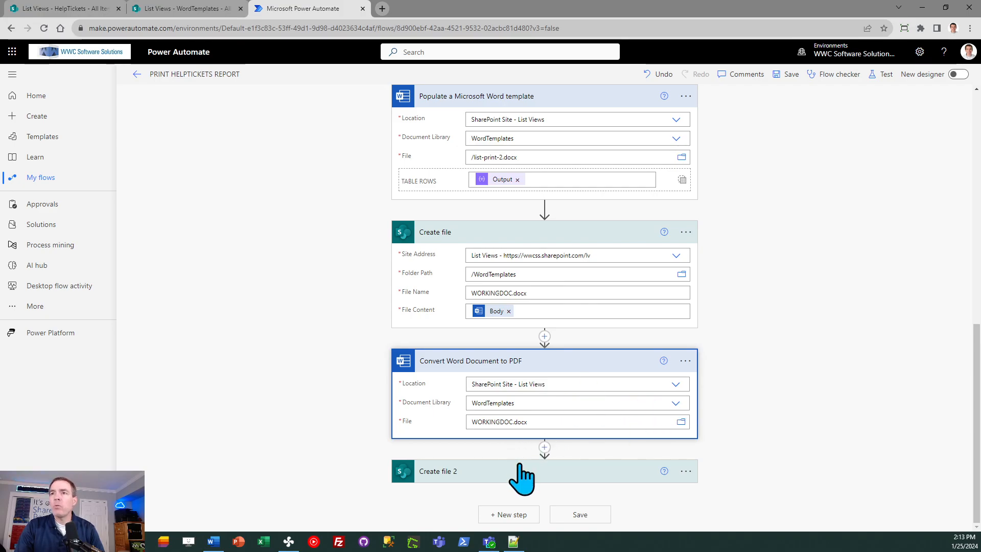
click(582, 470)
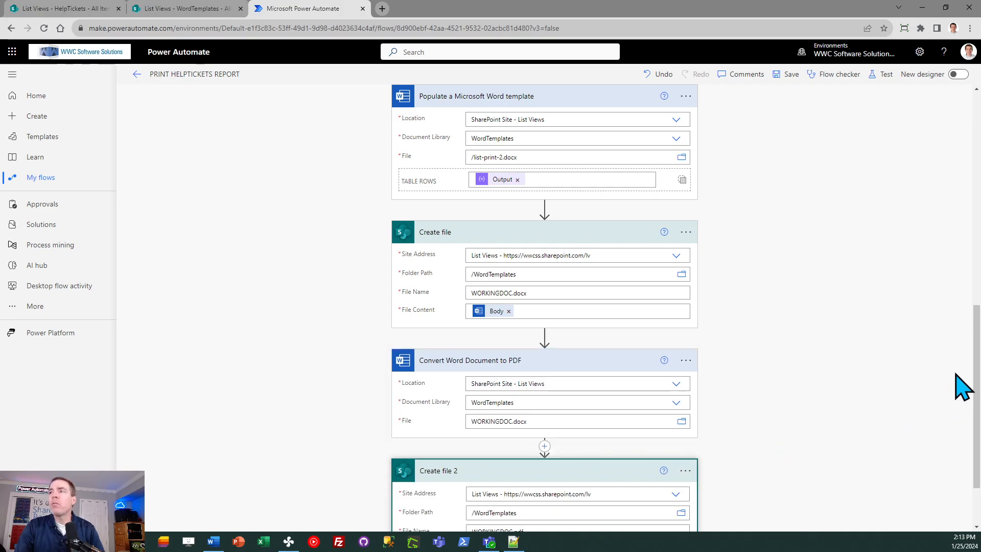
drag(976, 382, 977, 416)
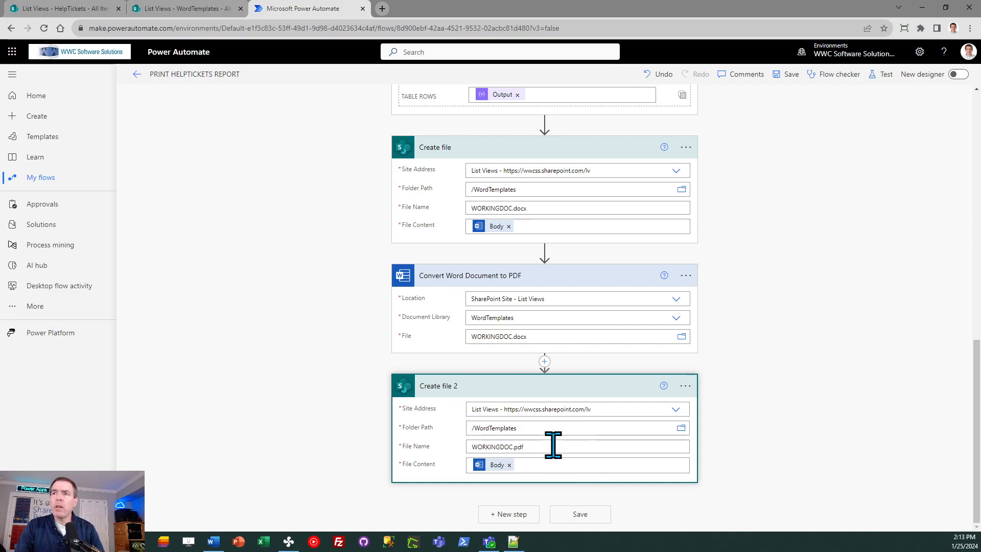
click(792, 405)
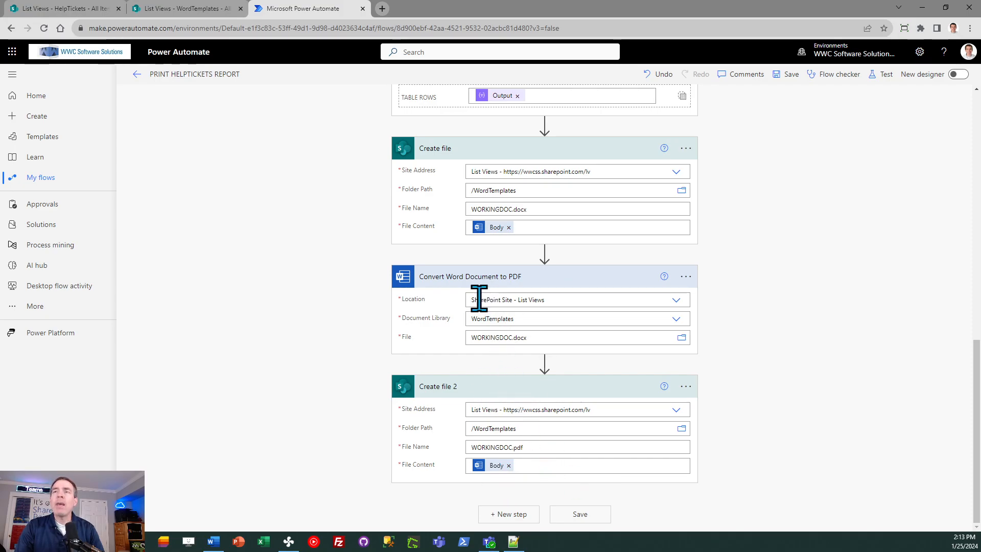
click(185, 8)
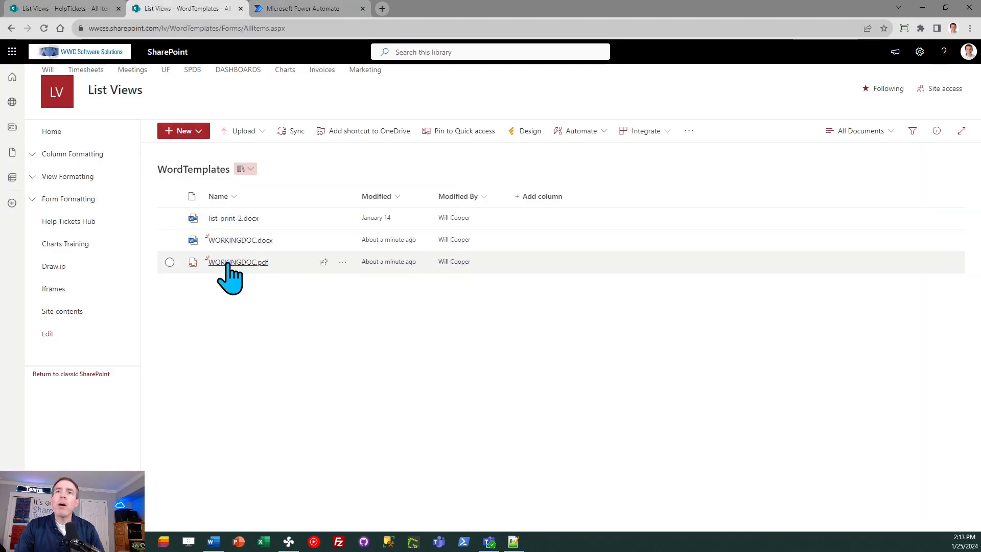